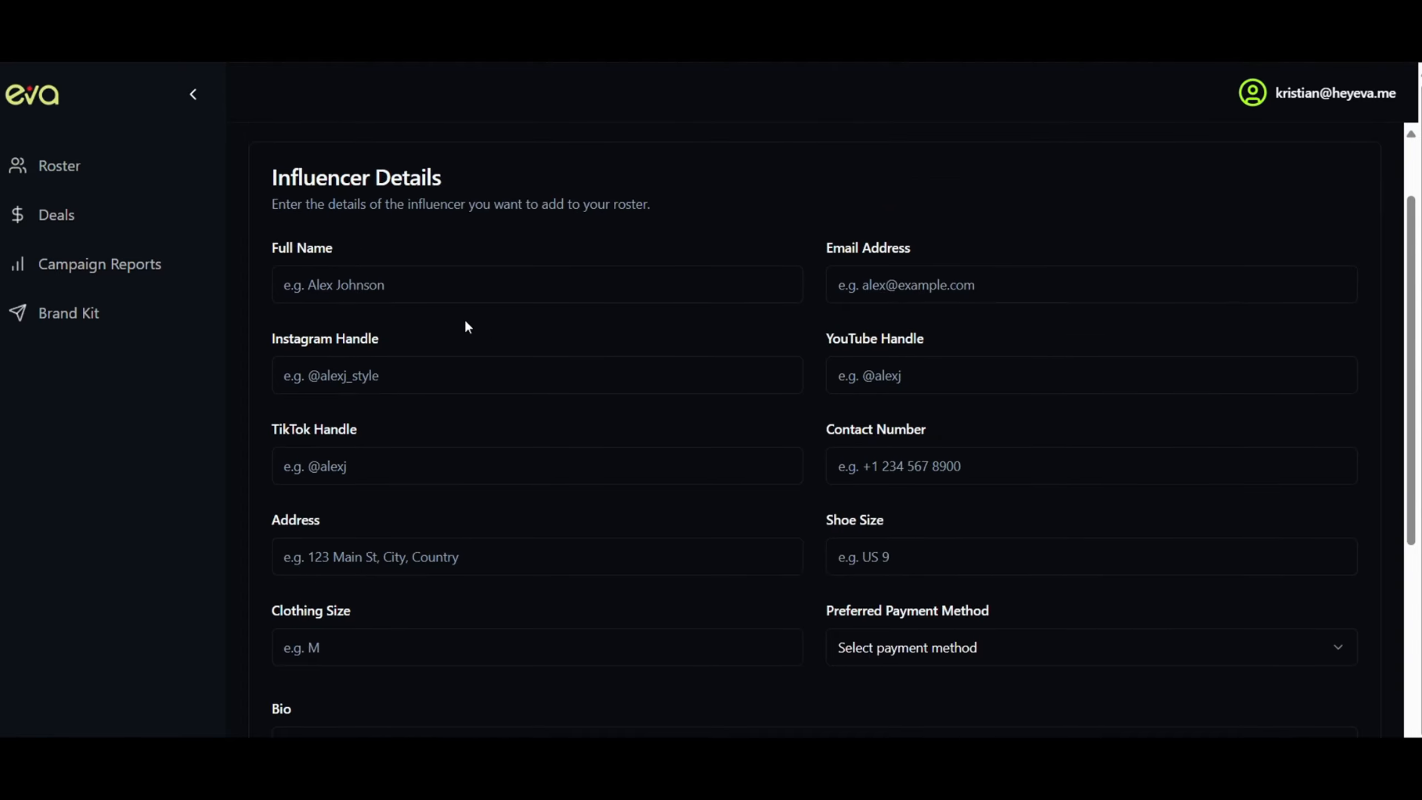
Step: Fill in the influencer details from the last-used saved info and add the surname to the full name
{"action": "left_click", "coordinate": [432, 285]}
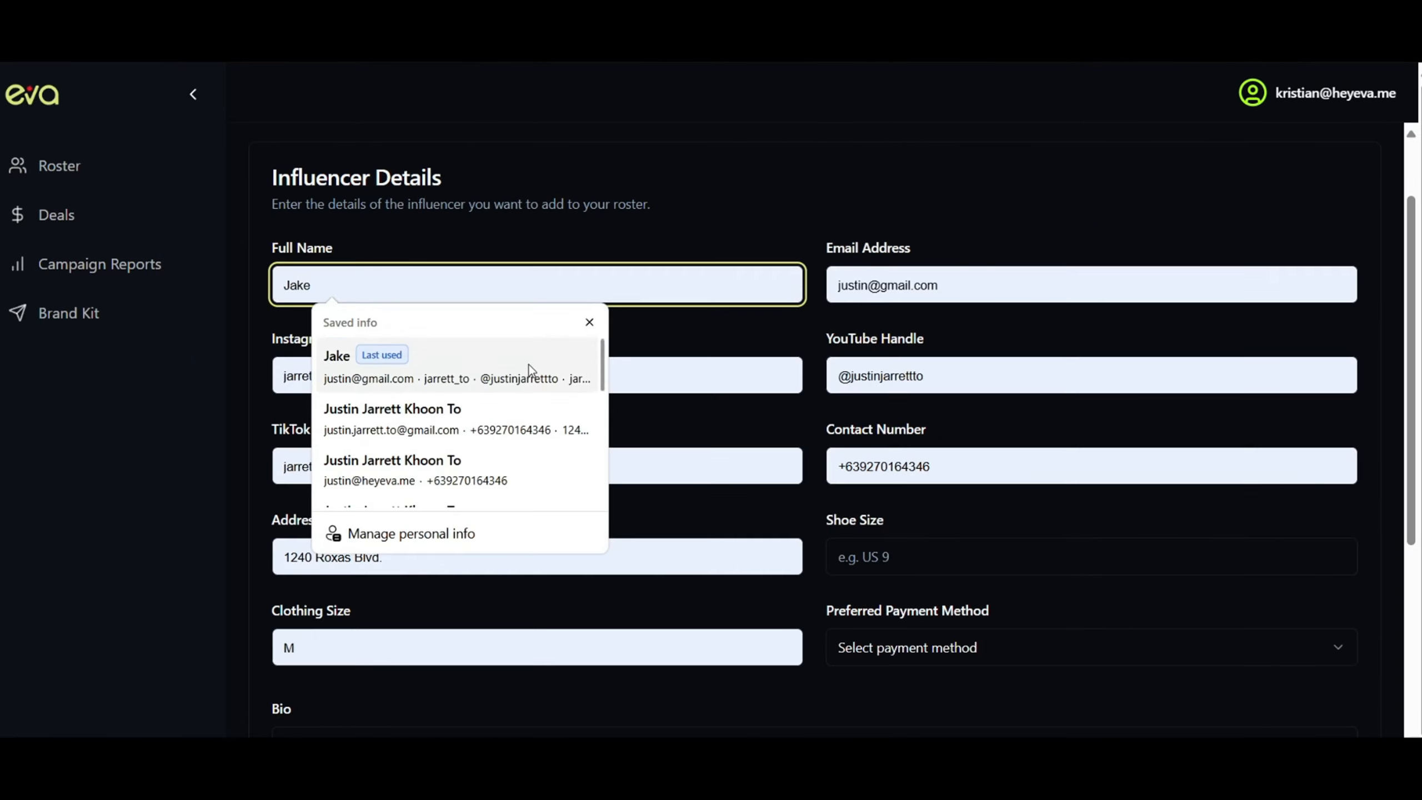
{"action": "left_click", "coordinate": [529, 365]}
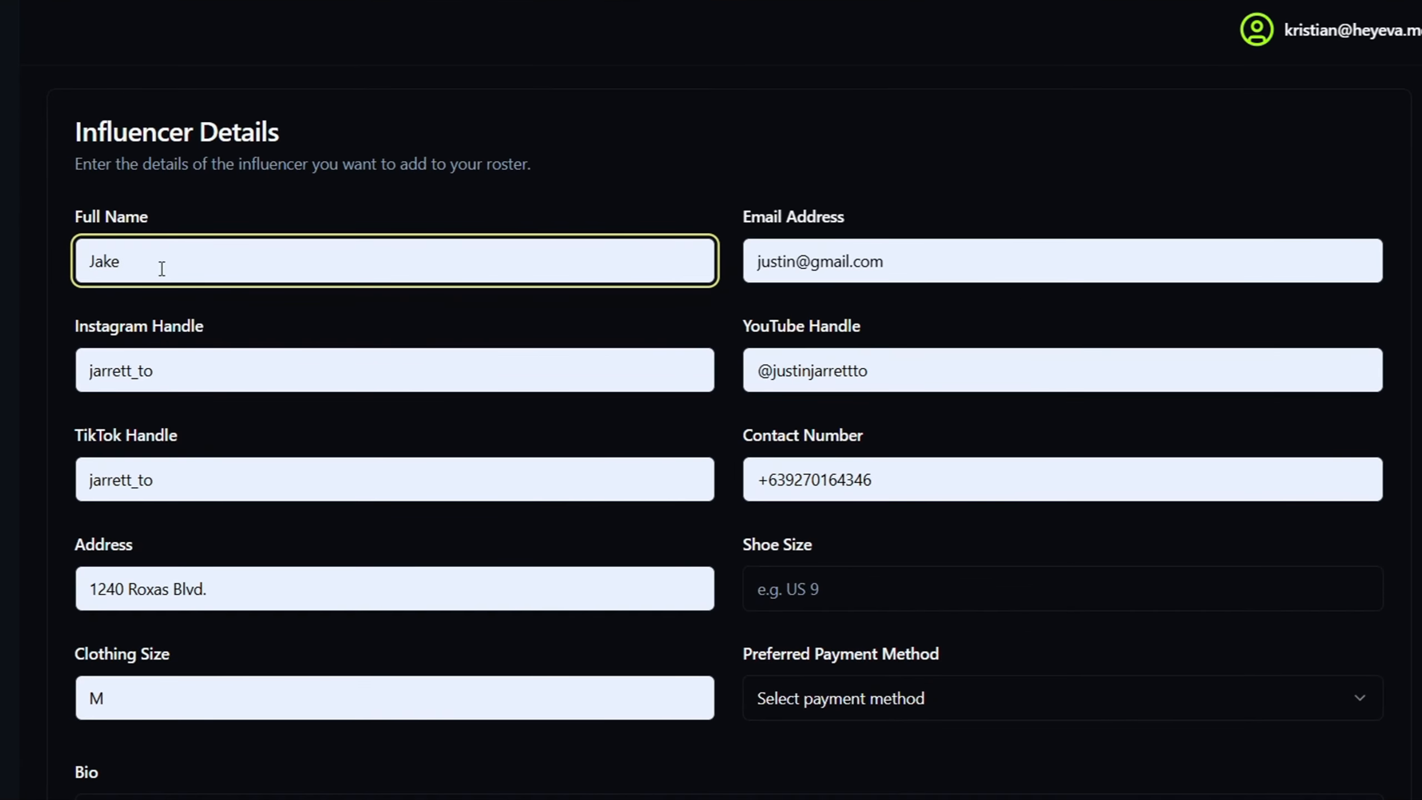
{"action": "type", "text": "Logan"}
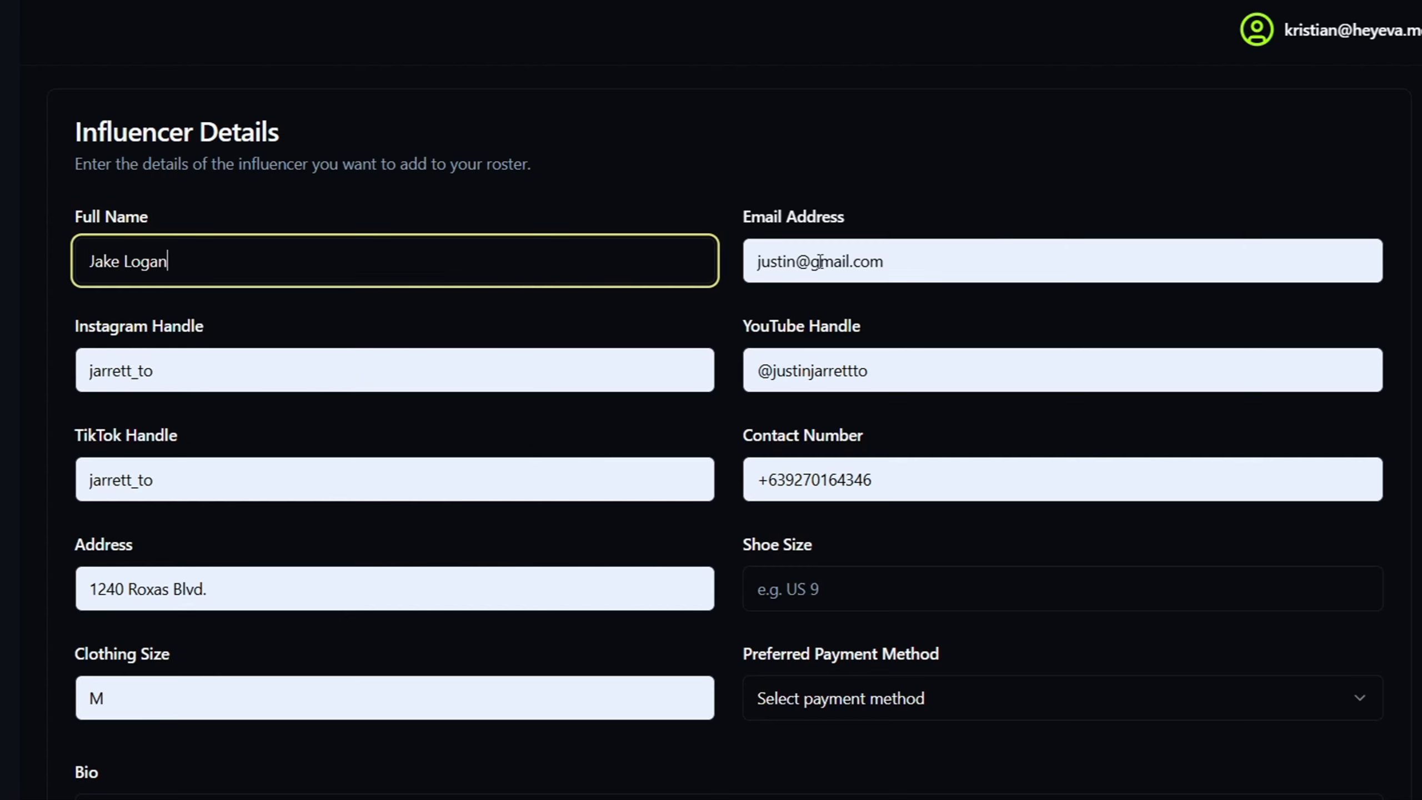
{"action": "key", "text": "Tab"}
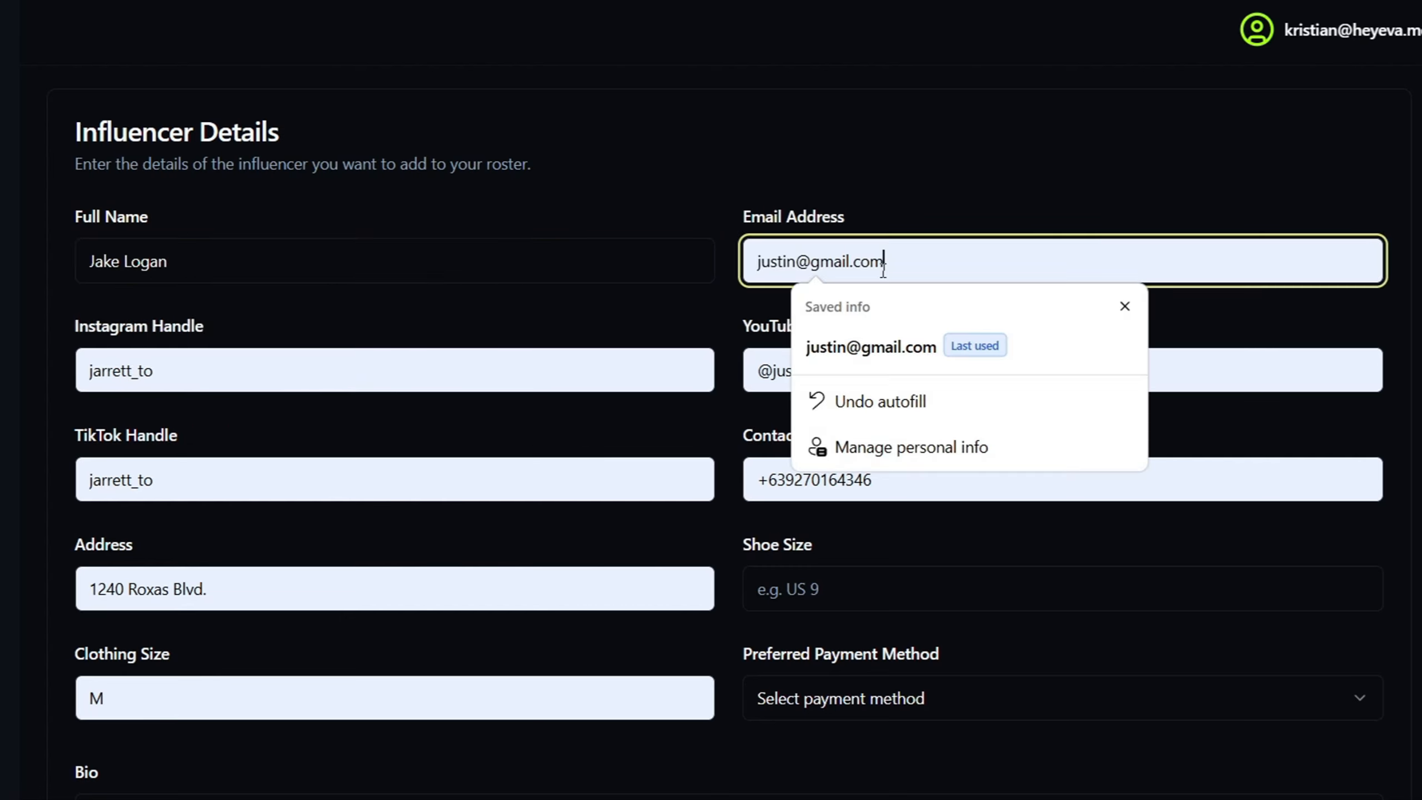
Step: Remove the leading @ from the YouTube handle
{"action": "left_click", "coordinate": [198, 390]}
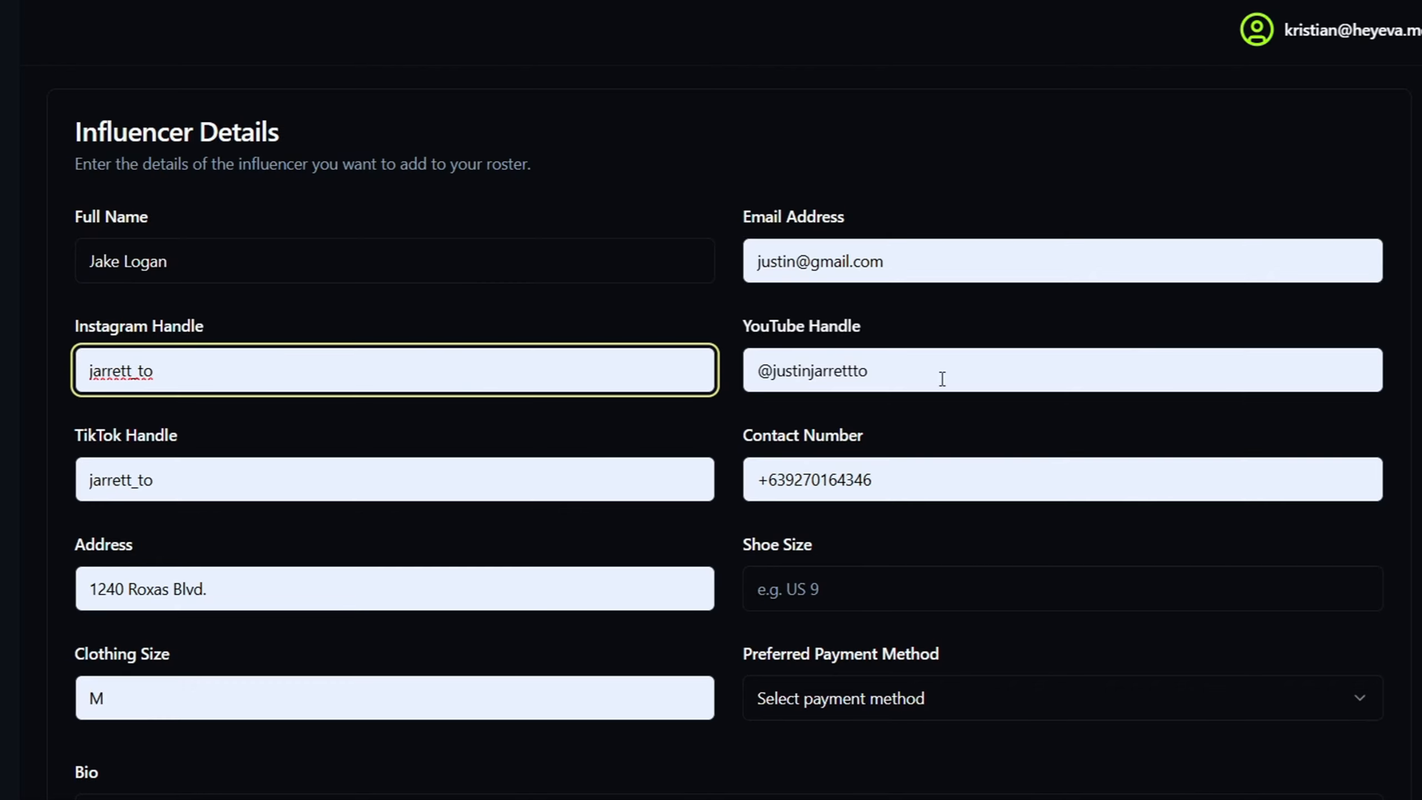
{"action": "left_click", "coordinate": [776, 372]}
{"action": "key", "text": "BackSpace"}
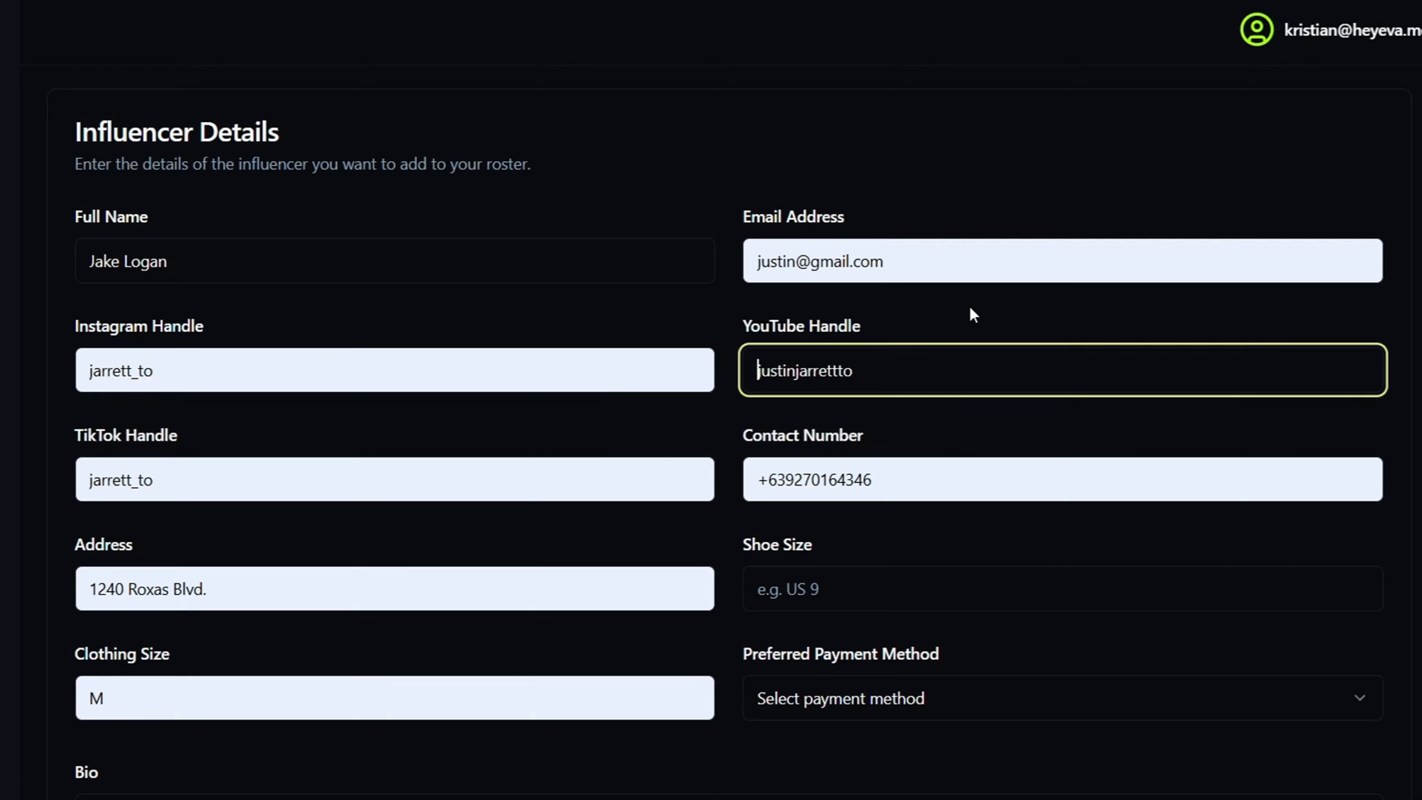
{"action": "left_click", "coordinate": [876, 344]}
{"action": "left_click_drag", "start_coordinate": [738, 327], "coordinate": [891, 318]}
{"action": "left_click", "coordinate": [890, 321]}
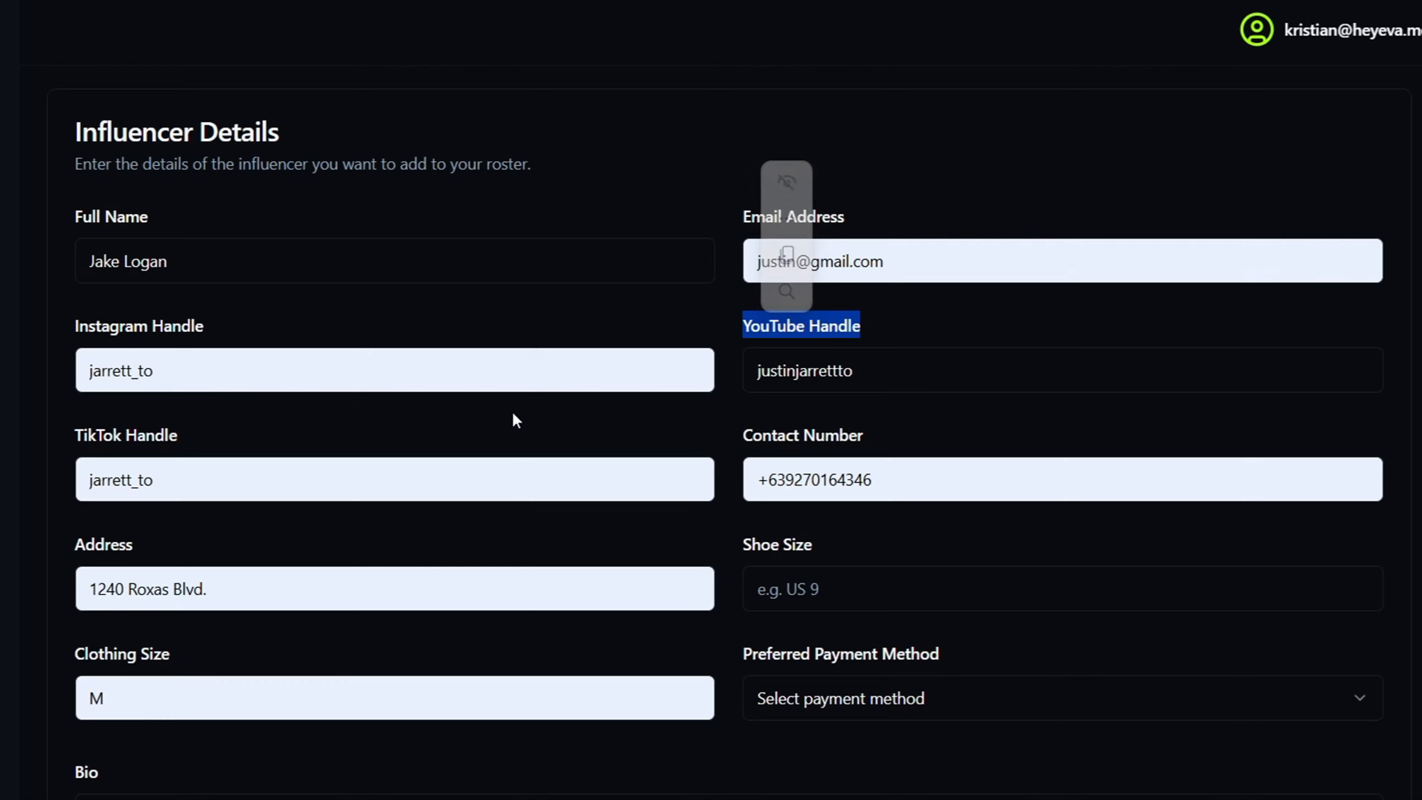
{"action": "left_click", "coordinate": [892, 487]}
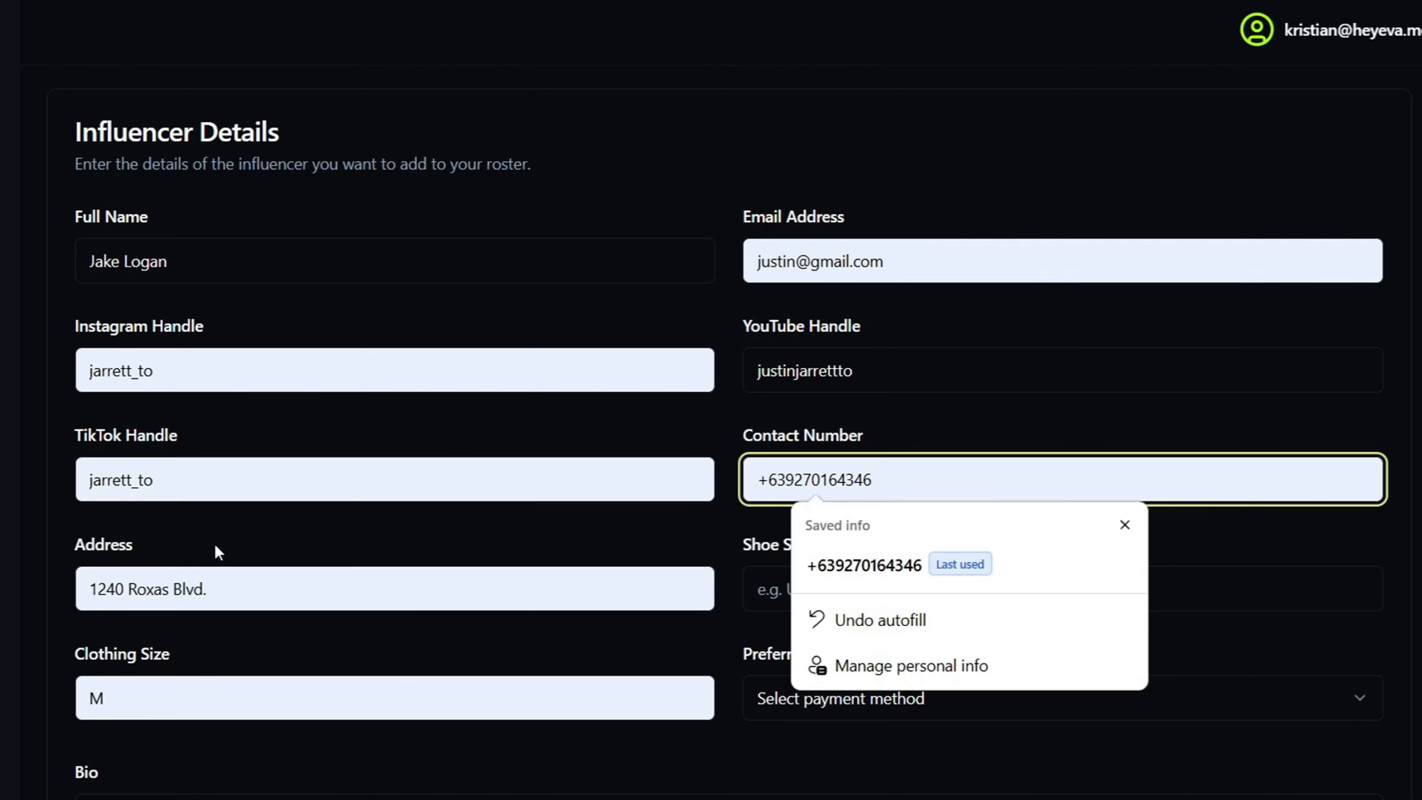
Step: Set the shoe size to 11 and choose Bank as the preferred payment method
{"action": "scroll", "coordinate": [263, 534], "scroll_direction": "down", "scroll_amount": 6}
{"action": "scroll", "coordinate": [270, 405], "scroll_direction": "up", "scroll_amount": 2}
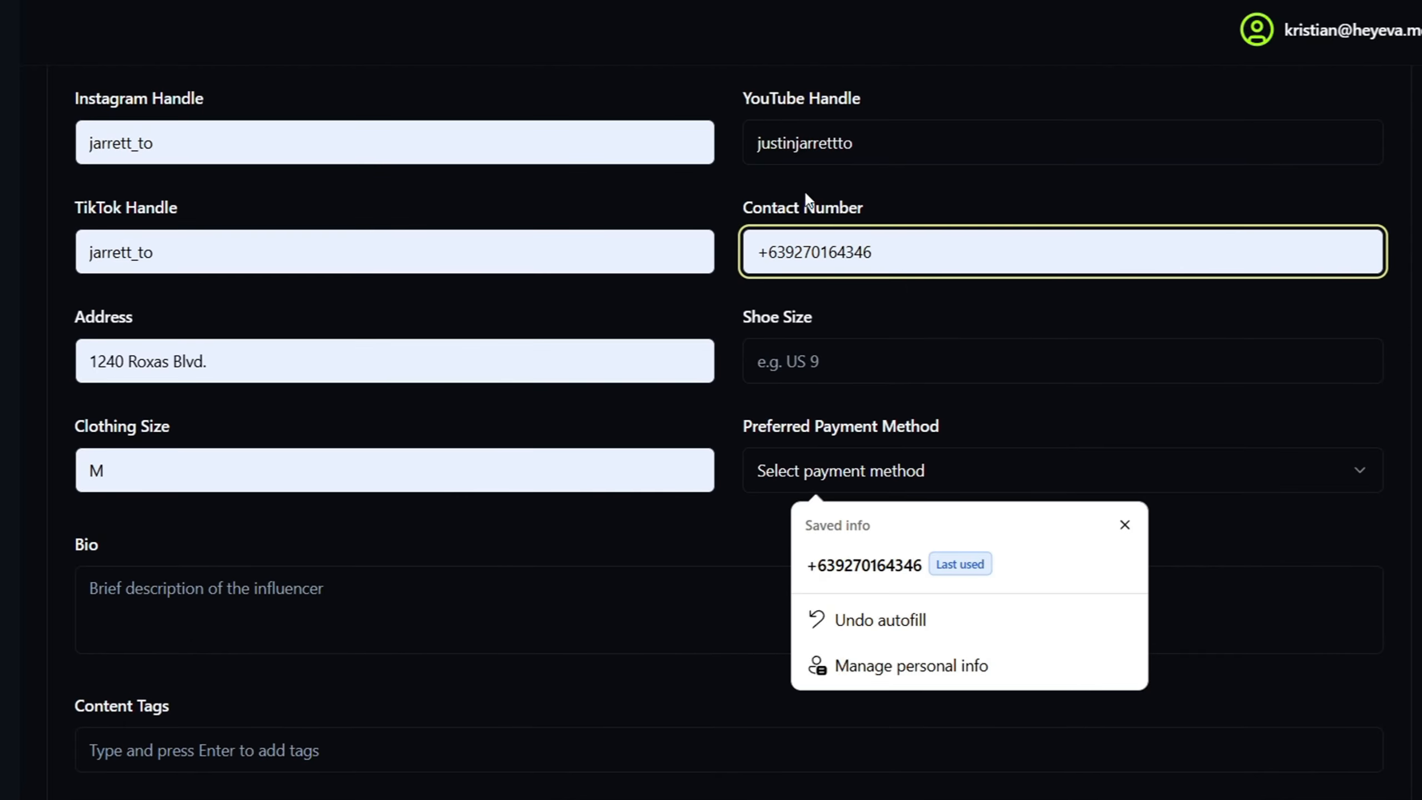
{"action": "left_click", "coordinate": [814, 364]}
{"action": "left_click", "coordinate": [826, 442]}
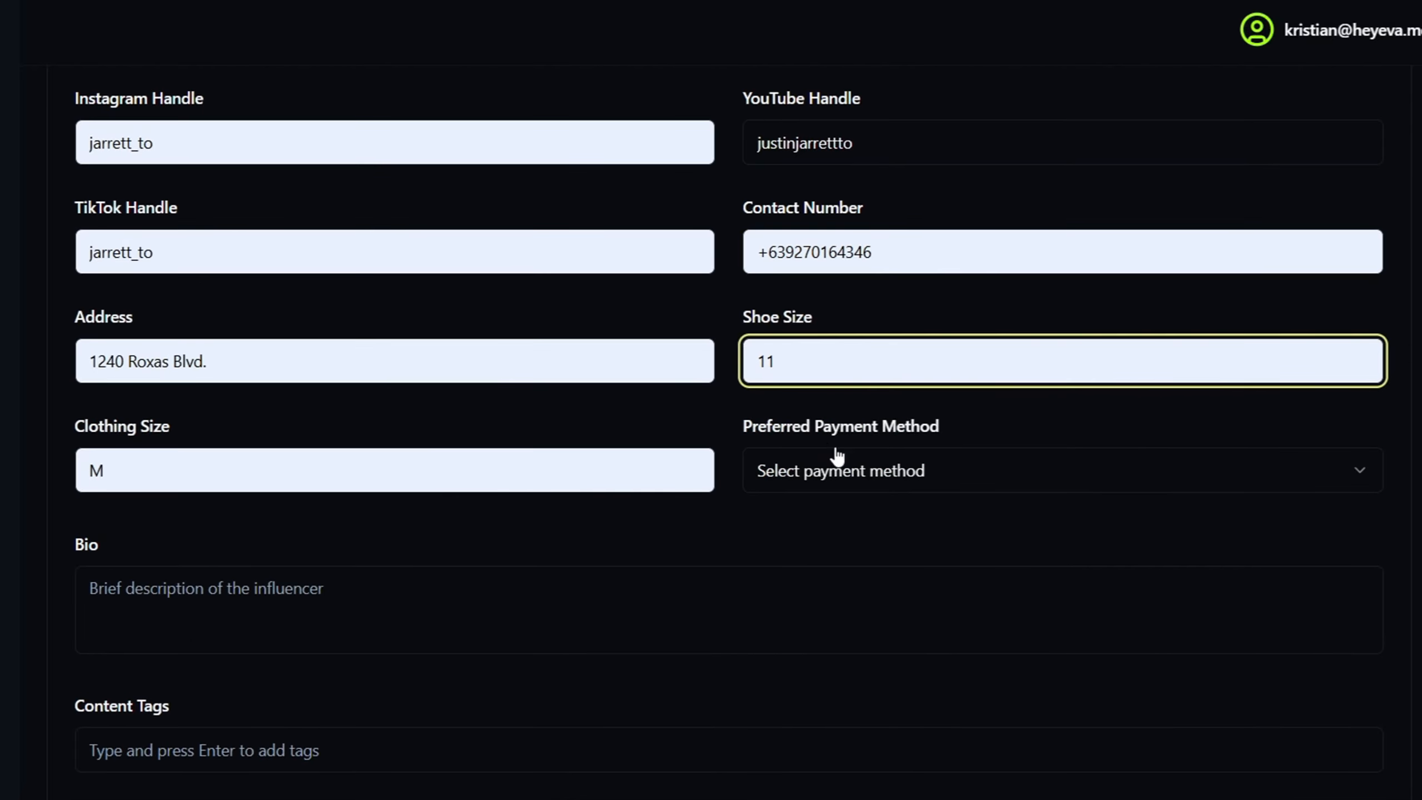
{"action": "left_click", "coordinate": [840, 473]}
{"action": "left_click", "coordinate": [795, 522]}
Step: Enter Chase as the bank name and fill in the saved bank account name and account number
{"action": "left_click", "coordinate": [346, 582]}
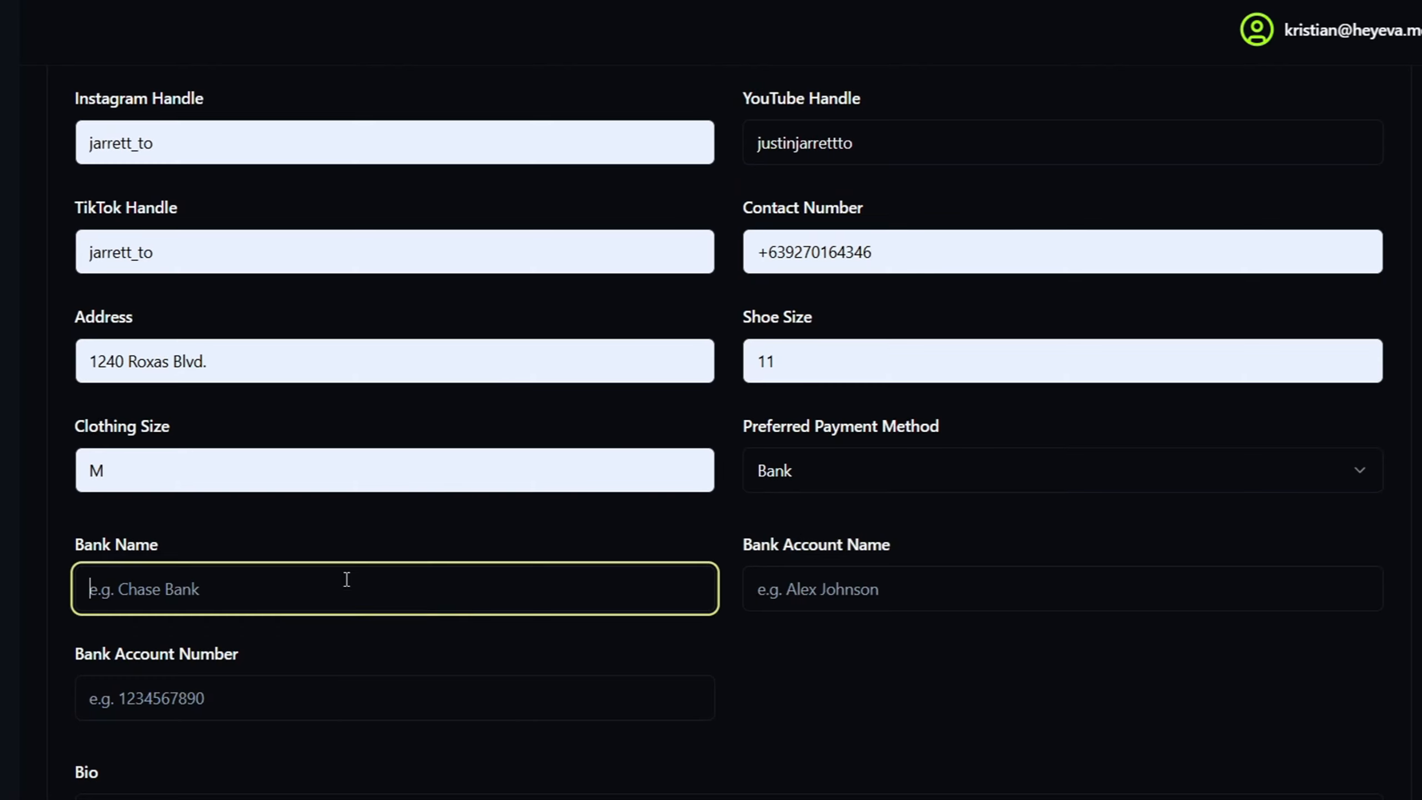
{"action": "left_click", "coordinate": [371, 661]}
{"action": "left_click", "coordinate": [898, 583]}
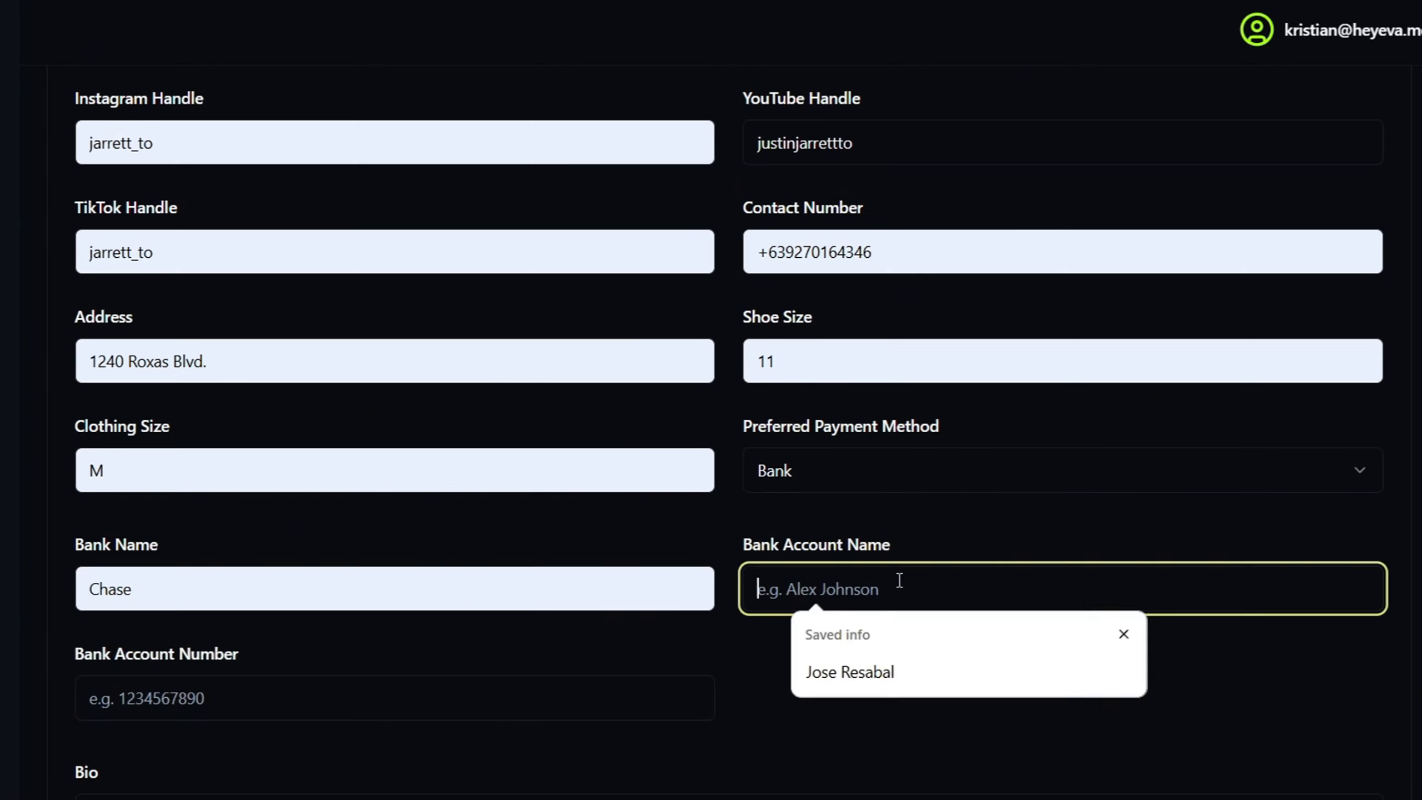
{"action": "left_click", "coordinate": [898, 670]}
{"action": "left_click", "coordinate": [293, 685]}
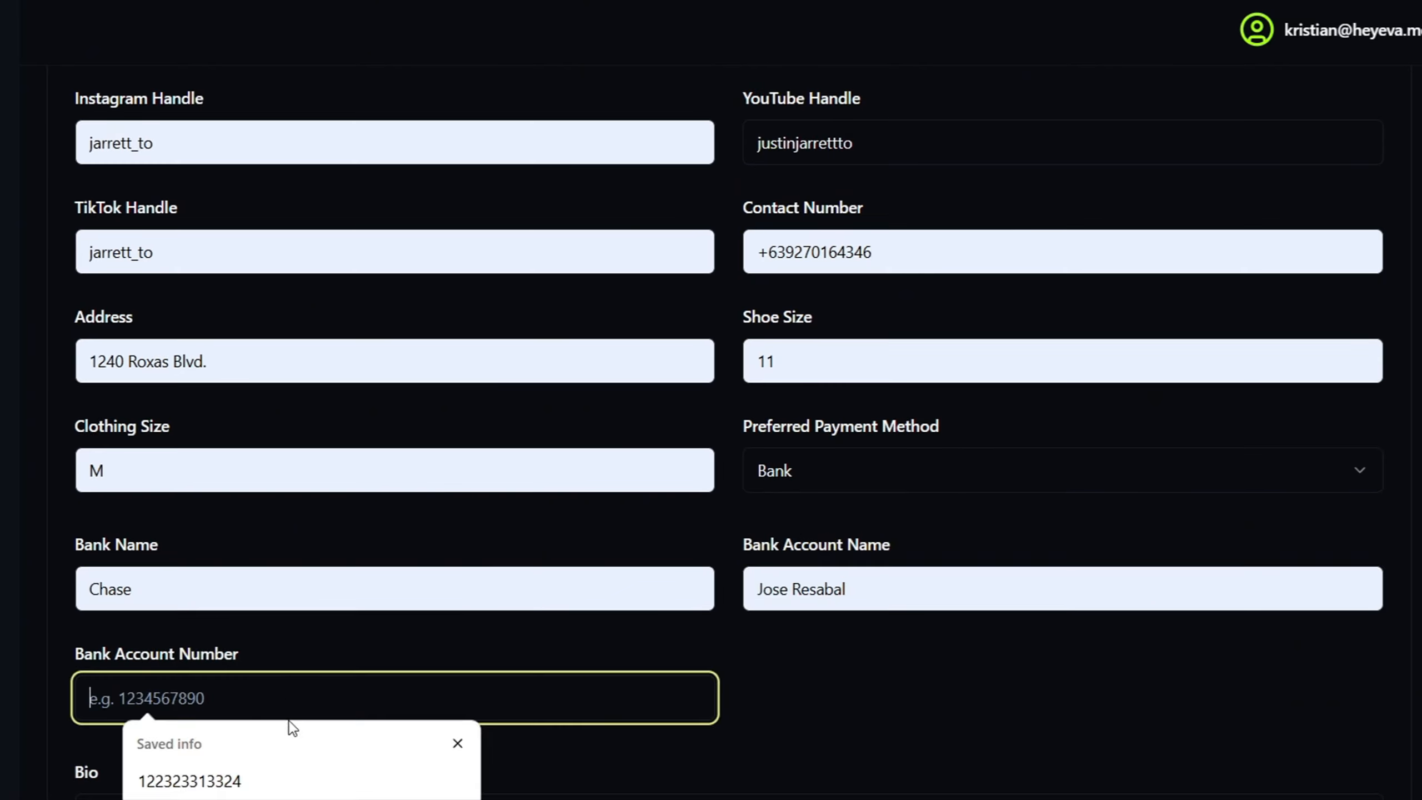
{"action": "left_click", "coordinate": [237, 769]}
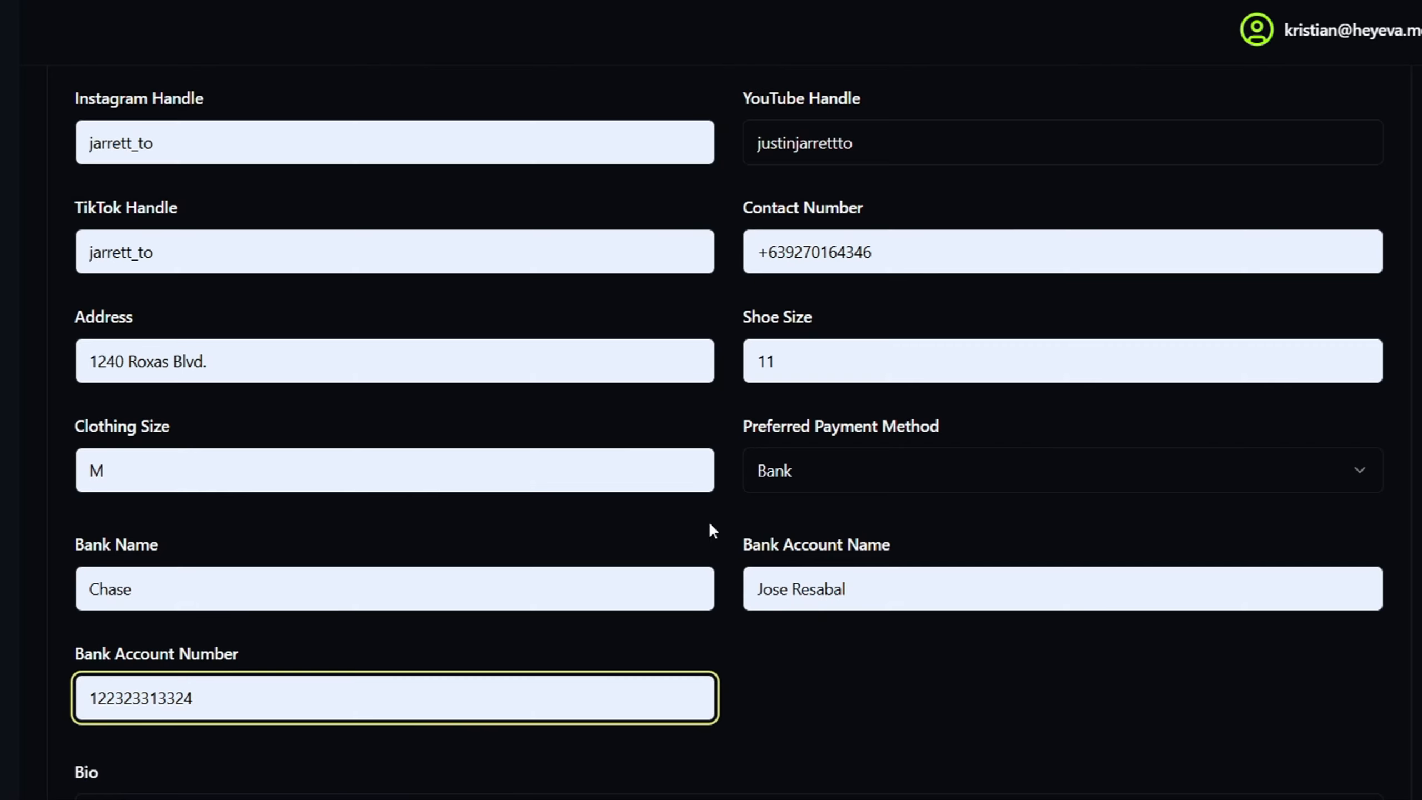
Step: Enter the bio "Fashion creator that focuses on sustainable design."
{"action": "scroll", "coordinate": [697, 408], "scroll_direction": "down", "scroll_amount": 5}
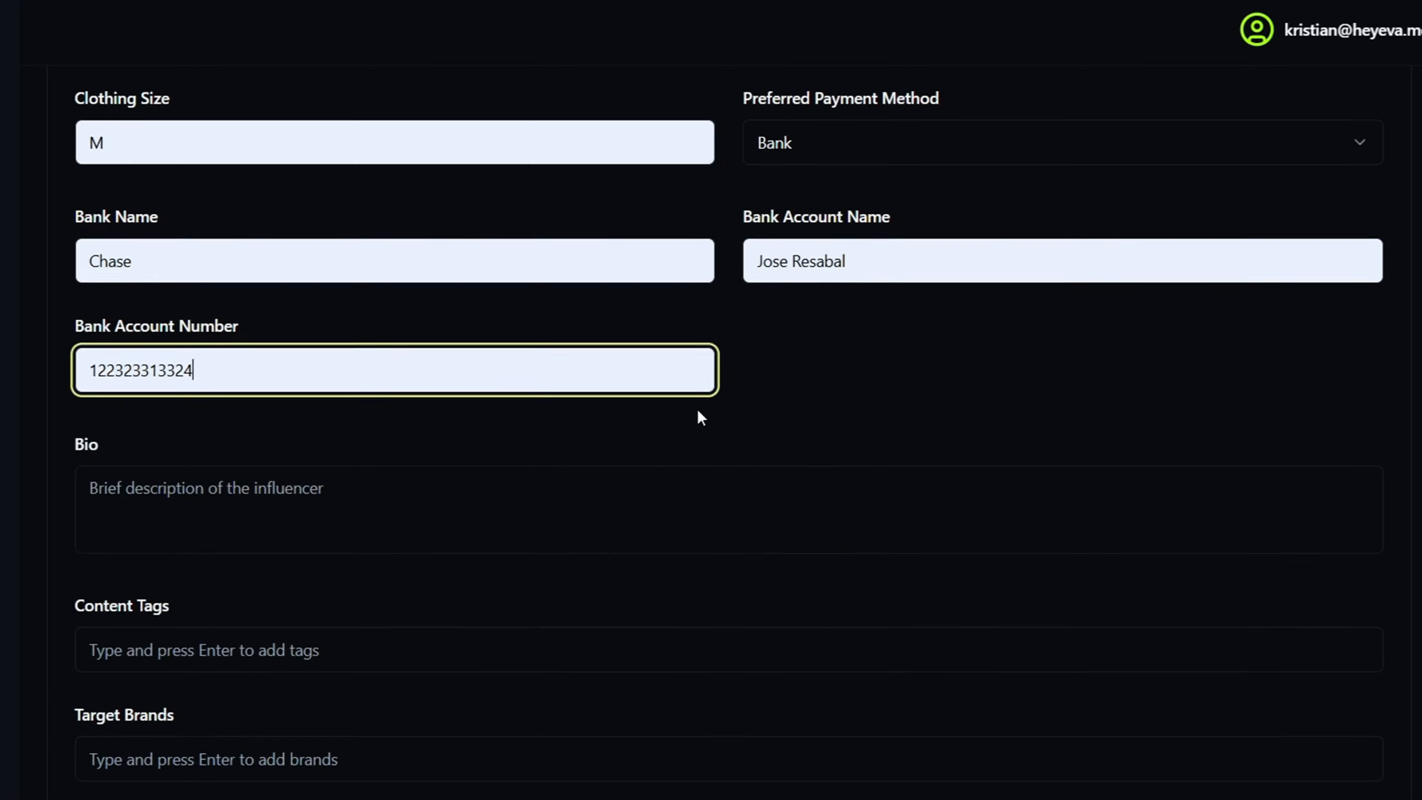
{"action": "left_click", "coordinate": [155, 481]}
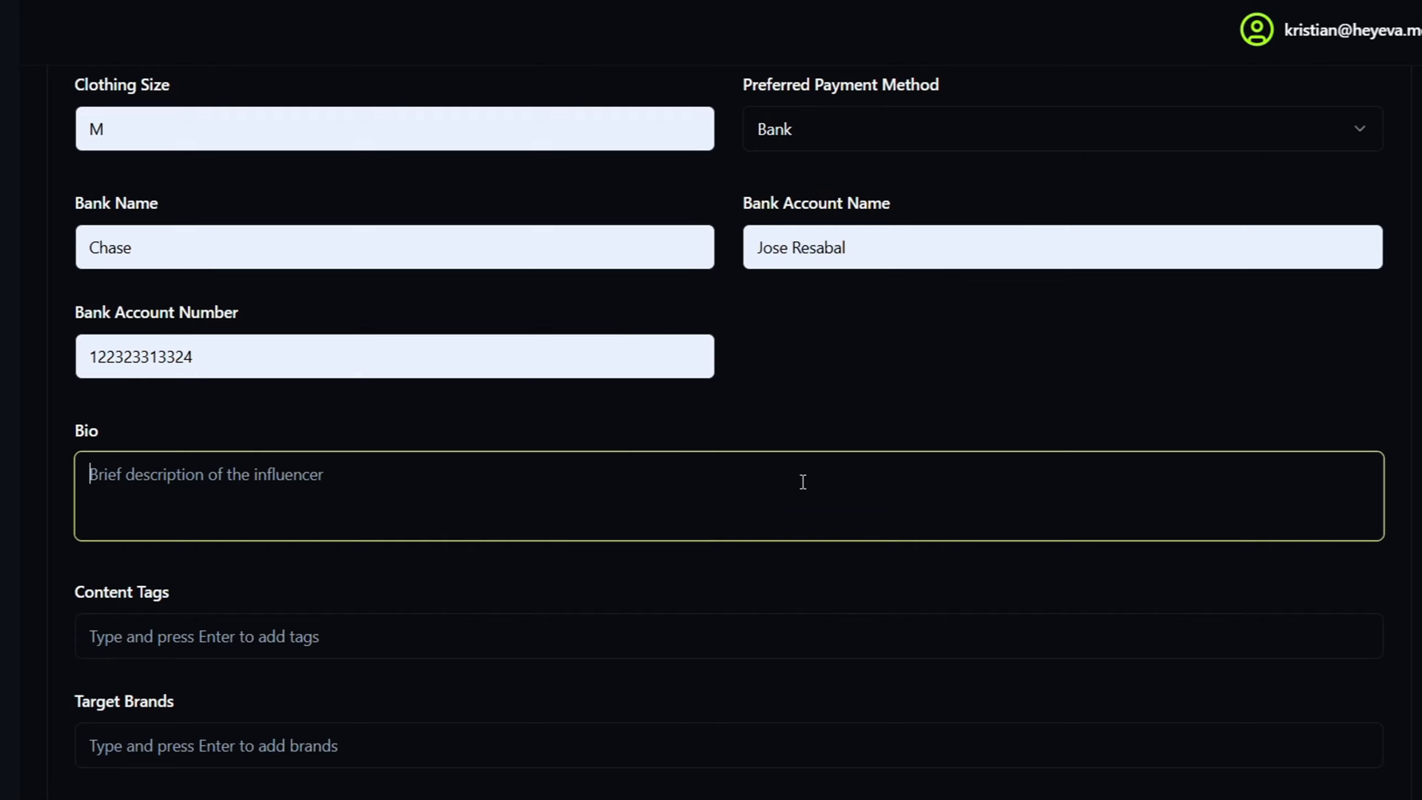
{"action": "type", "text": "Fashion creator that focuses on sustainable design."}
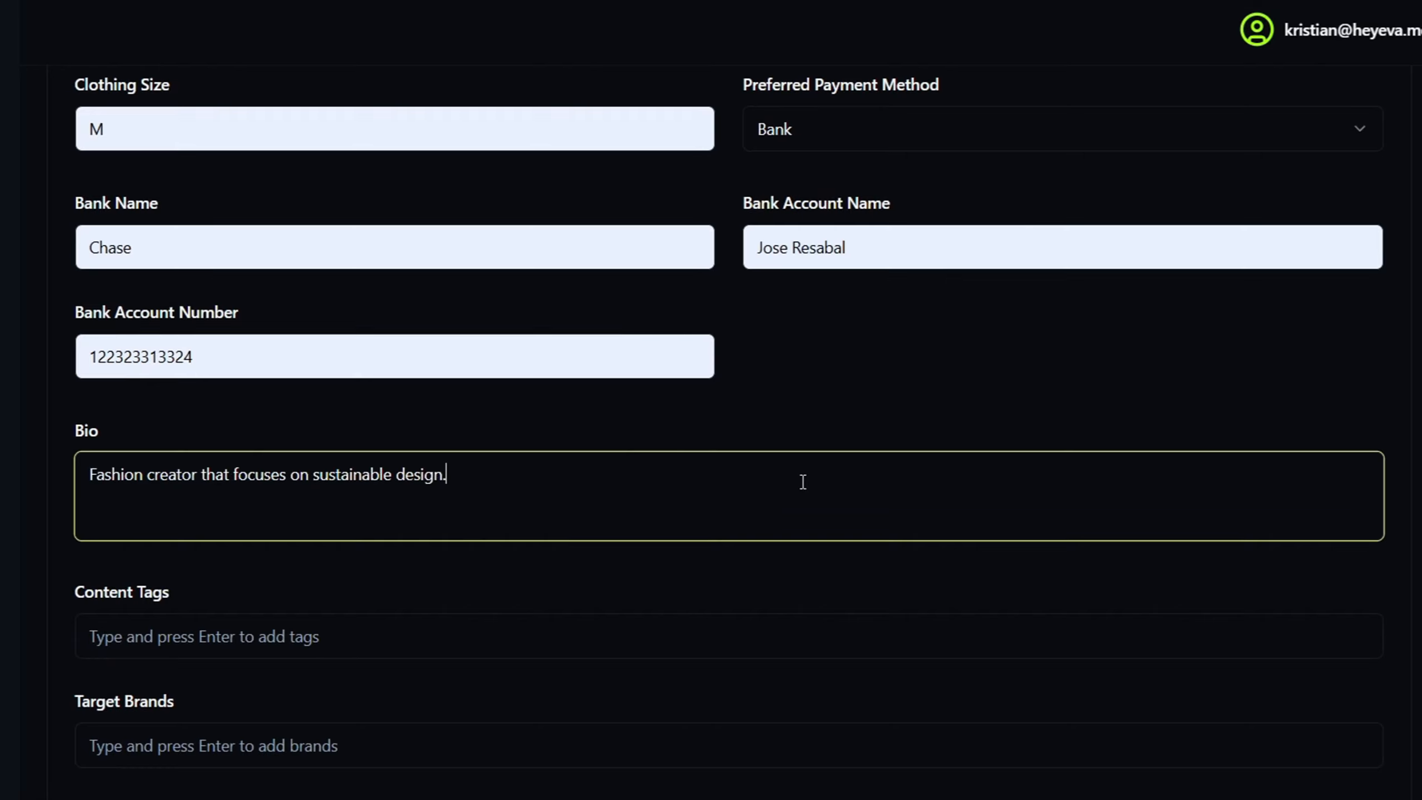
Step: Add the content tags Fashion, Tech and Sustainability
{"action": "left_click", "coordinate": [391, 633]}
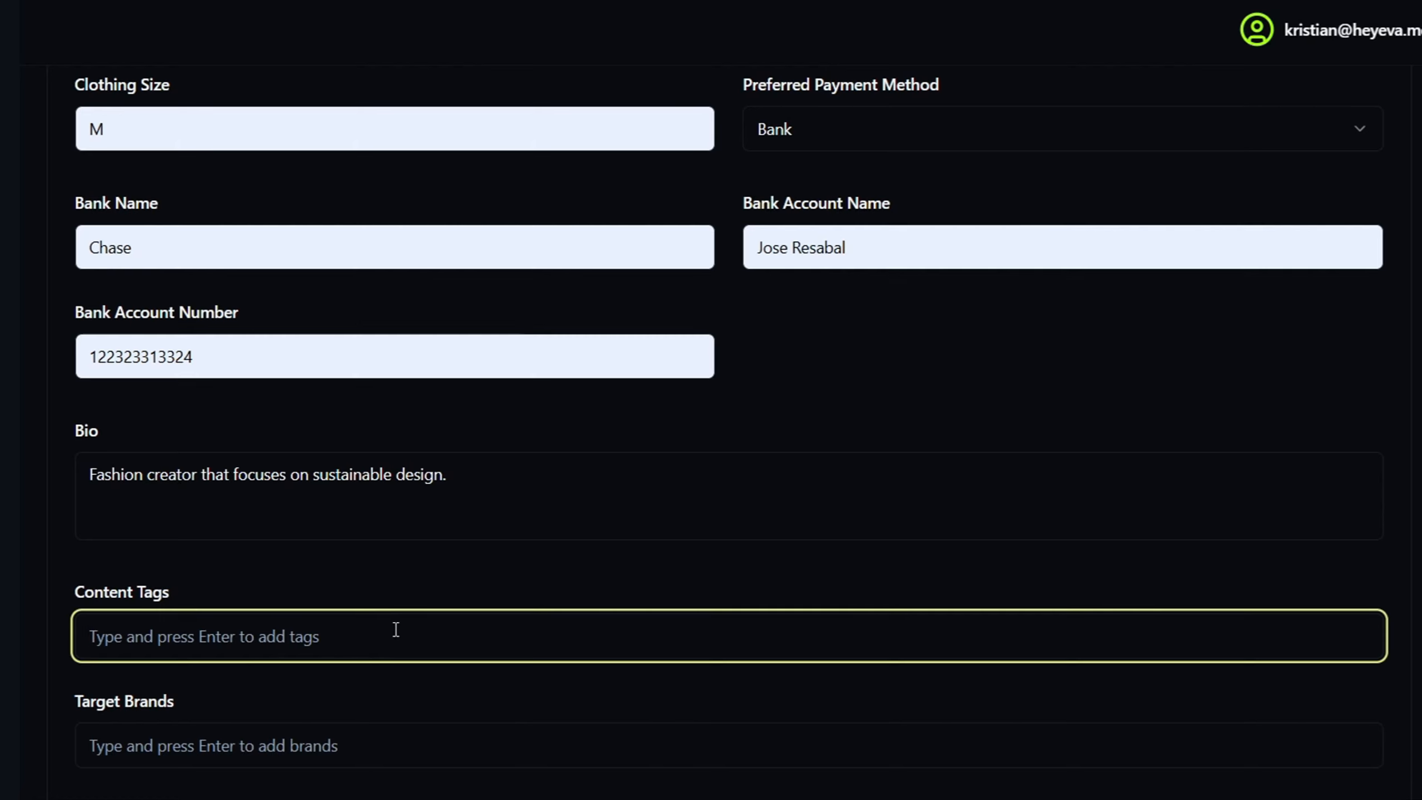
{"action": "type", "text": "Fashion"}
{"action": "key", "text": "Return"}
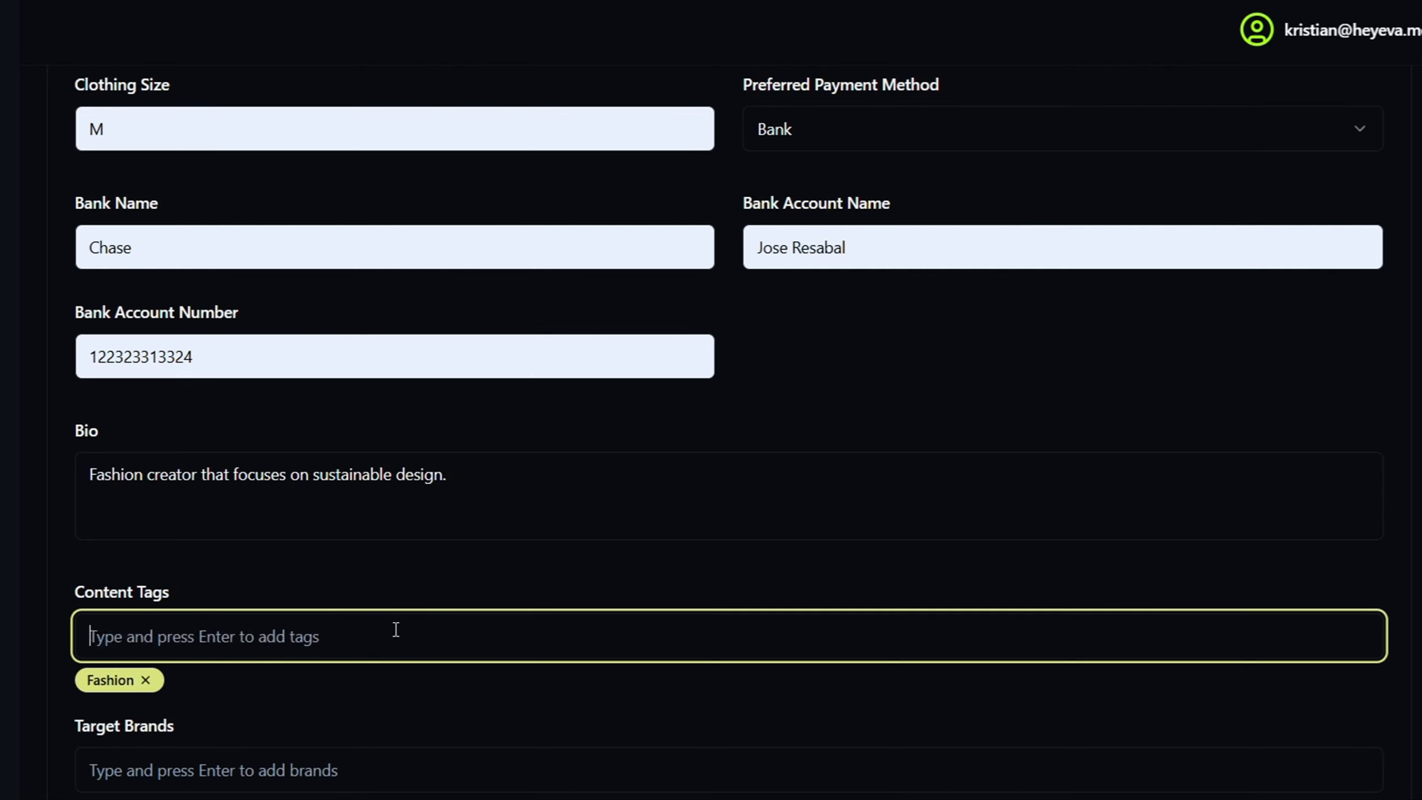
{"action": "type", "text": "Tech"}
{"action": "key", "text": "Return"}
{"action": "type", "text": "Sustainability"}
{"action": "key", "text": "Return"}
Step: Add Nike, Adidas and YouTube as target brands
{"action": "scroll", "coordinate": [396, 629], "scroll_direction": "down", "scroll_amount": 2}
{"action": "left_click", "coordinate": [319, 658]}
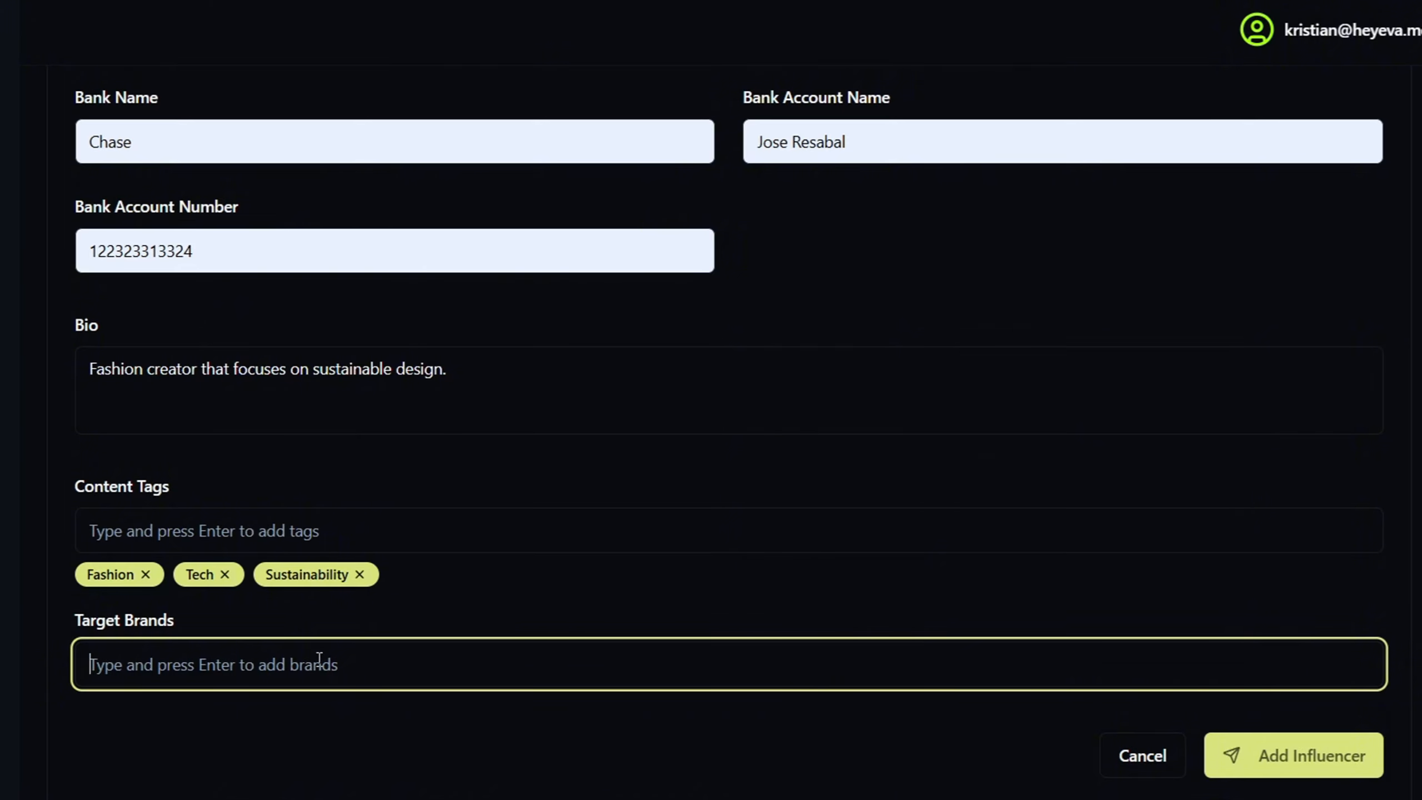
{"action": "type", "text": "Nike"}
{"action": "key", "text": "Return"}
{"action": "type", "text": "Adidas"}
{"action": "key", "text": "Return"}
{"action": "type", "text": "YouTube"}
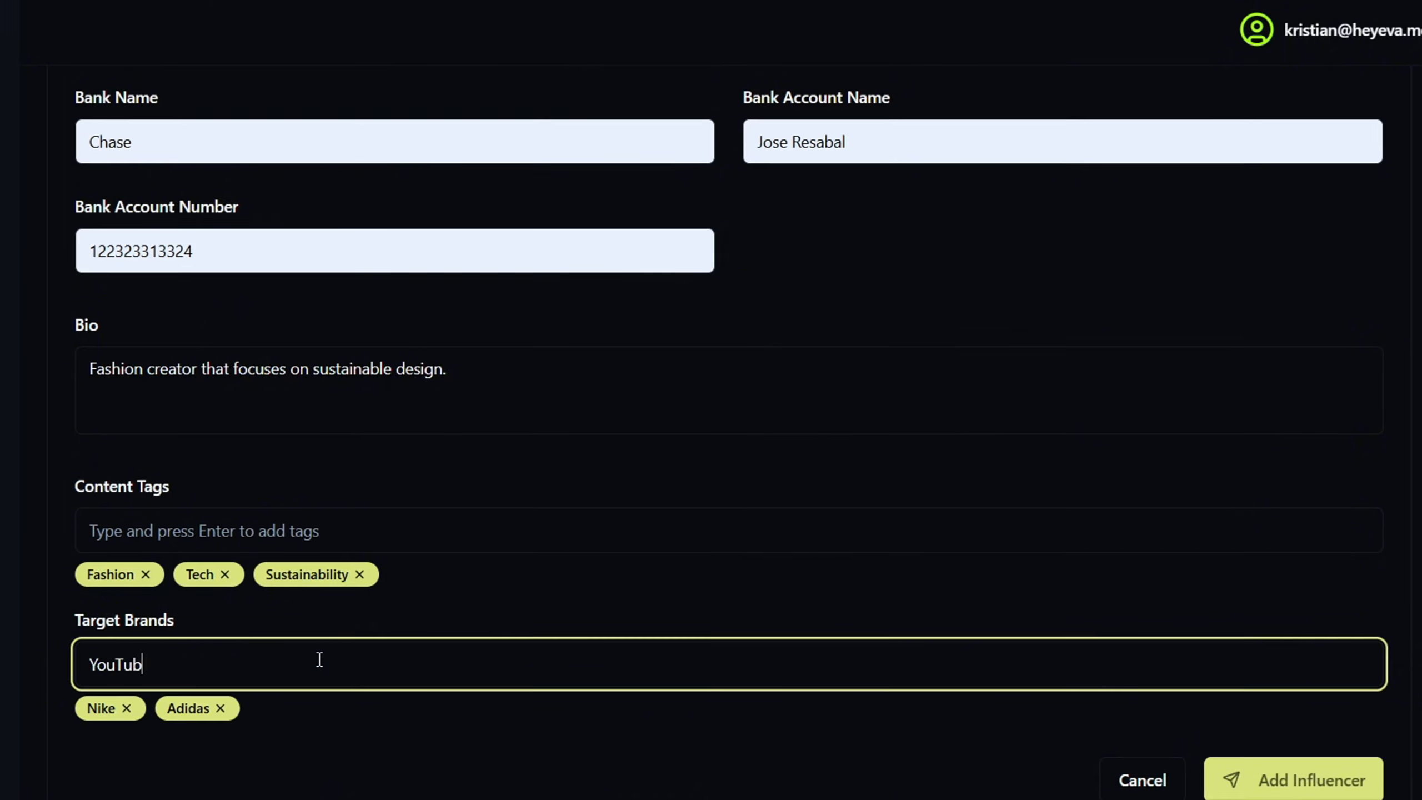
{"action": "key", "text": "Return"}
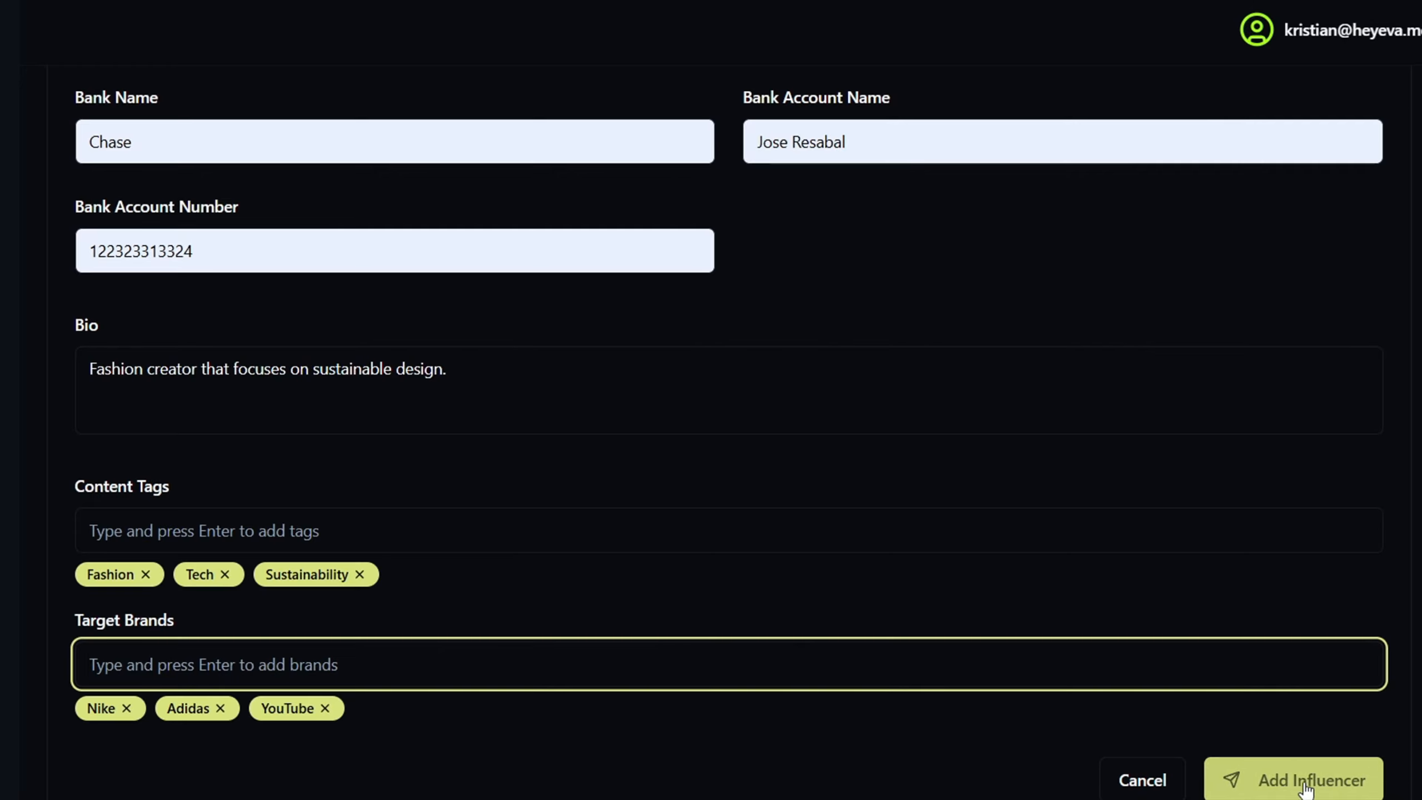
Step: Submit the completed form to add the influencer to the roster and open the new influencer's profile
{"action": "scroll", "coordinate": [978, 460], "scroll_direction": "up", "scroll_amount": 13}
{"action": "scroll", "coordinate": [879, 454], "scroll_direction": "down", "scroll_amount": 13}
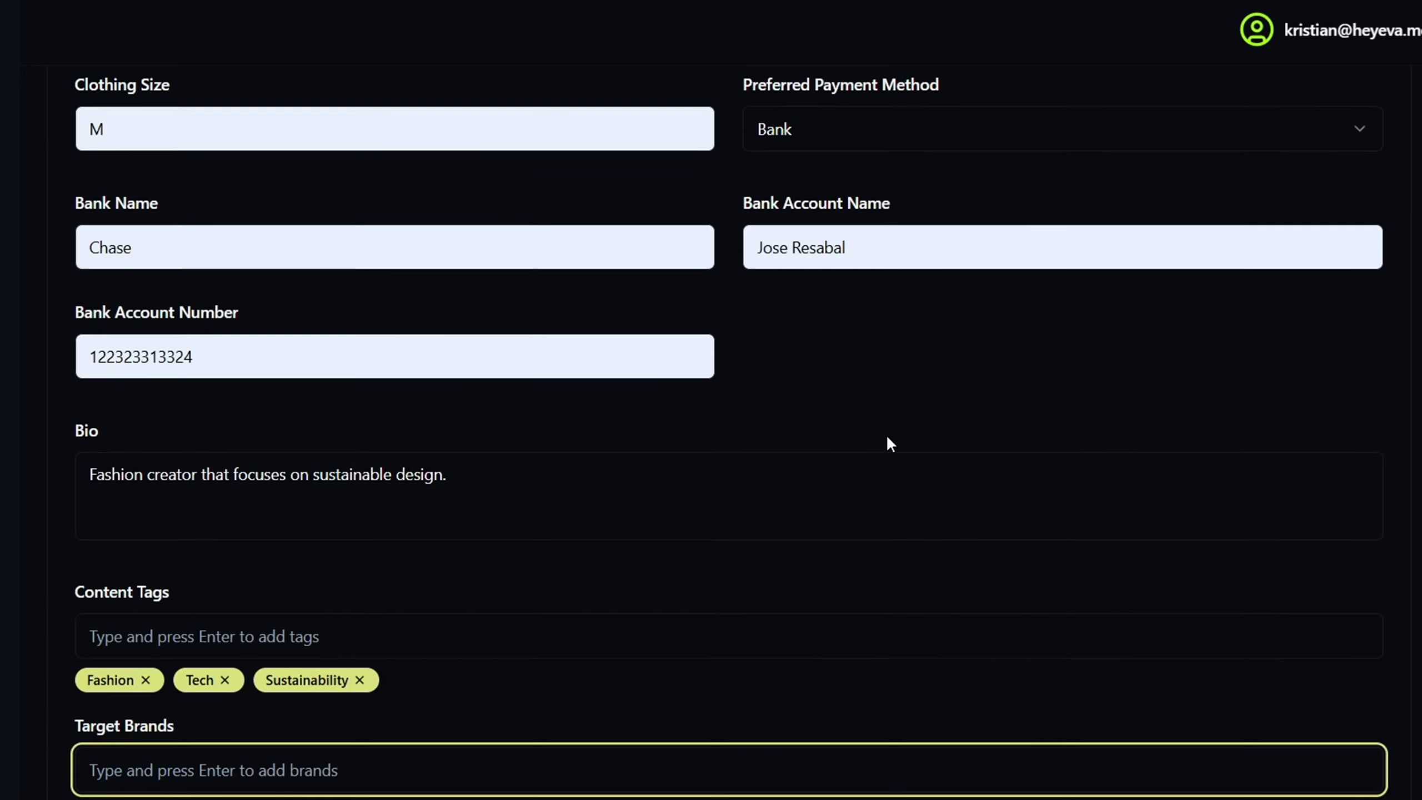
{"action": "left_click", "coordinate": [1274, 754]}
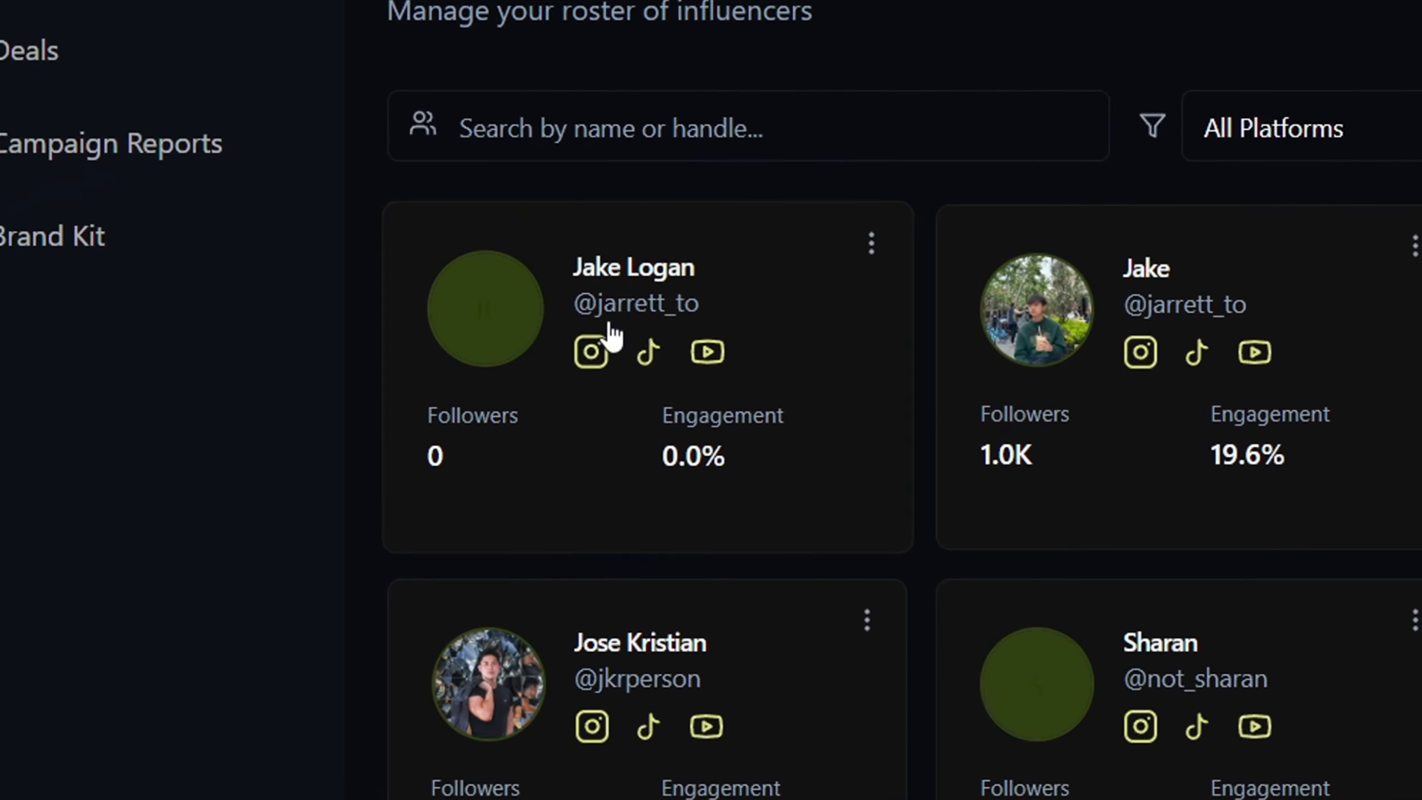
{"action": "left_click", "coordinate": [677, 295]}
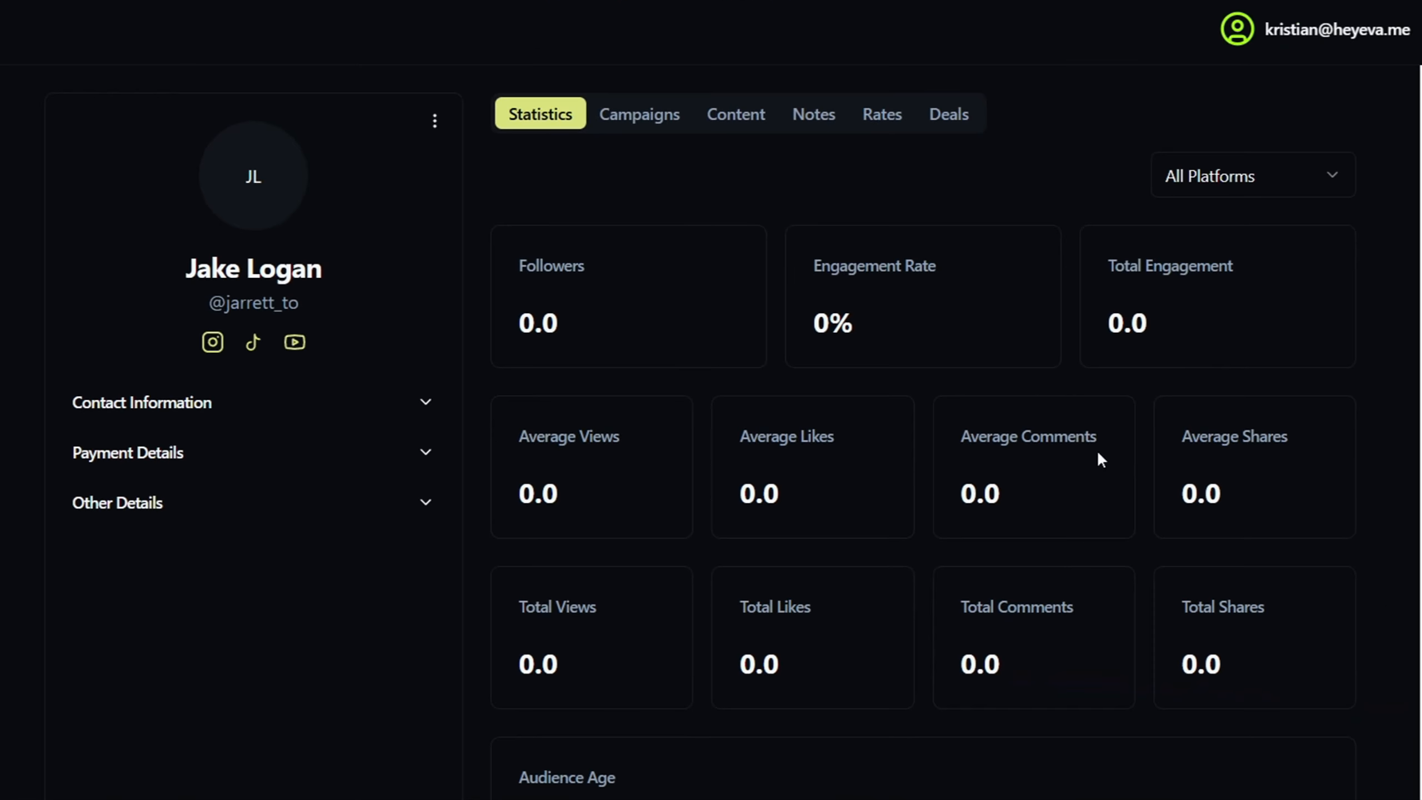
Step: Review the profile's statistics, including the audience age, audience gender and top countries sections
{"action": "scroll", "coordinate": [847, 444], "scroll_direction": "down", "scroll_amount": 15}
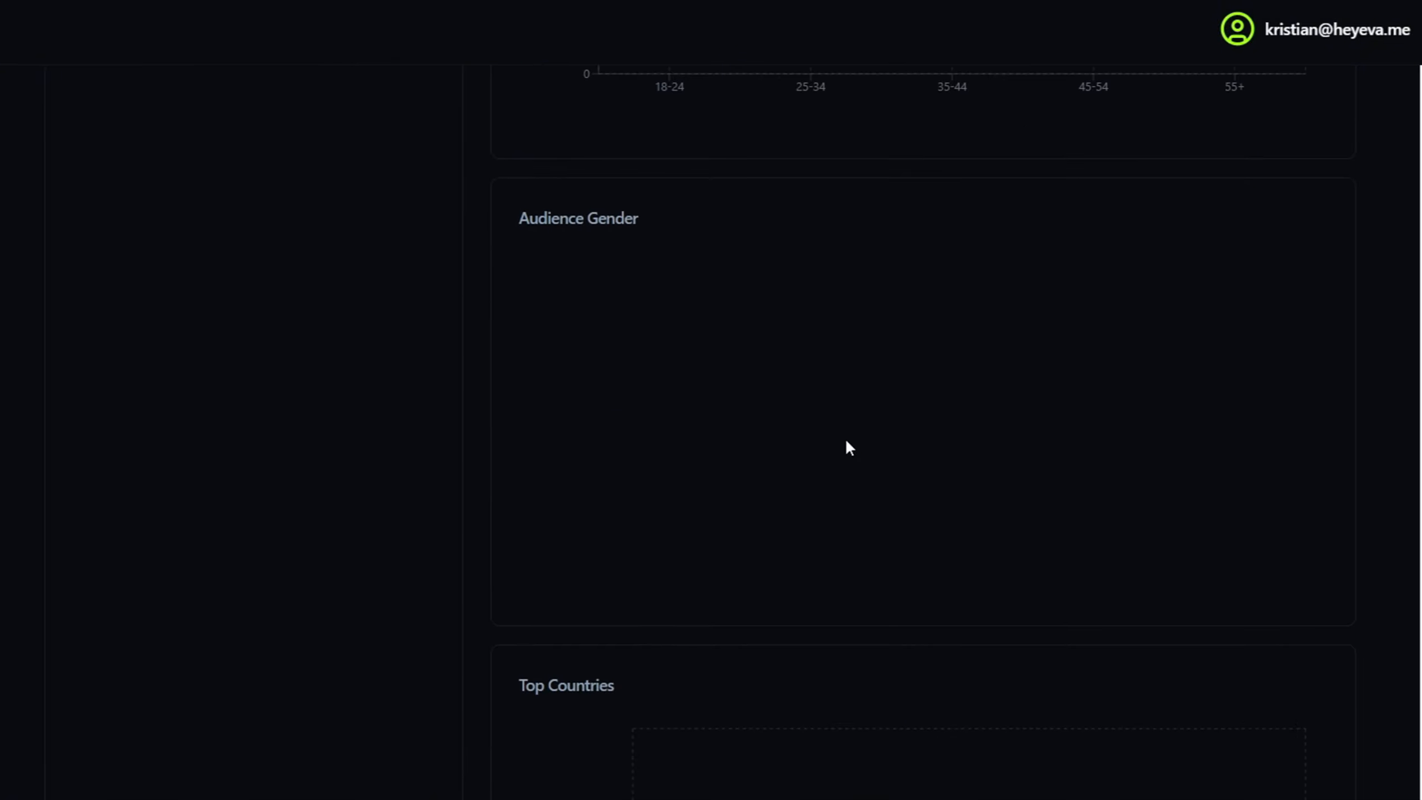
{"action": "scroll", "coordinate": [847, 442], "scroll_direction": "down", "scroll_amount": 3}
{"action": "scroll", "coordinate": [846, 442], "scroll_direction": "up", "scroll_amount": 1}
{"action": "scroll", "coordinate": [847, 442], "scroll_direction": "down", "scroll_amount": 1}
{"action": "scroll", "coordinate": [851, 442], "scroll_direction": "up", "scroll_amount": 4}
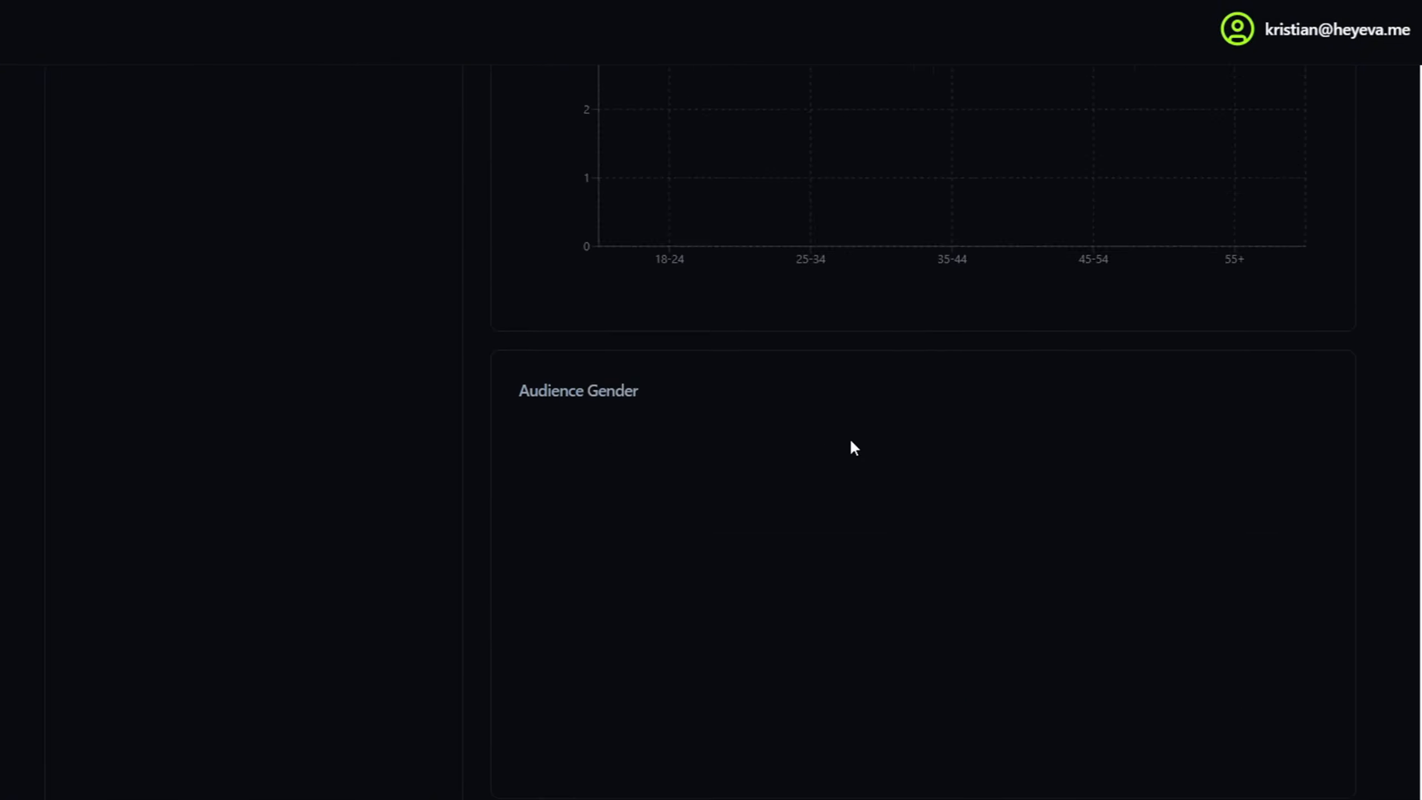
{"action": "scroll", "coordinate": [851, 442], "scroll_direction": "up", "scroll_amount": 10}
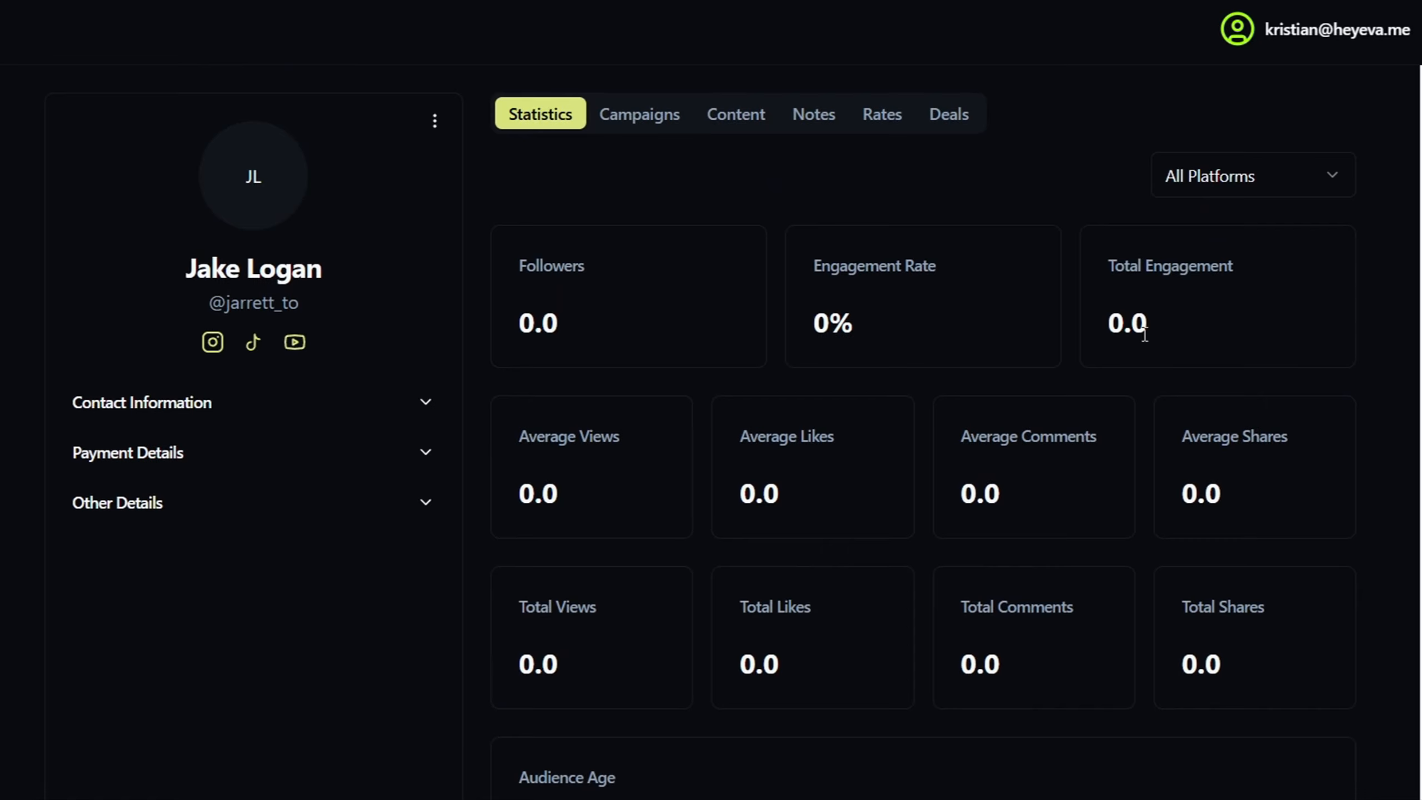
Step: Bring up the Creator Onboarding link for this influencer and copy it
{"action": "left_click", "coordinate": [441, 131]}
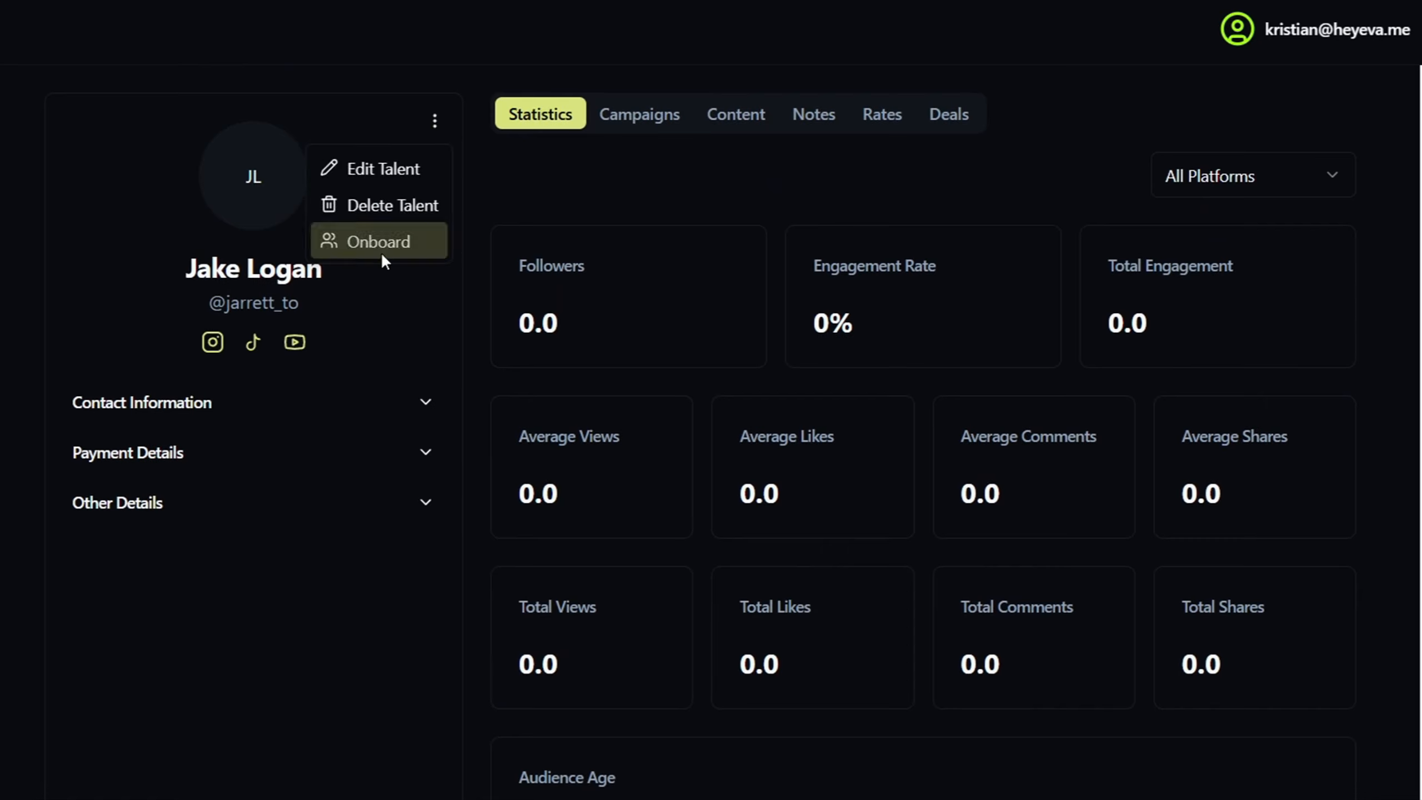
{"action": "left_click", "coordinate": [381, 251]}
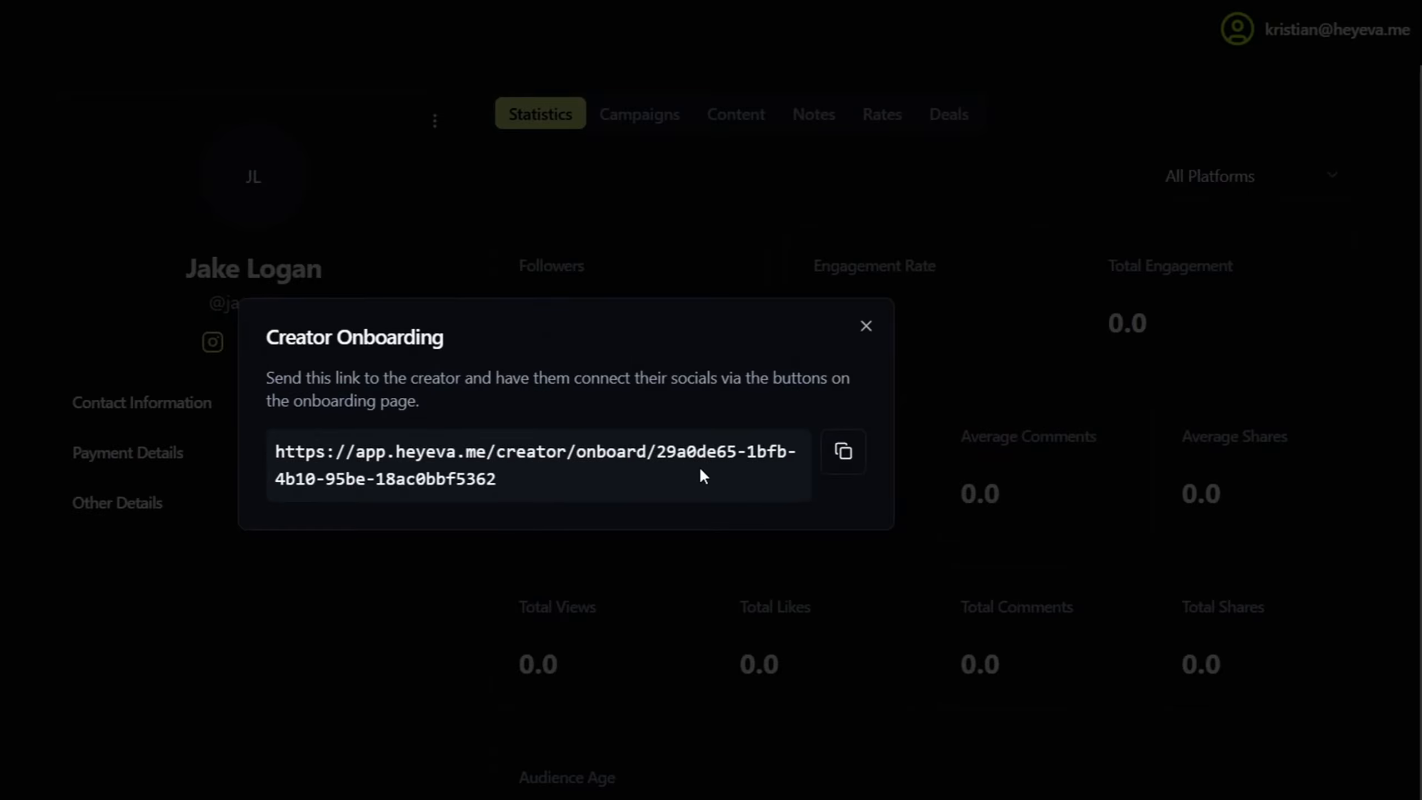
{"action": "left_click", "coordinate": [841, 454]}
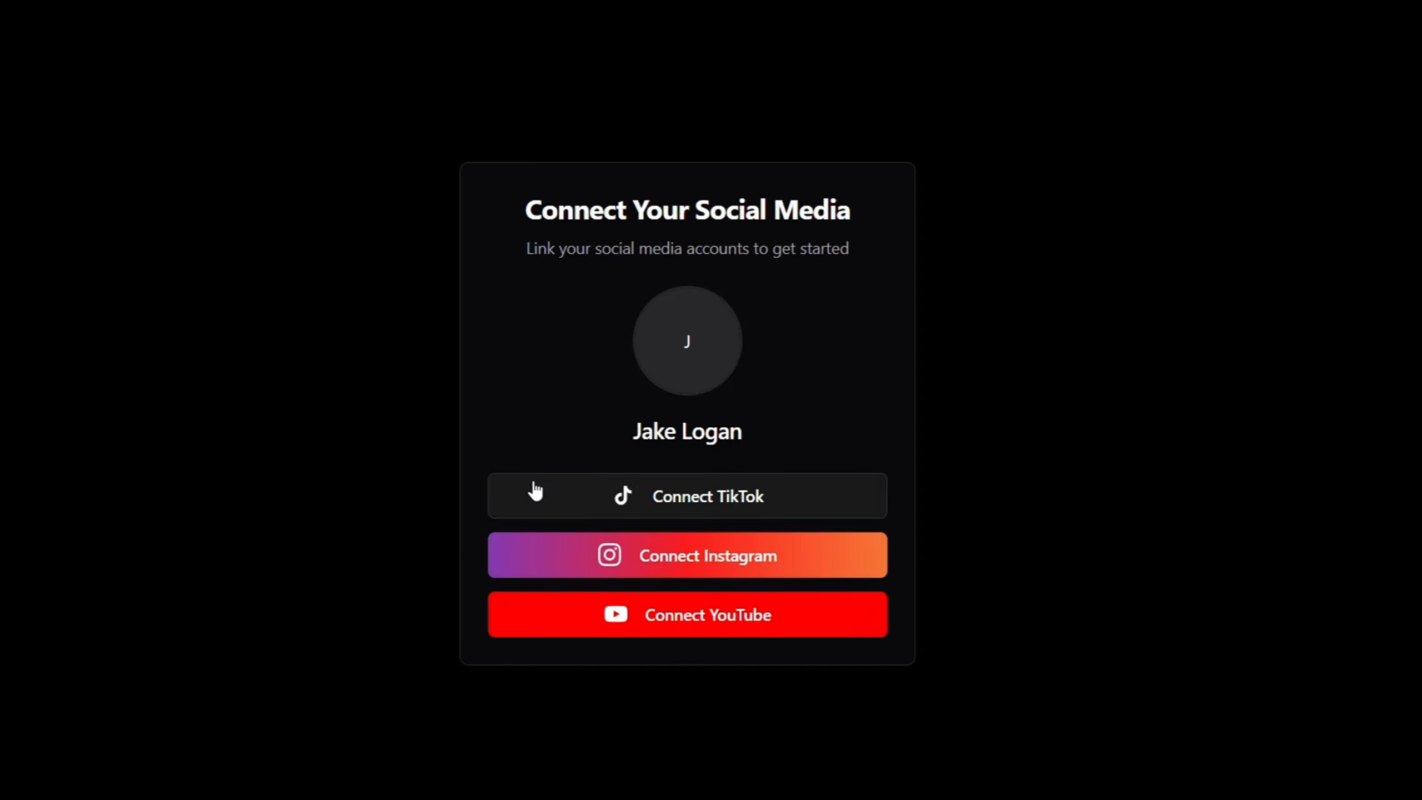
Step: Connect the creator's TikTok and Instagram accounts on the onboarding page, allowing Eva AI-IG to access Instagram
{"action": "left_click", "coordinate": [606, 509]}
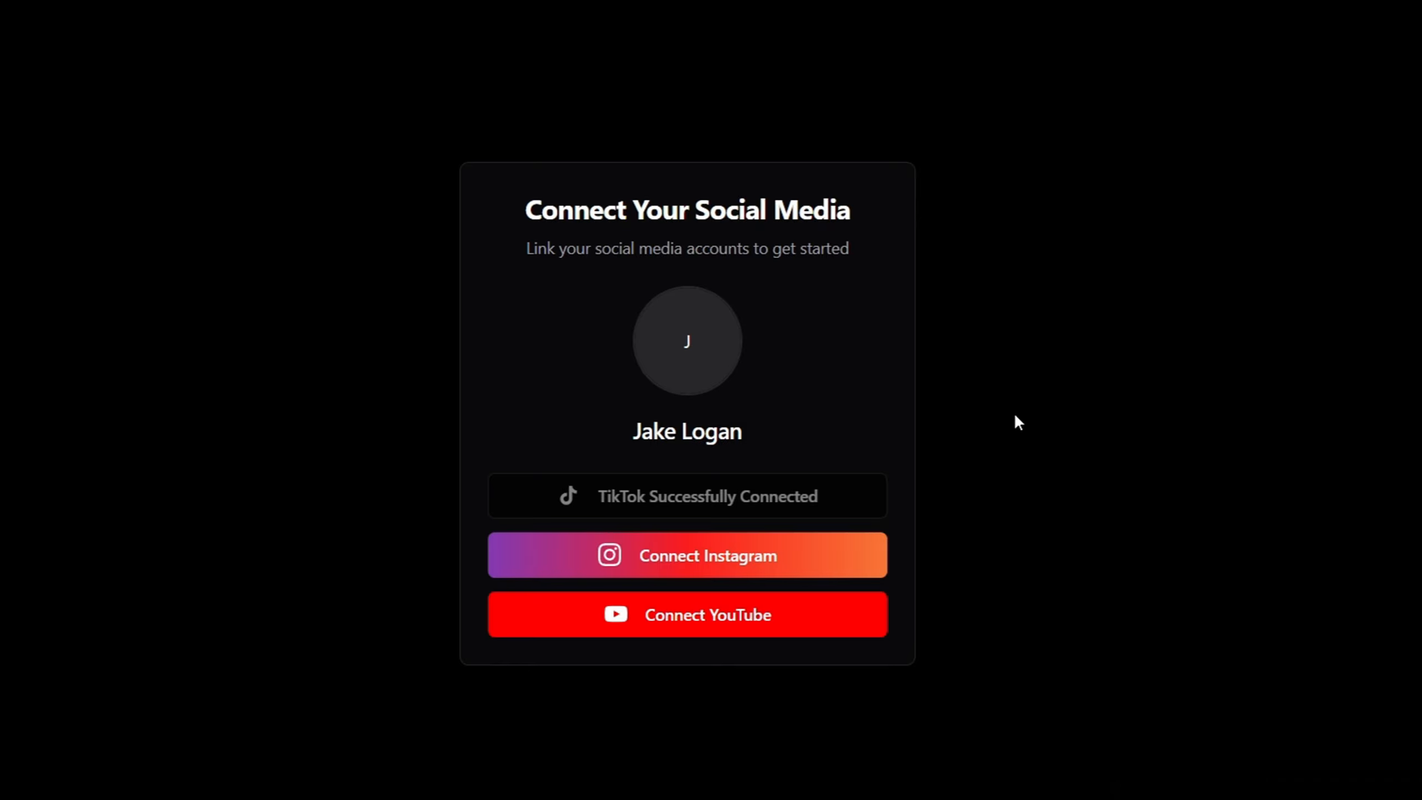
{"action": "left_click", "coordinate": [554, 545]}
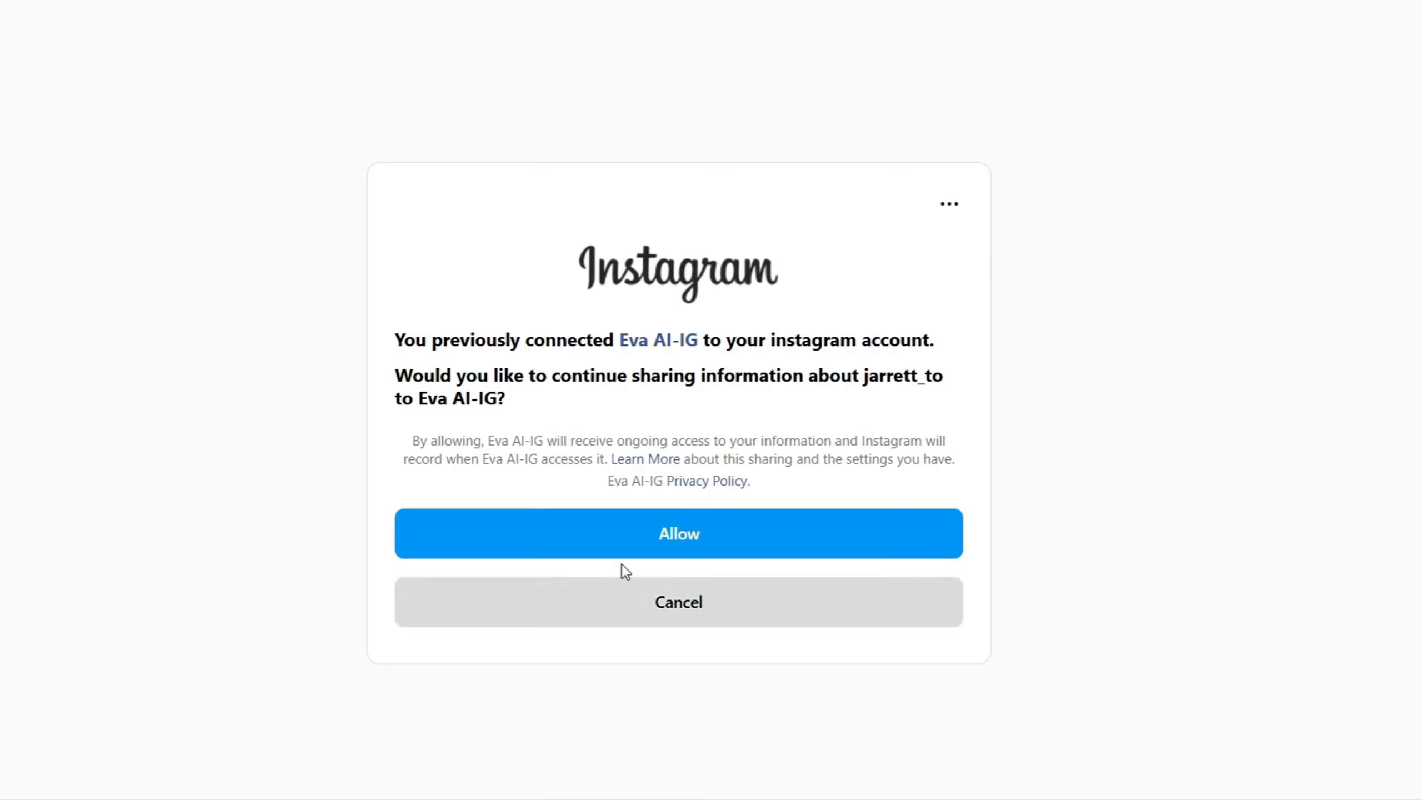
{"action": "left_click", "coordinate": [738, 535]}
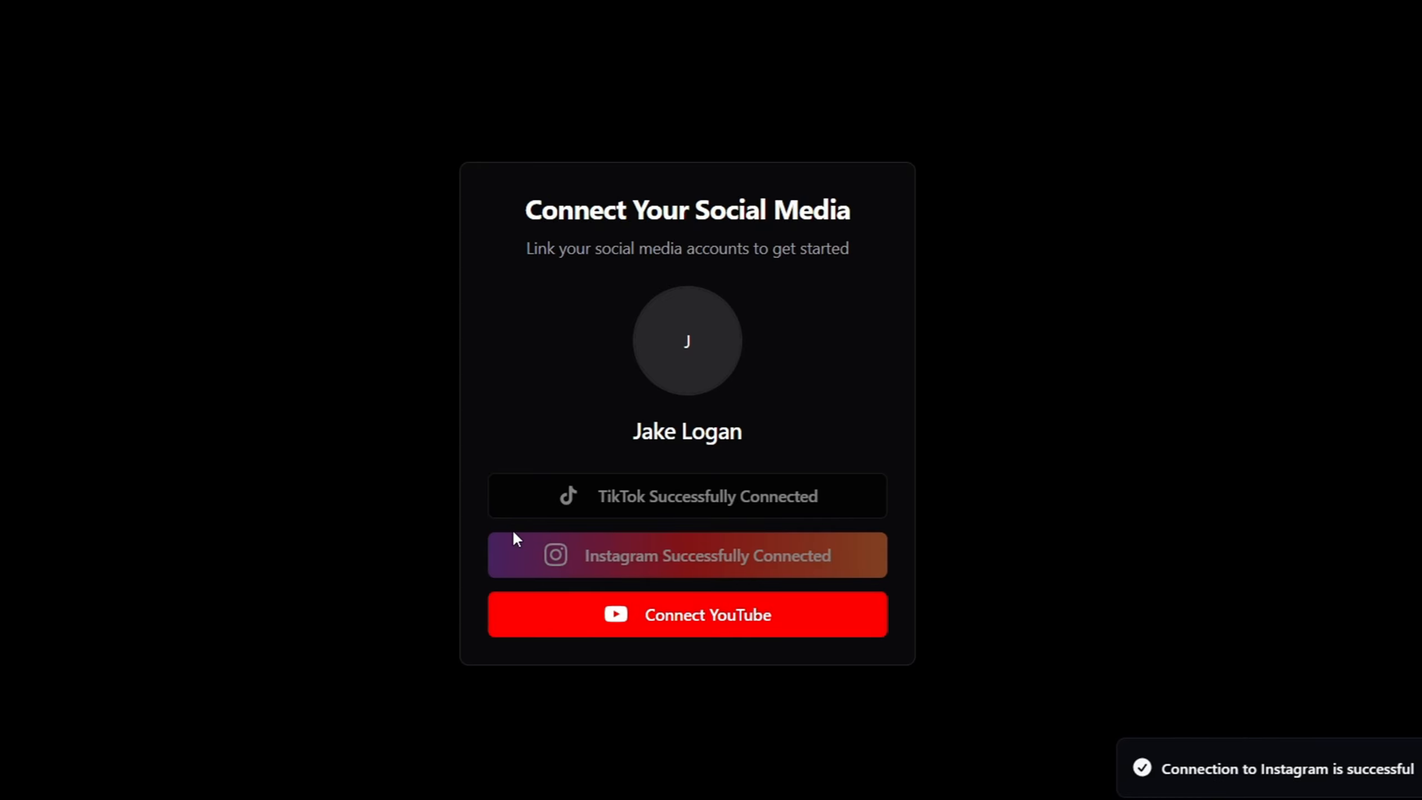
Step: Start connecting the creator's YouTube account by choosing their Google account, proceeding past the unverified-app warning and continuing the sign-in to heyeva.me
{"action": "left_click", "coordinate": [614, 616]}
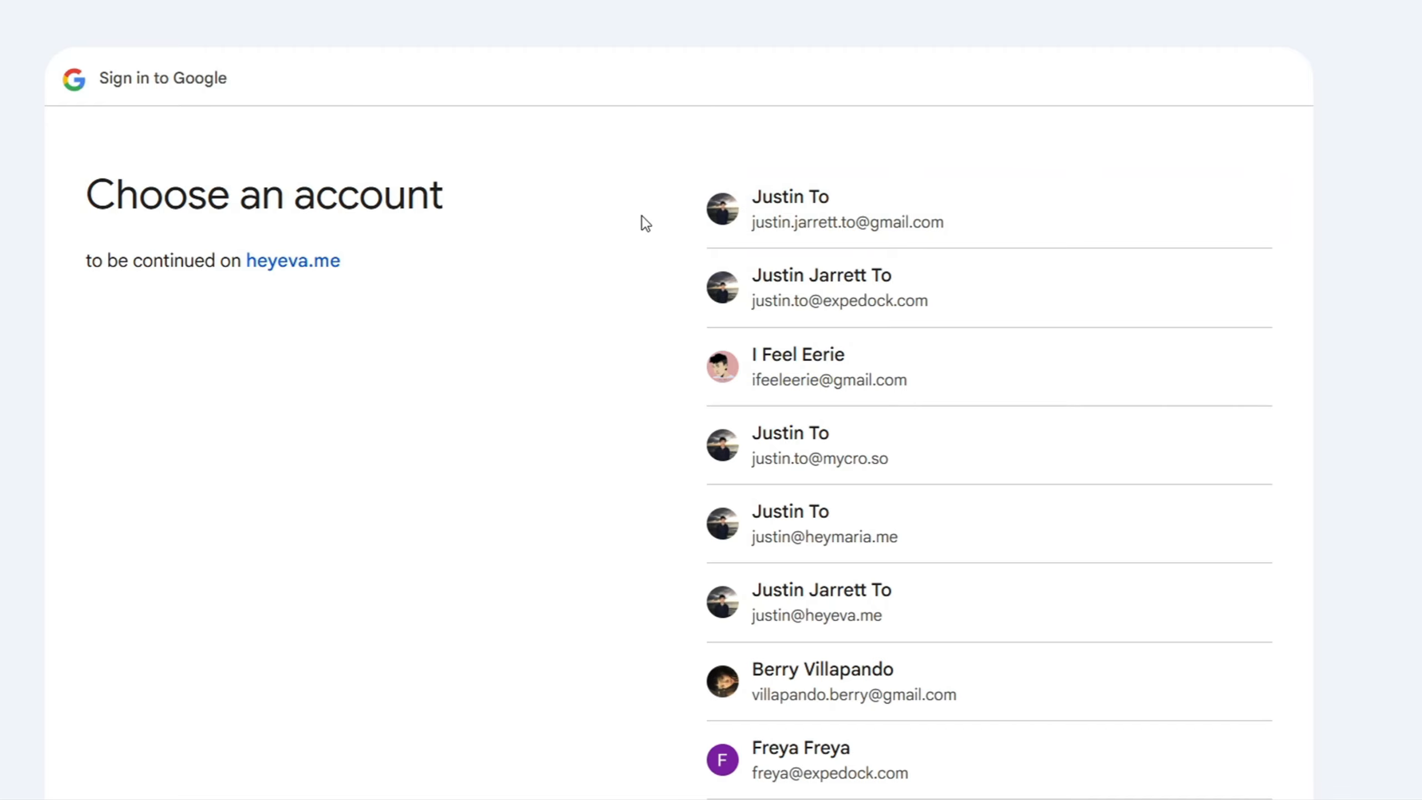
{"action": "left_click", "coordinate": [808, 218]}
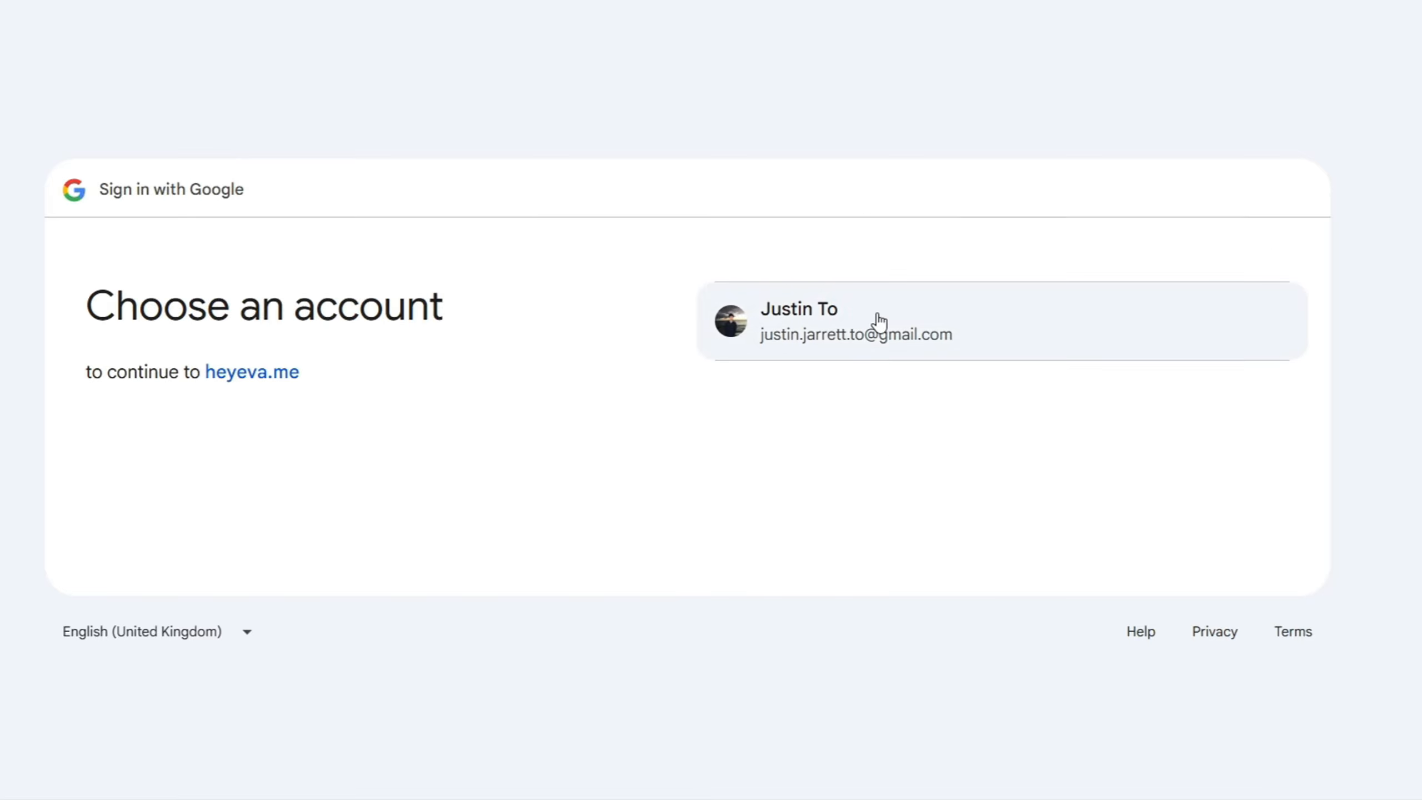
{"action": "left_click", "coordinate": [875, 317]}
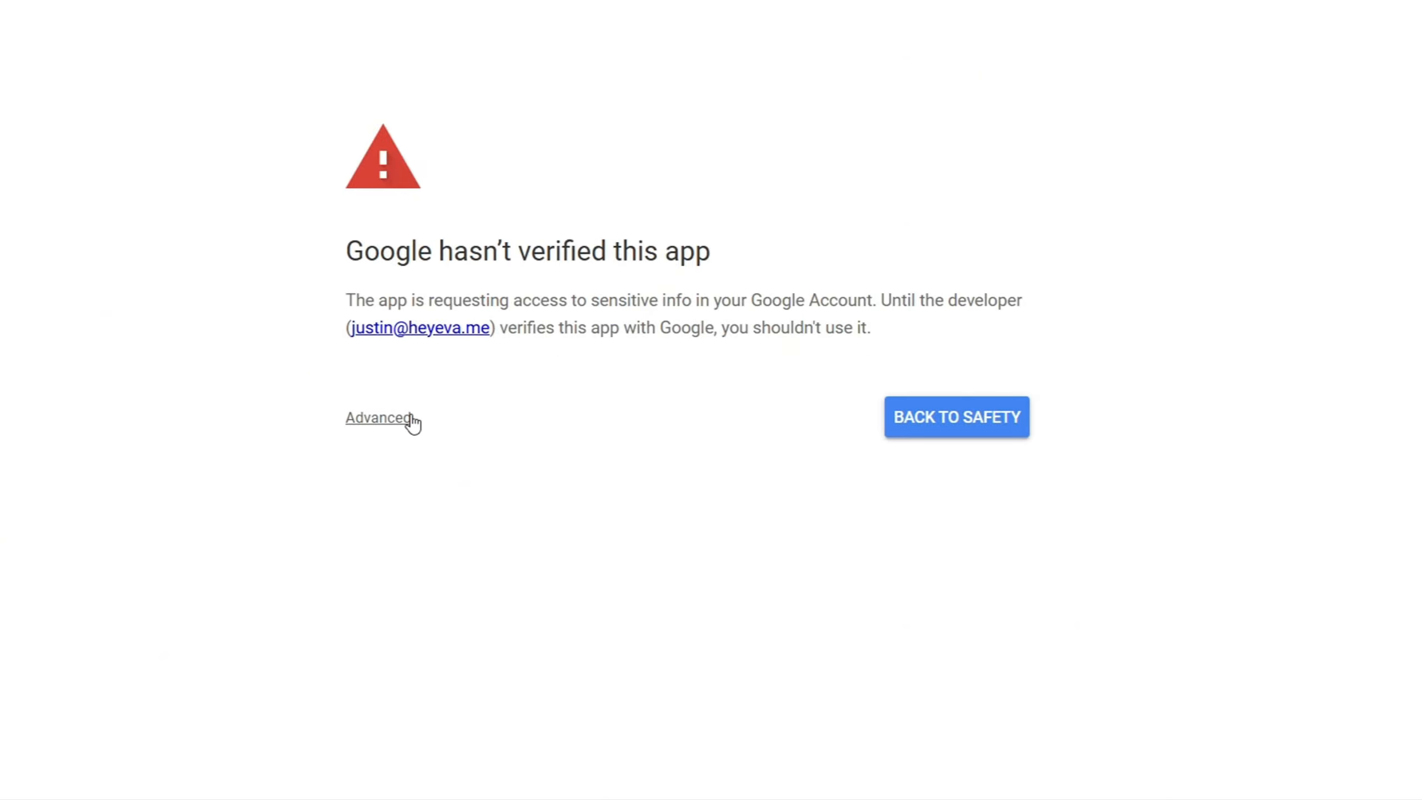
{"action": "left_click", "coordinate": [371, 419]}
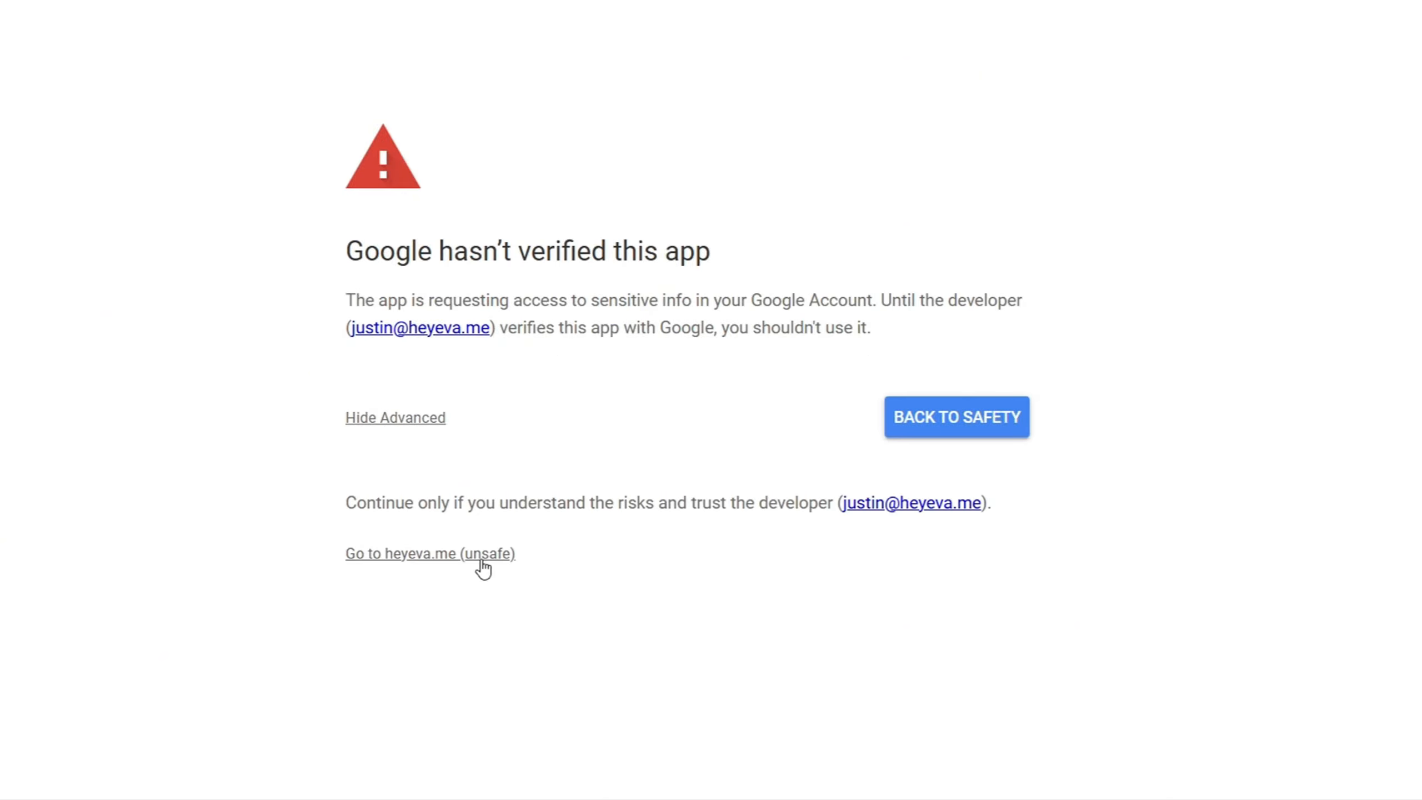
{"action": "left_click", "coordinate": [430, 557]}
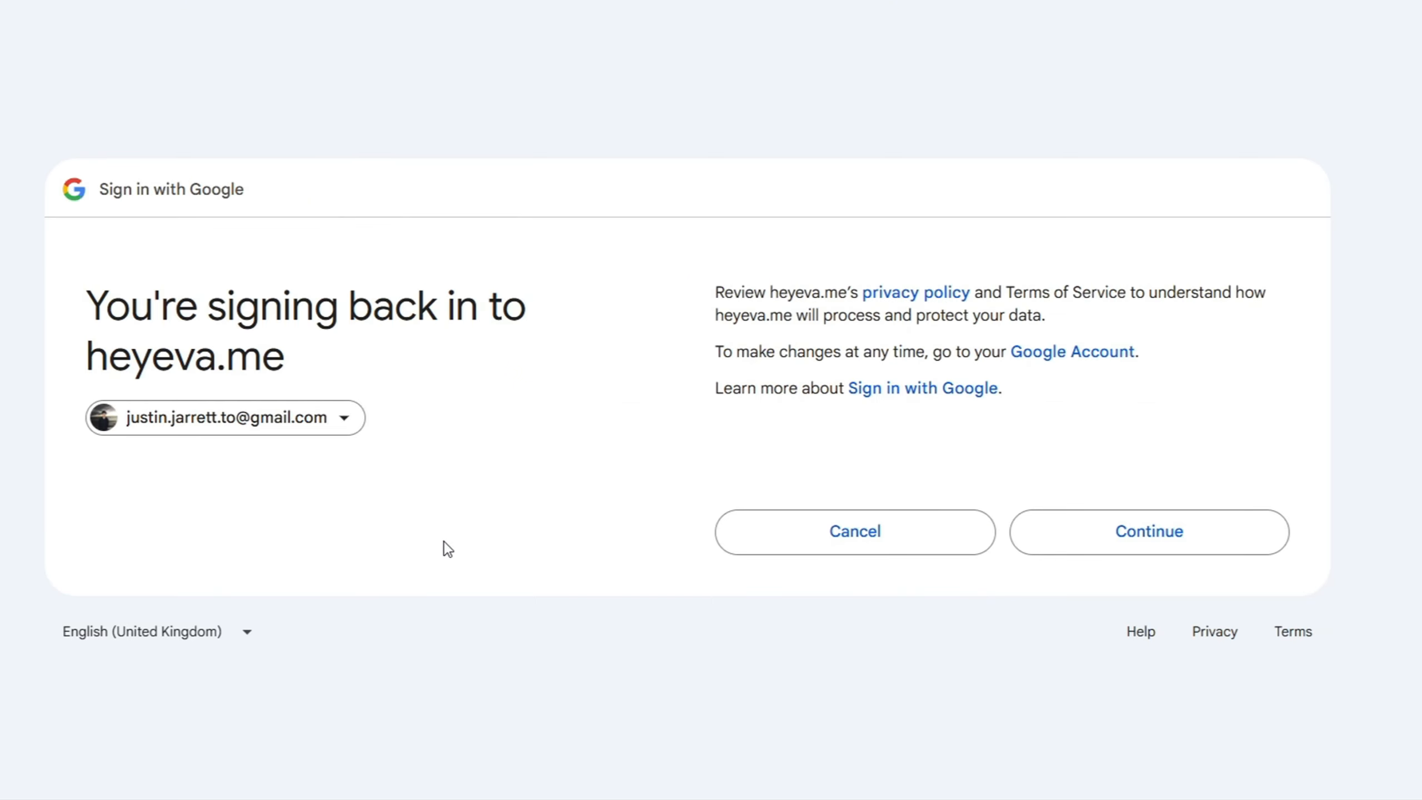
{"action": "left_click", "coordinate": [1097, 530]}
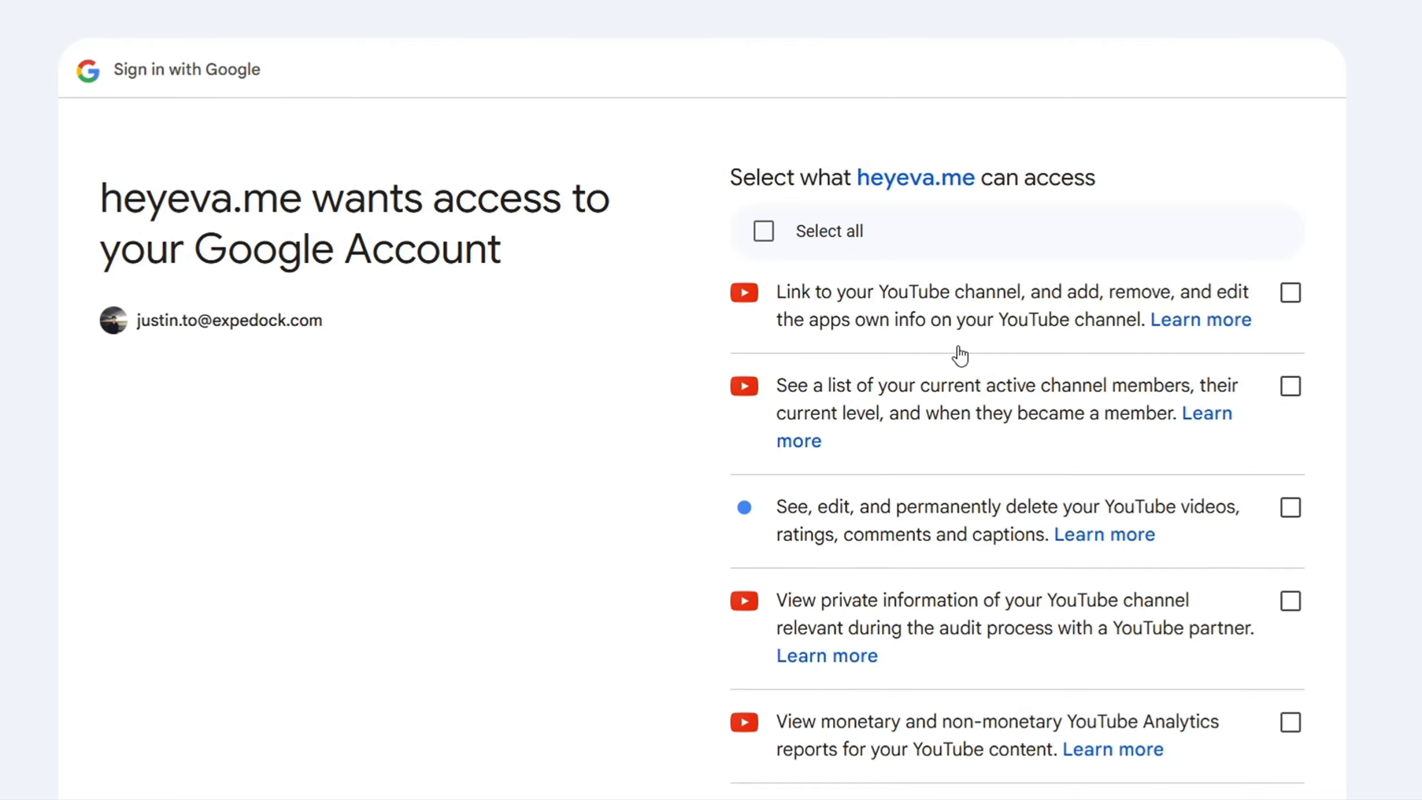
Step: Grant heyeva.me all of the requested YouTube permissions on the Google consent page and continue
{"action": "scroll", "coordinate": [960, 354], "scroll_direction": "down", "scroll_amount": 10}
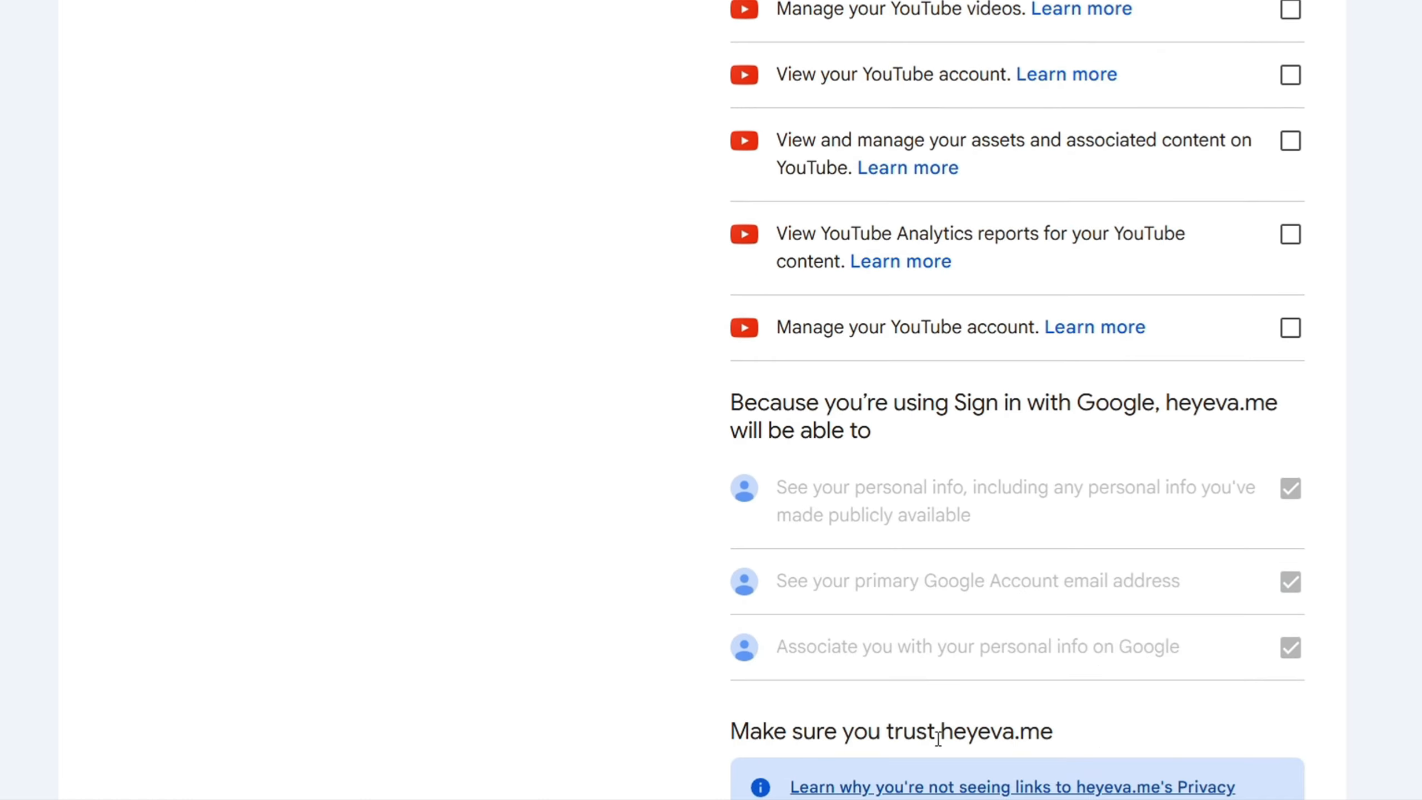
{"action": "scroll", "coordinate": [938, 737], "scroll_direction": "down", "scroll_amount": 5}
{"action": "scroll", "coordinate": [933, 737], "scroll_direction": "up", "scroll_amount": 15}
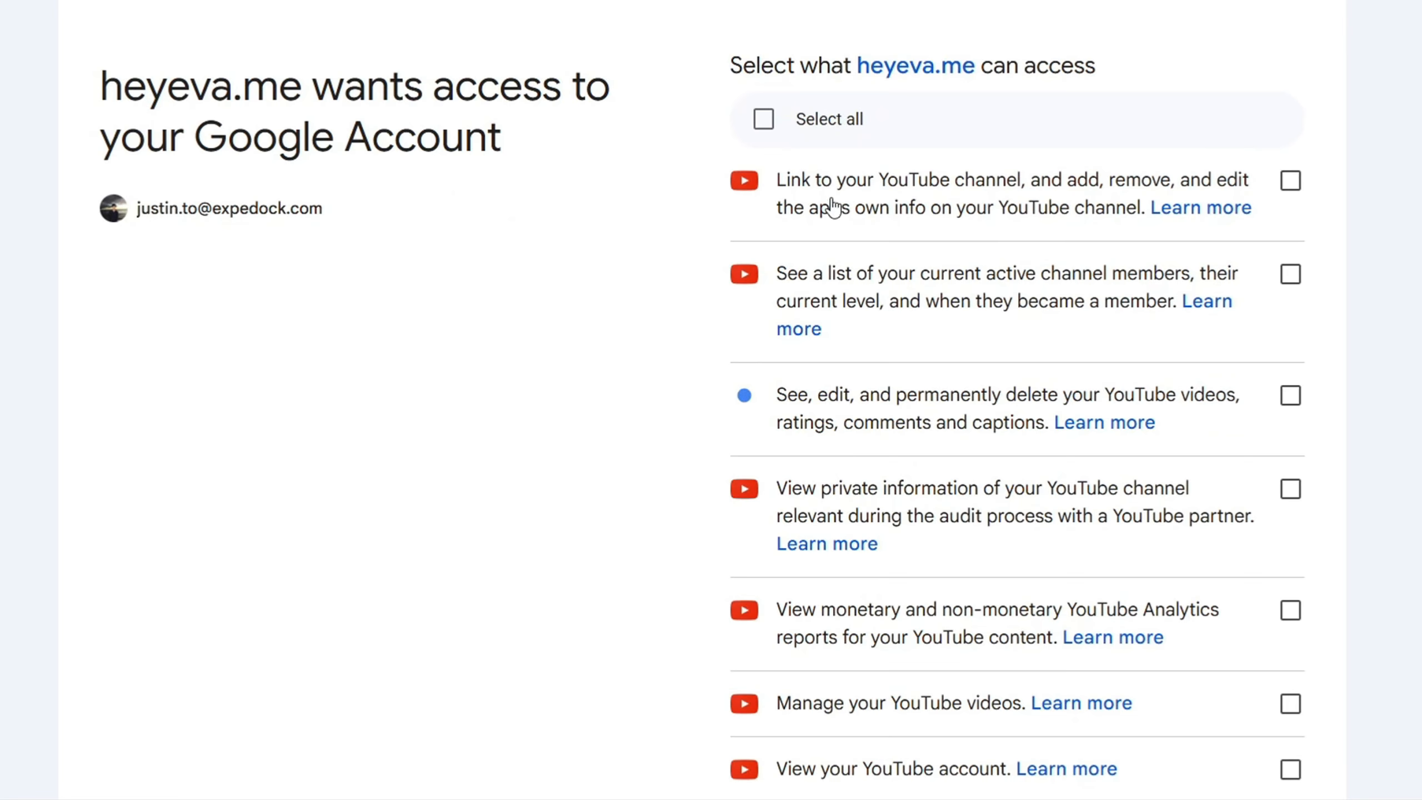
{"action": "left_click", "coordinate": [761, 119]}
{"action": "scroll", "coordinate": [962, 451], "scroll_direction": "down", "scroll_amount": 2}
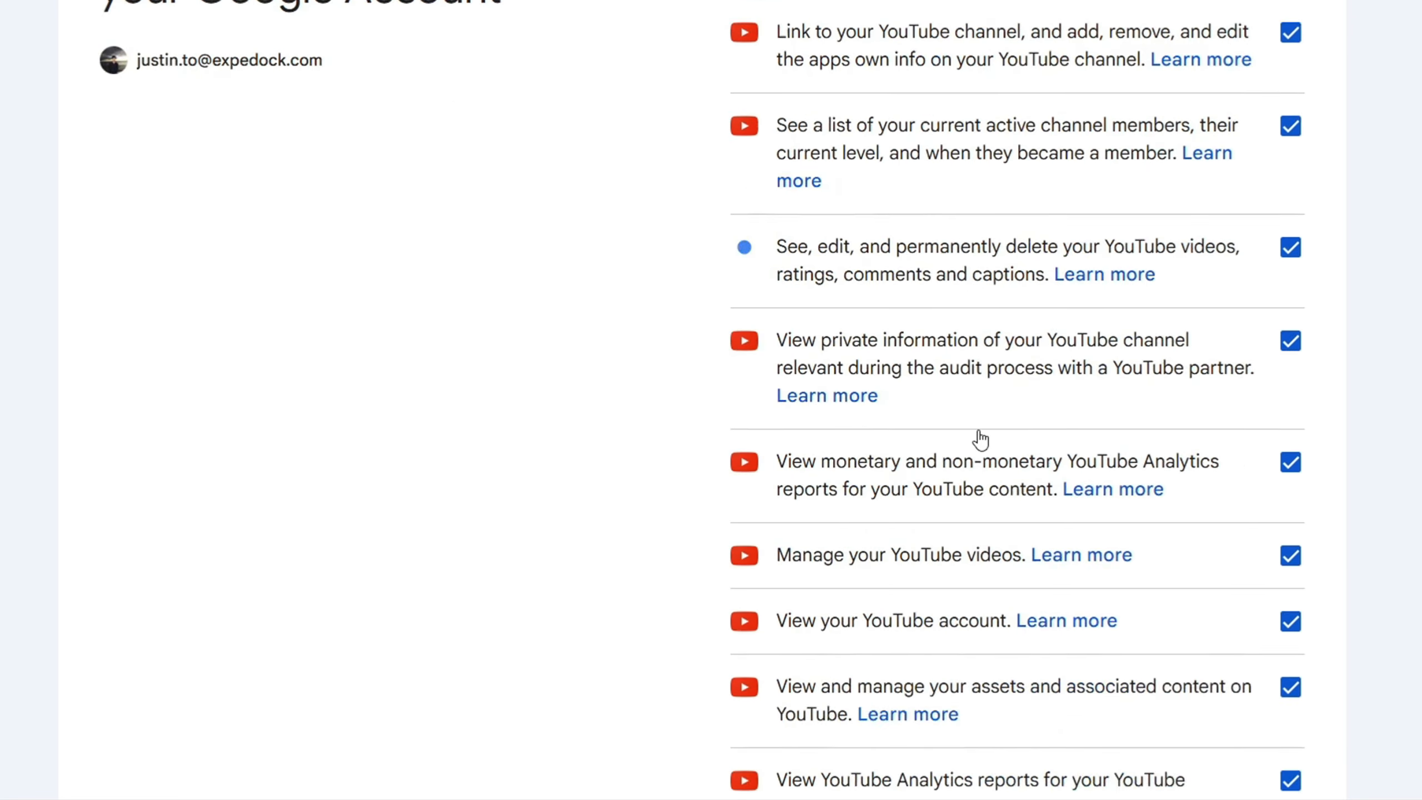
{"action": "scroll", "coordinate": [980, 440], "scroll_direction": "down", "scroll_amount": 13}
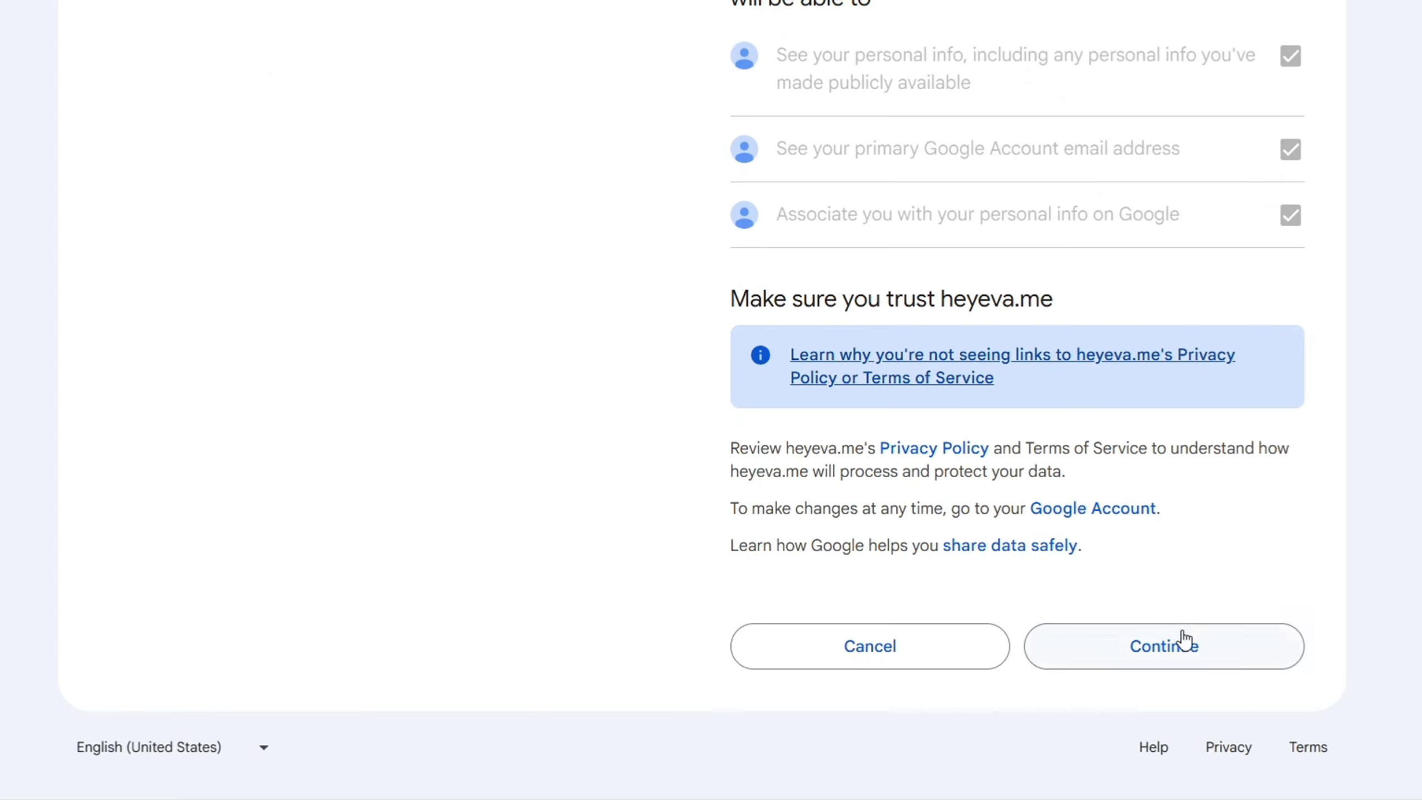
{"action": "left_click", "coordinate": [1182, 633]}
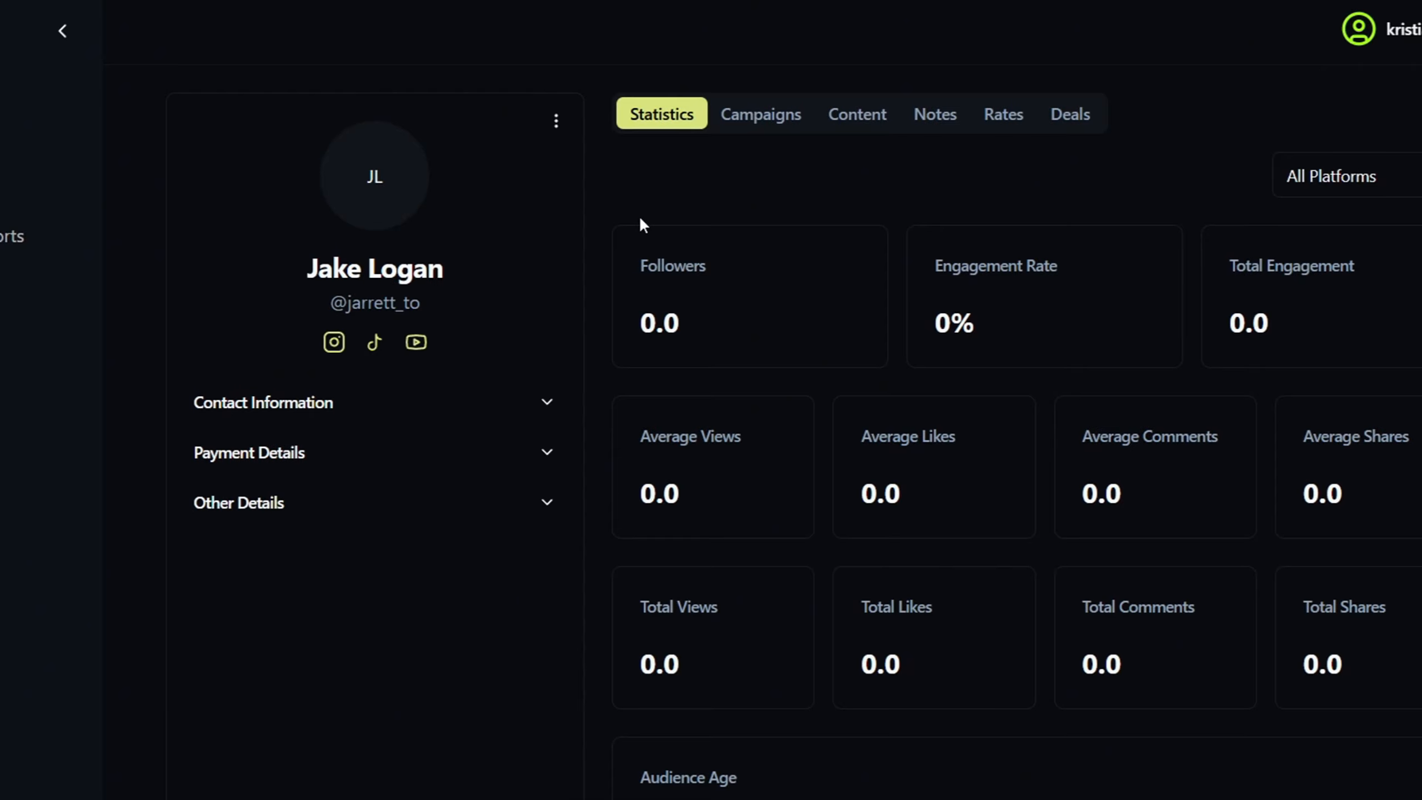
Step: Return to the influencer roster and open the profile of the first influencer in the third row
{"action": "left_click", "coordinate": [11, 117]}
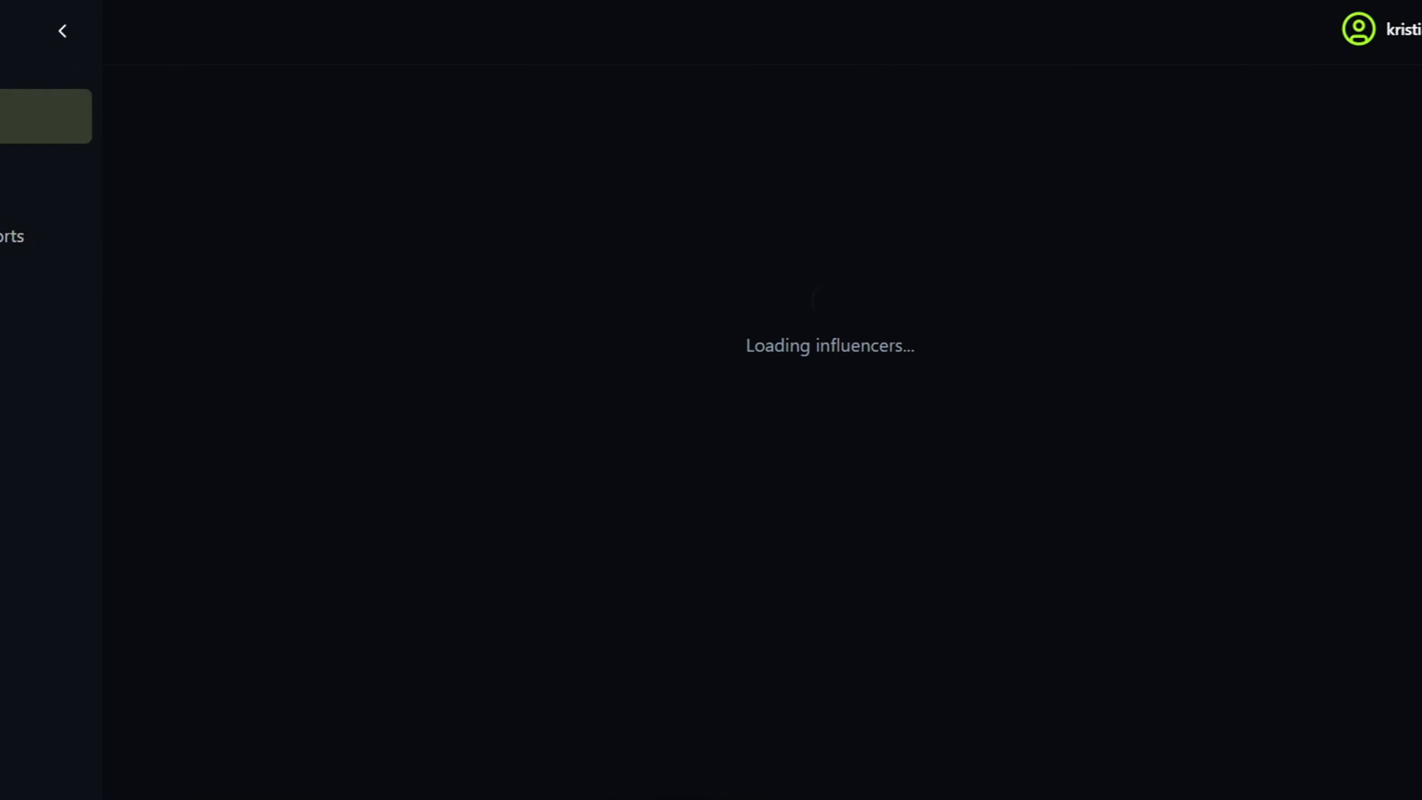
{"action": "scroll", "coordinate": [873, 583], "scroll_direction": "down", "scroll_amount": 4}
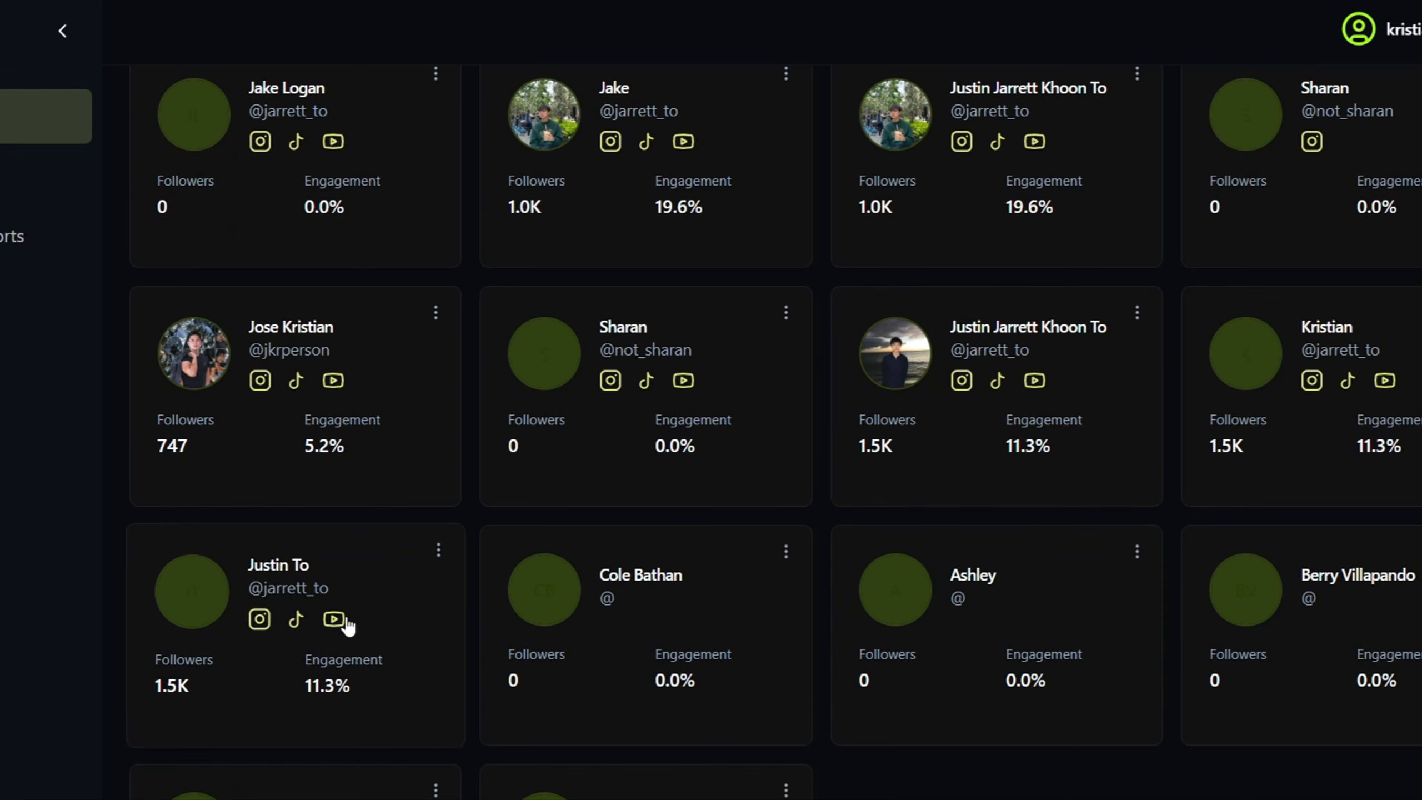
{"action": "left_click", "coordinate": [343, 590]}
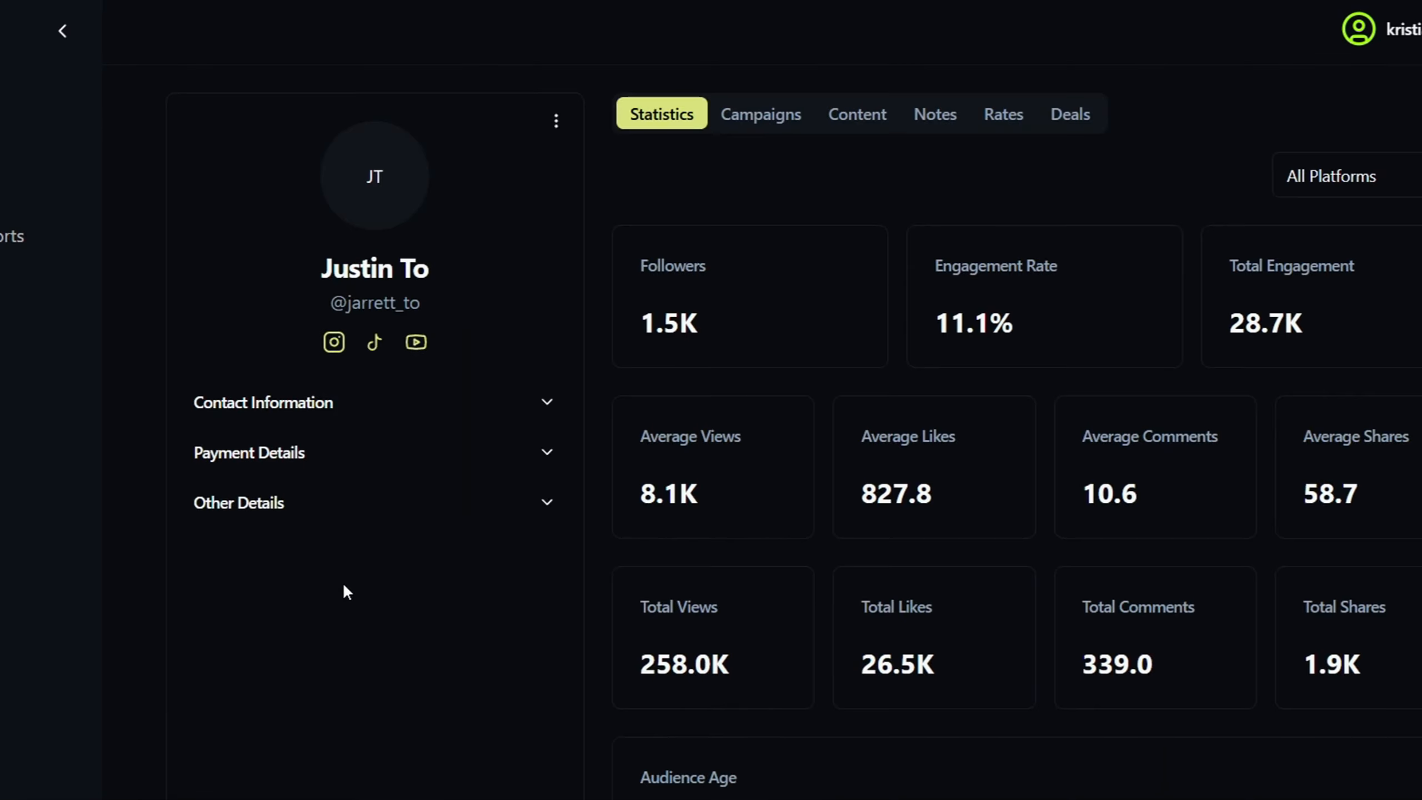
Step: Examine the influencer's summary statistics across all platforms, including average views, likes, comments and shares
{"action": "scroll", "coordinate": [633, 346], "scroll_direction": "down", "scroll_amount": 4}
{"action": "scroll", "coordinate": [630, 356], "scroll_direction": "up", "scroll_amount": 4}
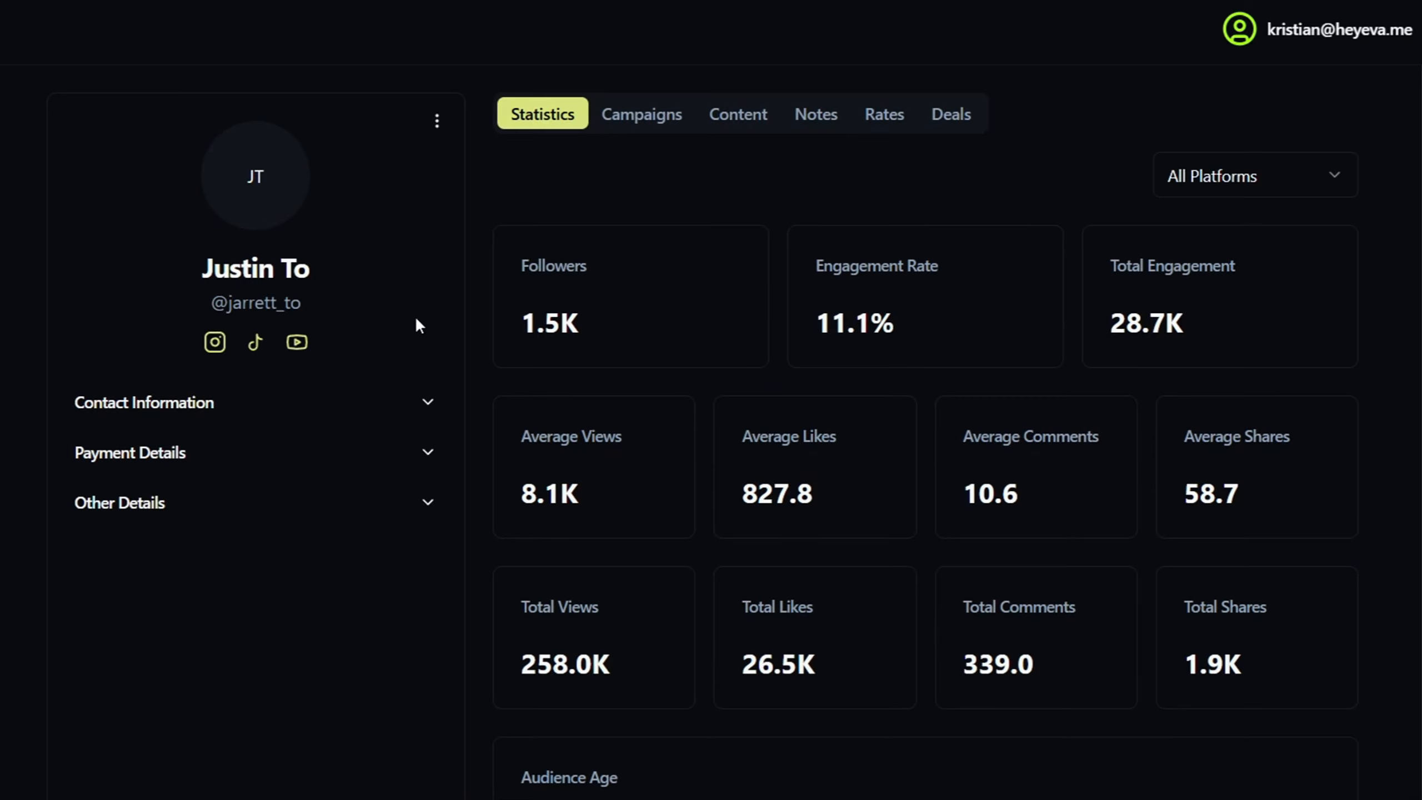
{"action": "left_click_drag", "start_coordinate": [650, 443], "coordinate": [502, 438]}
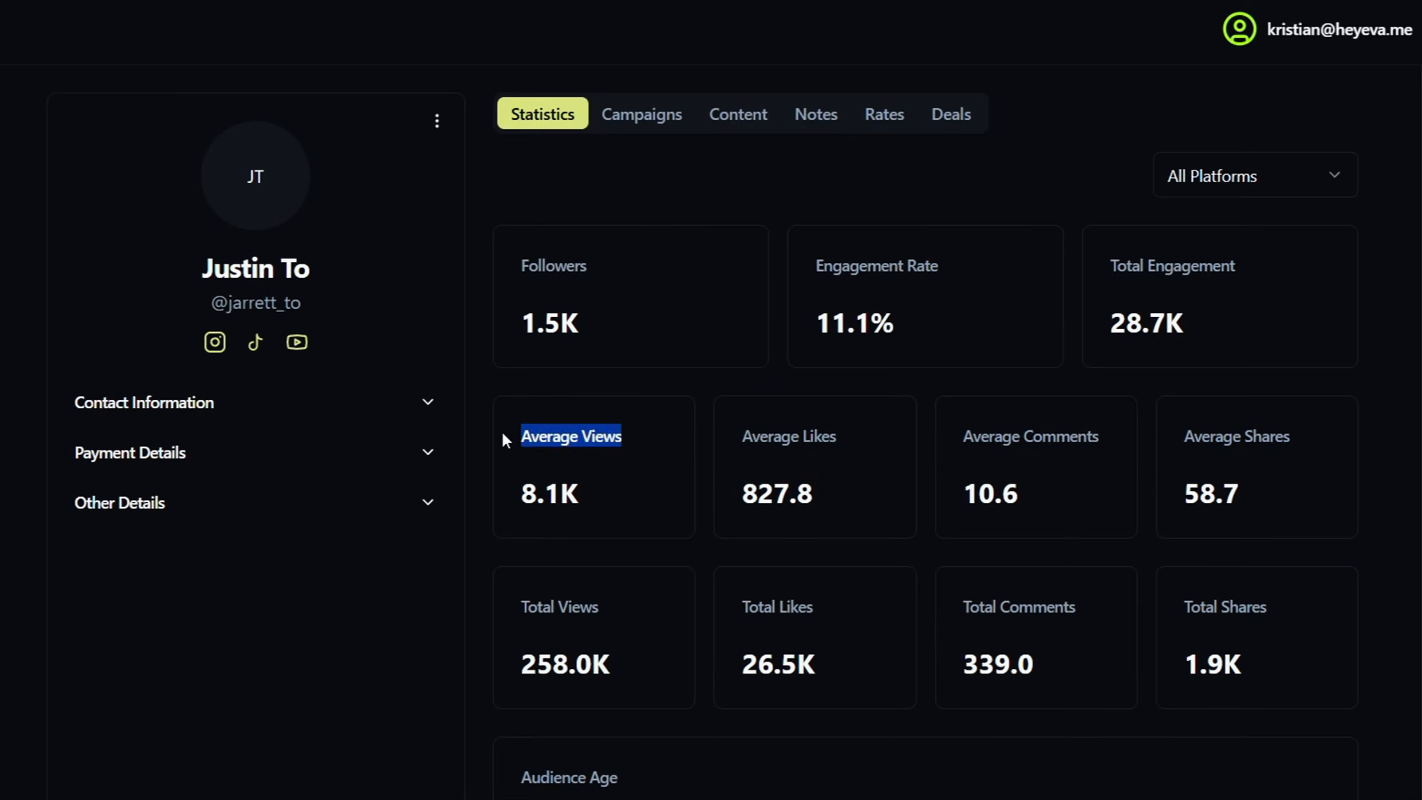
{"action": "double_click", "coordinate": [765, 438]}
{"action": "left_click", "coordinate": [1012, 440]}
{"action": "double_click", "coordinate": [1012, 439]}
{"action": "left_click", "coordinate": [1160, 456]}
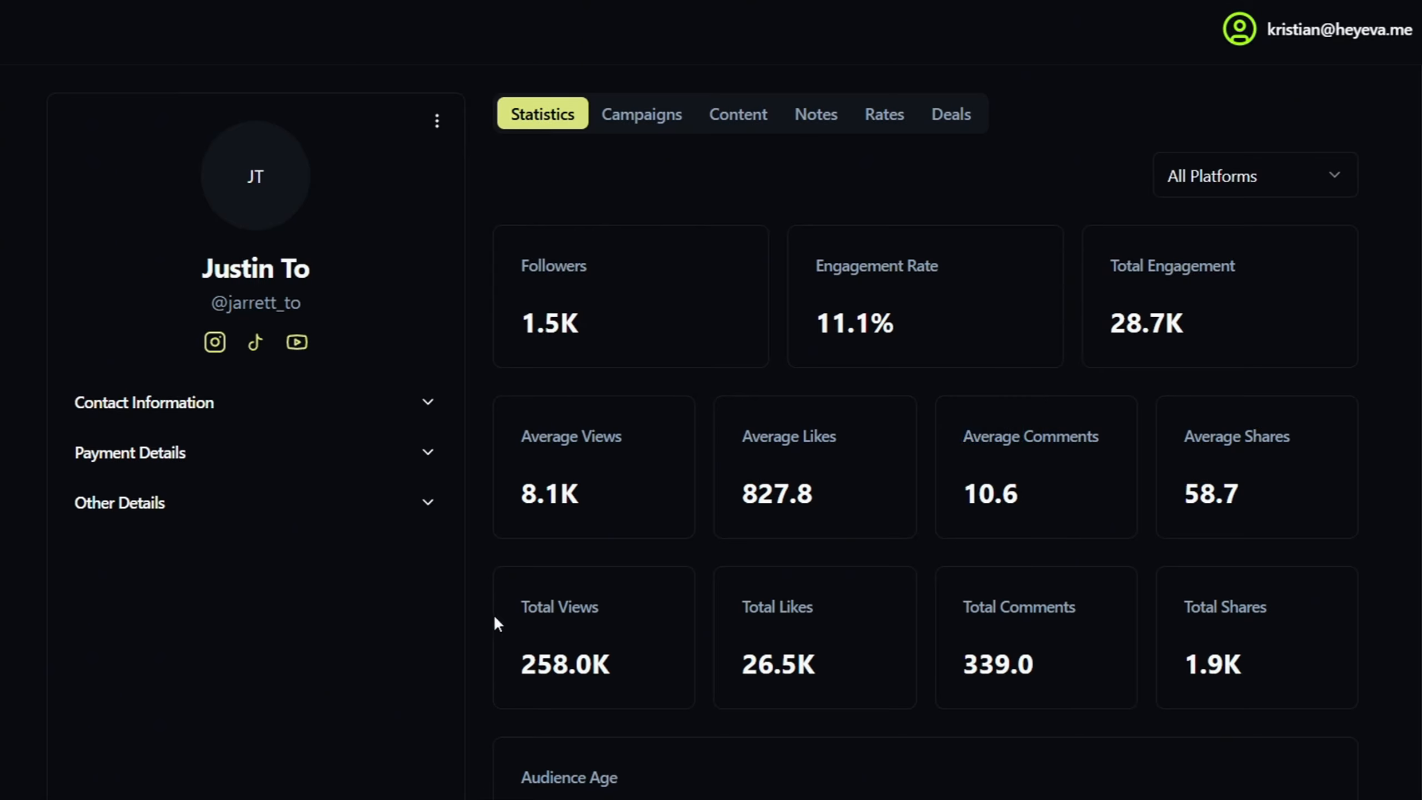
Step: Review the influencer's total metrics along with the Audience Age, Audience Gender and Top Countries charts
{"action": "scroll", "coordinate": [896, 610], "scroll_direction": "down", "scroll_amount": 6}
{"action": "scroll", "coordinate": [582, 450], "scroll_direction": "down", "scroll_amount": 8}
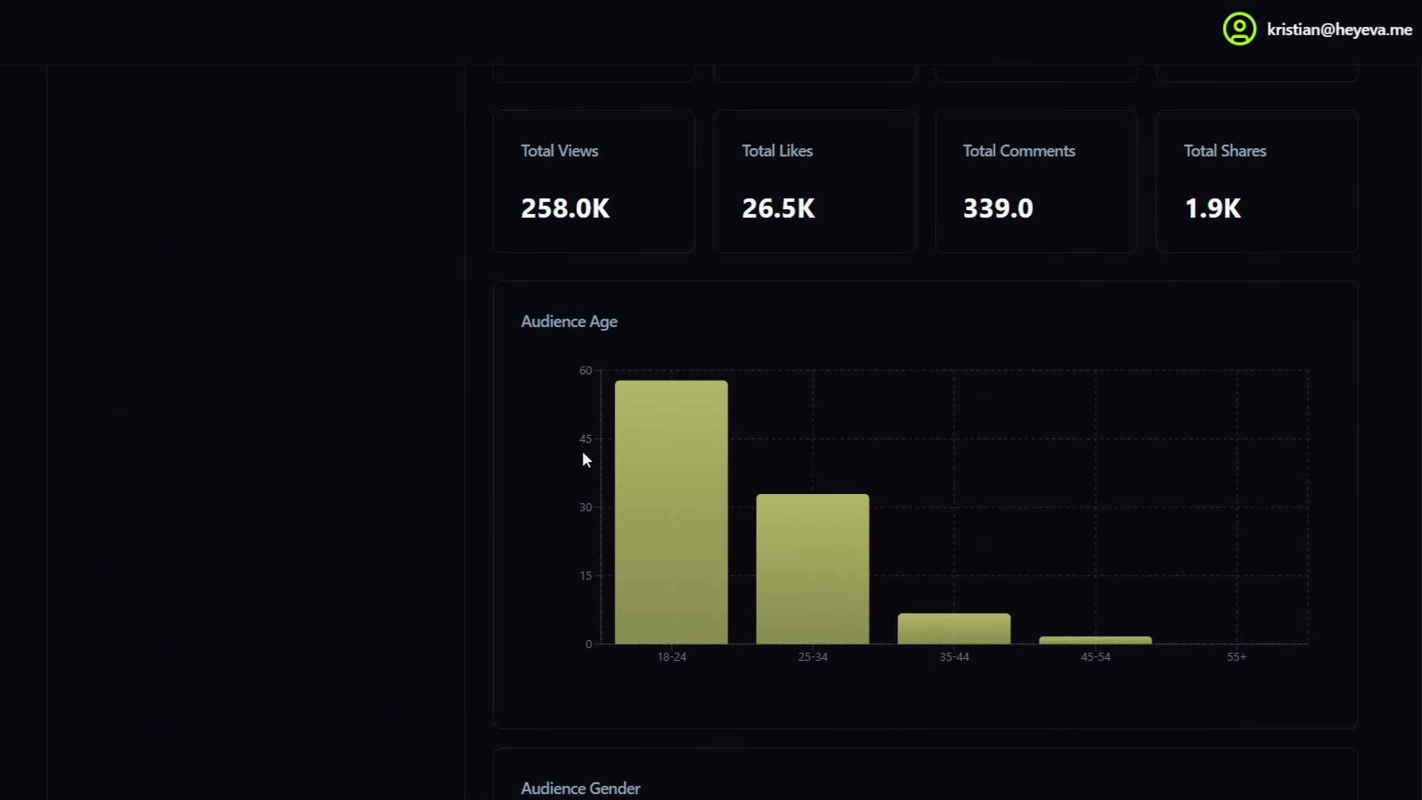
{"action": "scroll", "coordinate": [704, 541], "scroll_direction": "up", "scroll_amount": 6}
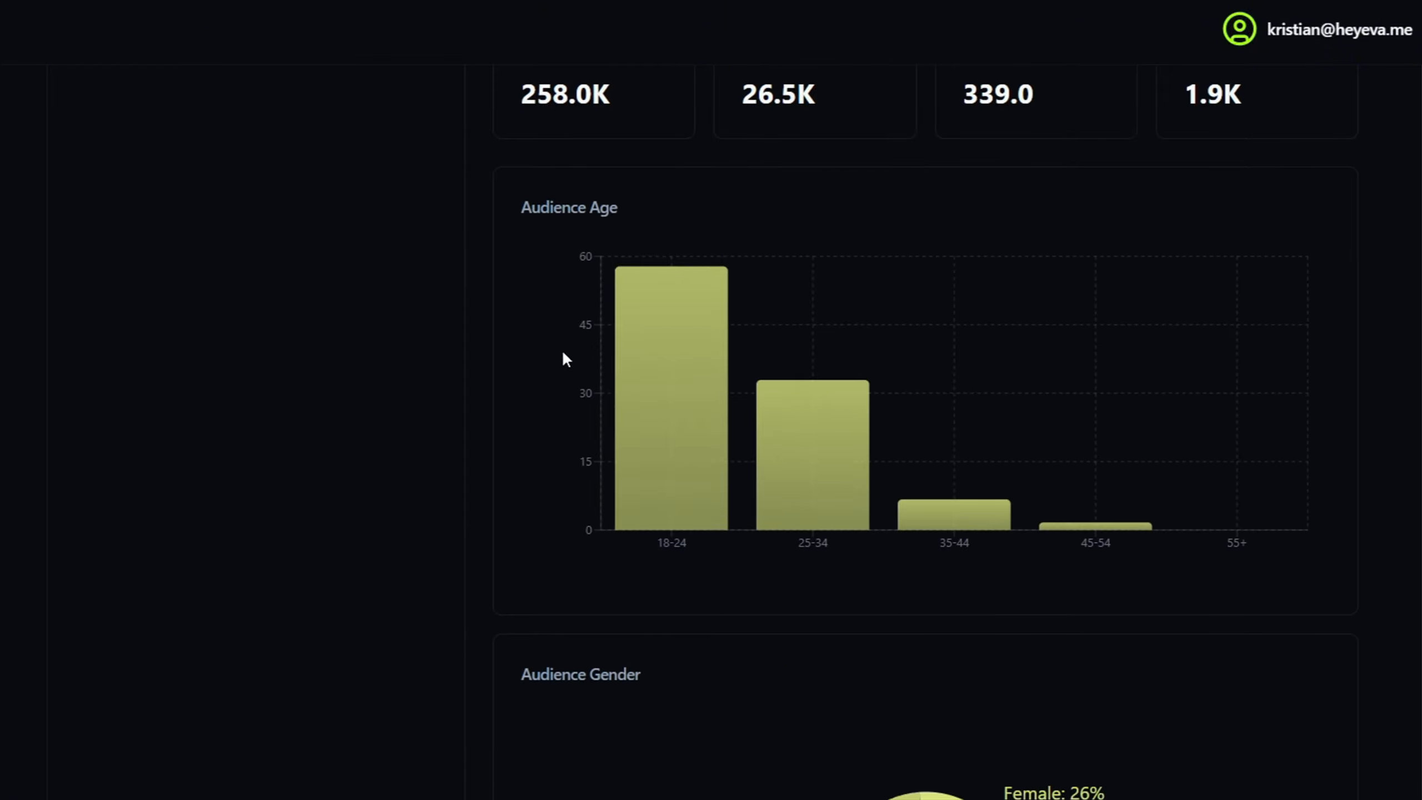
{"action": "scroll", "coordinate": [736, 445], "scroll_direction": "down", "scroll_amount": 3}
{"action": "scroll", "coordinate": [698, 724], "scroll_direction": "down", "scroll_amount": 5}
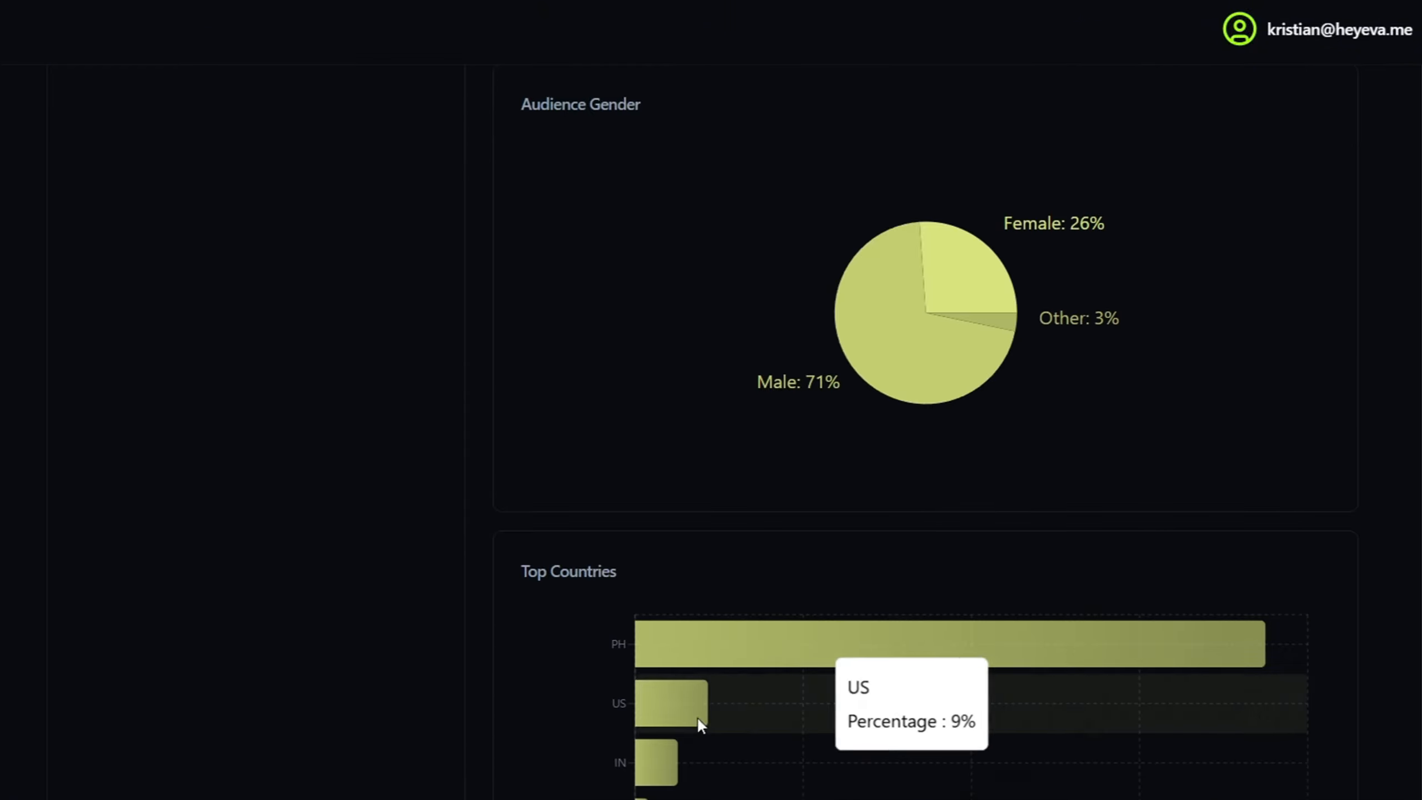
{"action": "scroll", "coordinate": [772, 666], "scroll_direction": "up", "scroll_amount": 3}
{"action": "scroll", "coordinate": [826, 605], "scroll_direction": "up", "scroll_amount": 12}
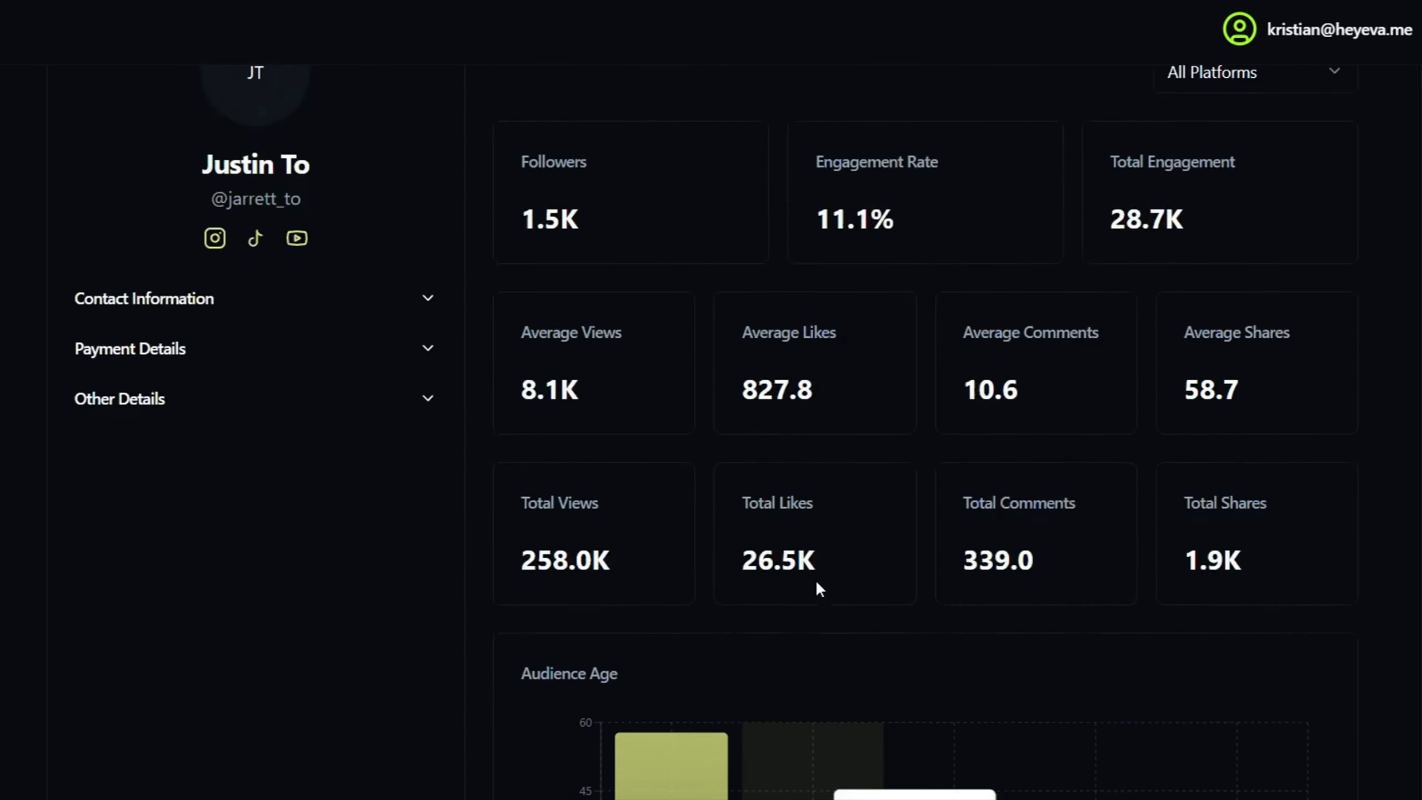
Step: Filter the influencer's statistics by Instagram and review that platform's metrics and audience data
{"action": "left_click", "coordinate": [1264, 175]}
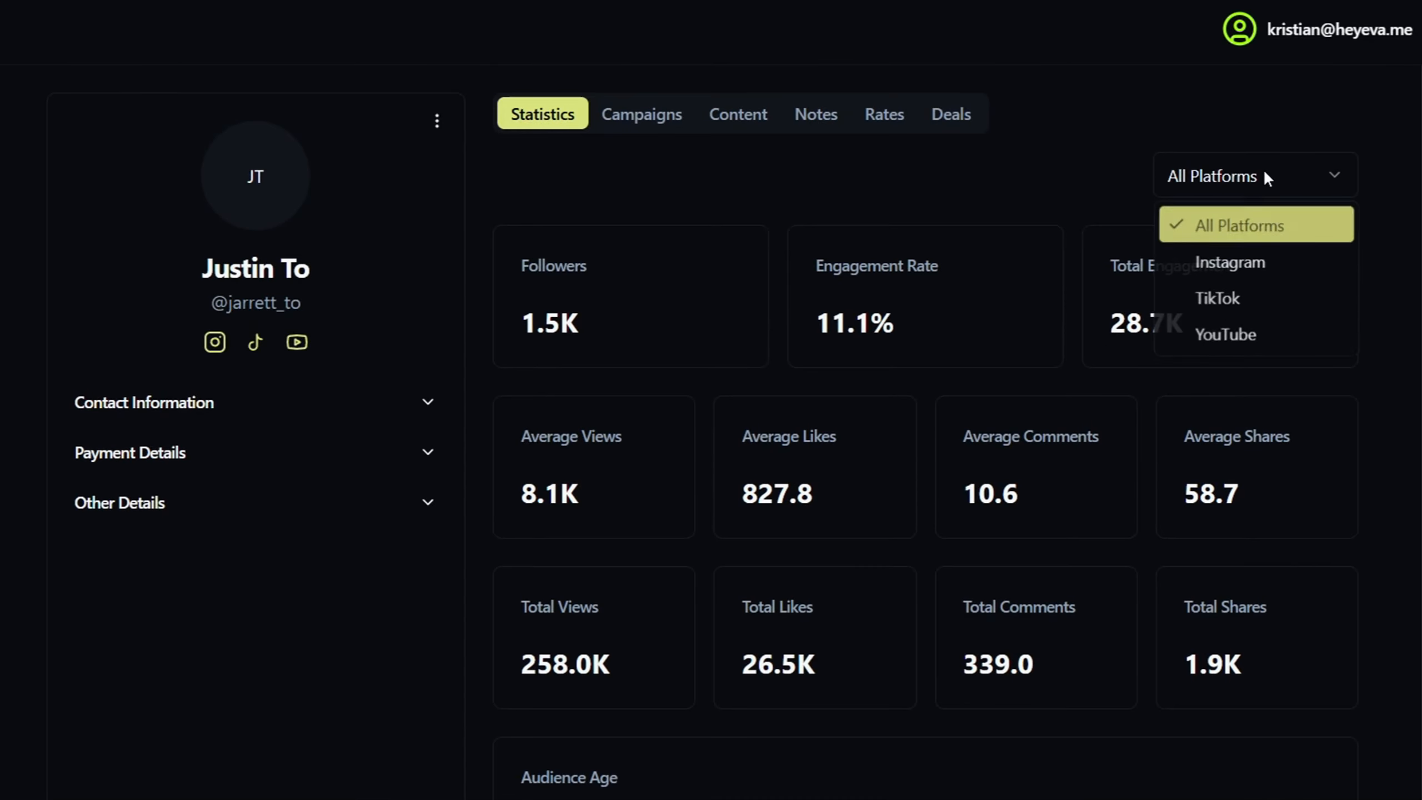
{"action": "left_click", "coordinate": [1242, 267]}
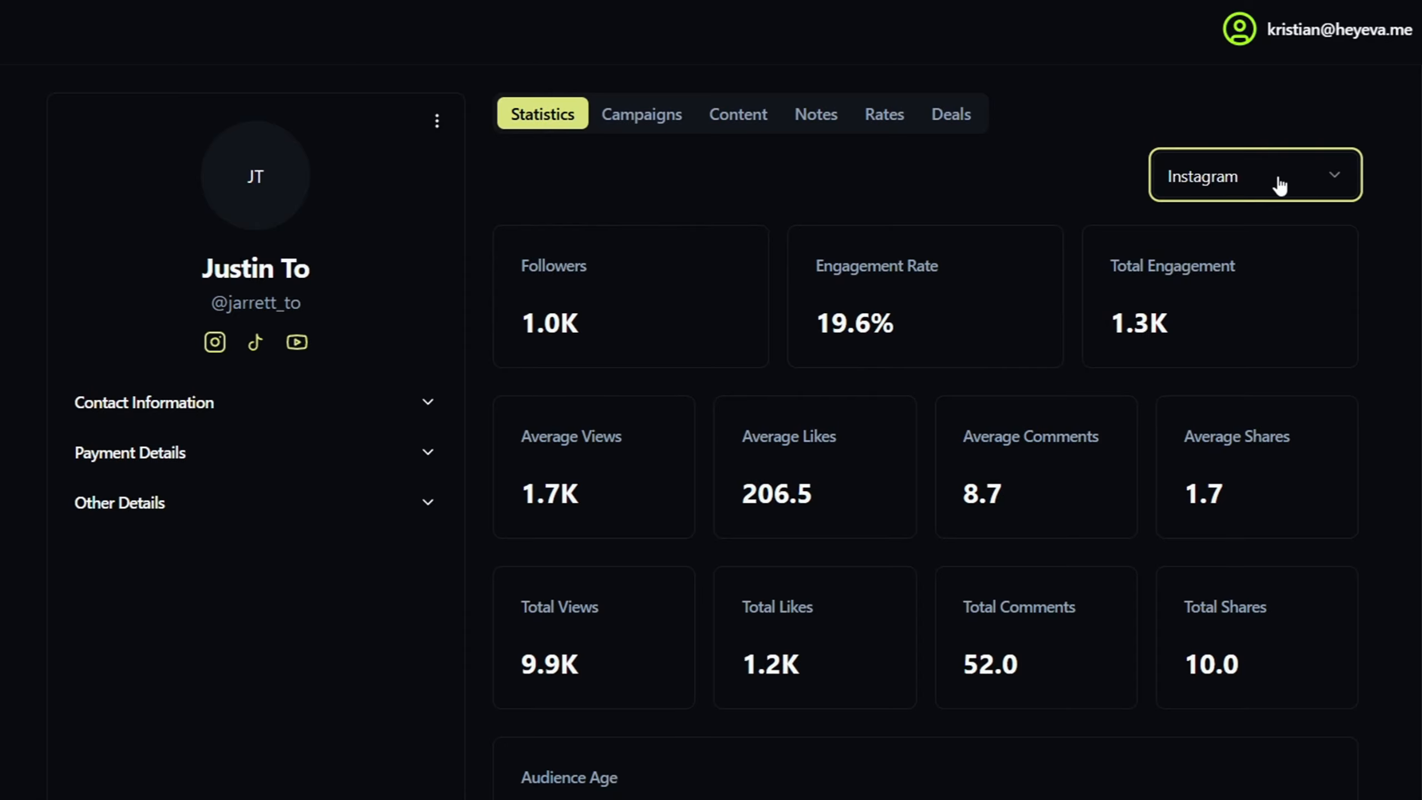
{"action": "scroll", "coordinate": [916, 400], "scroll_direction": "down", "scroll_amount": 2}
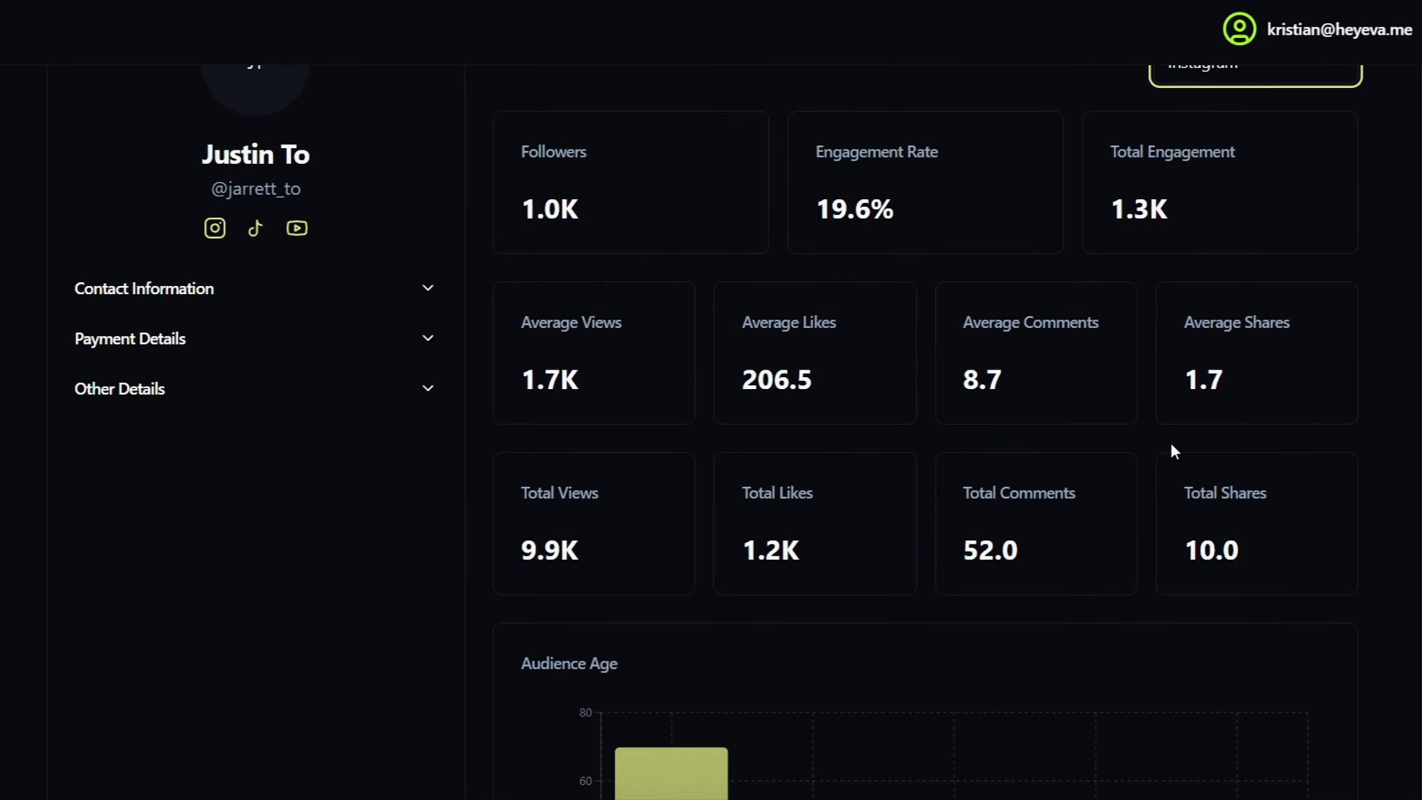
{"action": "scroll", "coordinate": [694, 518], "scroll_direction": "down", "scroll_amount": 5}
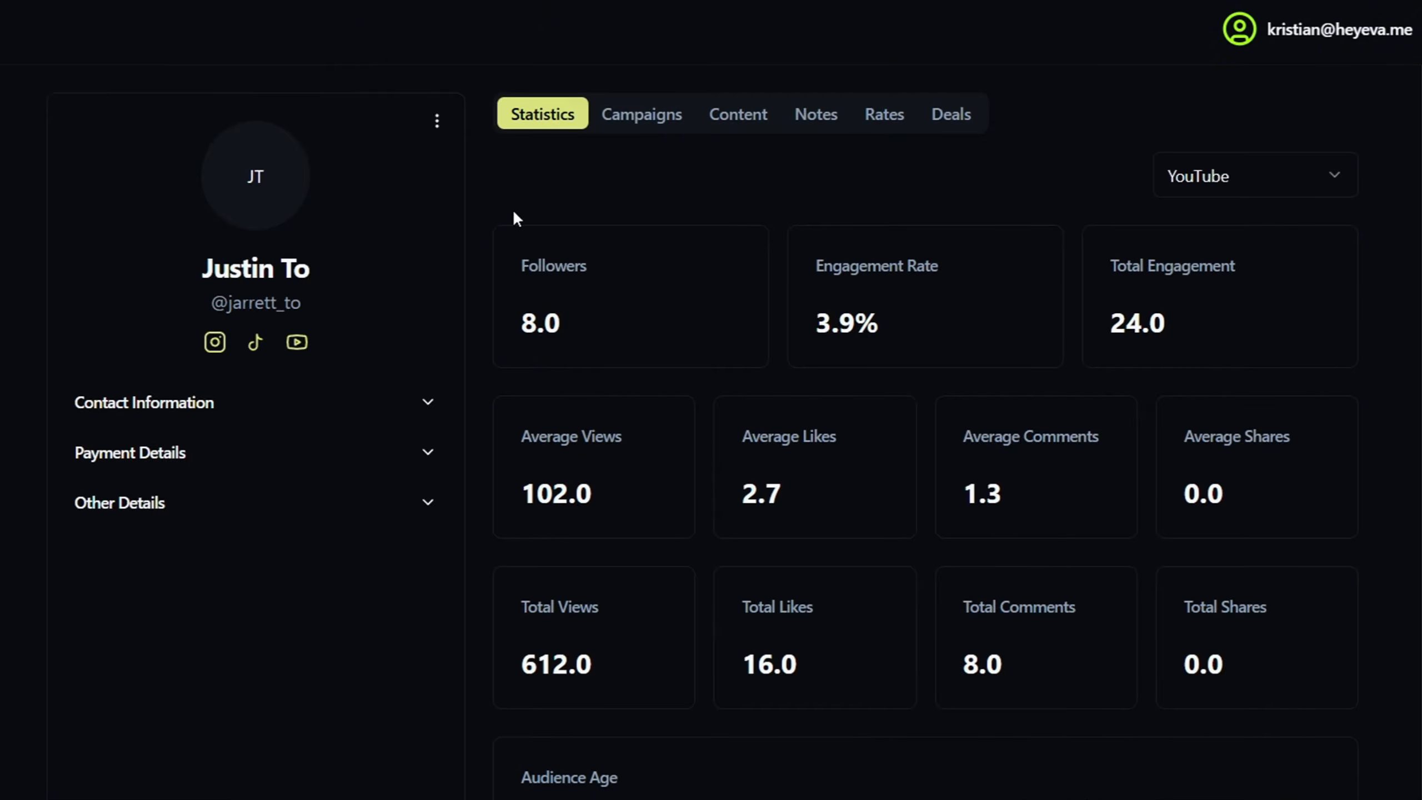
Step: Add the note "Out for travel July 15-25" to the influencer's Notes & Comments, and delete it again
{"action": "left_click", "coordinate": [823, 118]}
{"action": "left_click", "coordinate": [671, 271]}
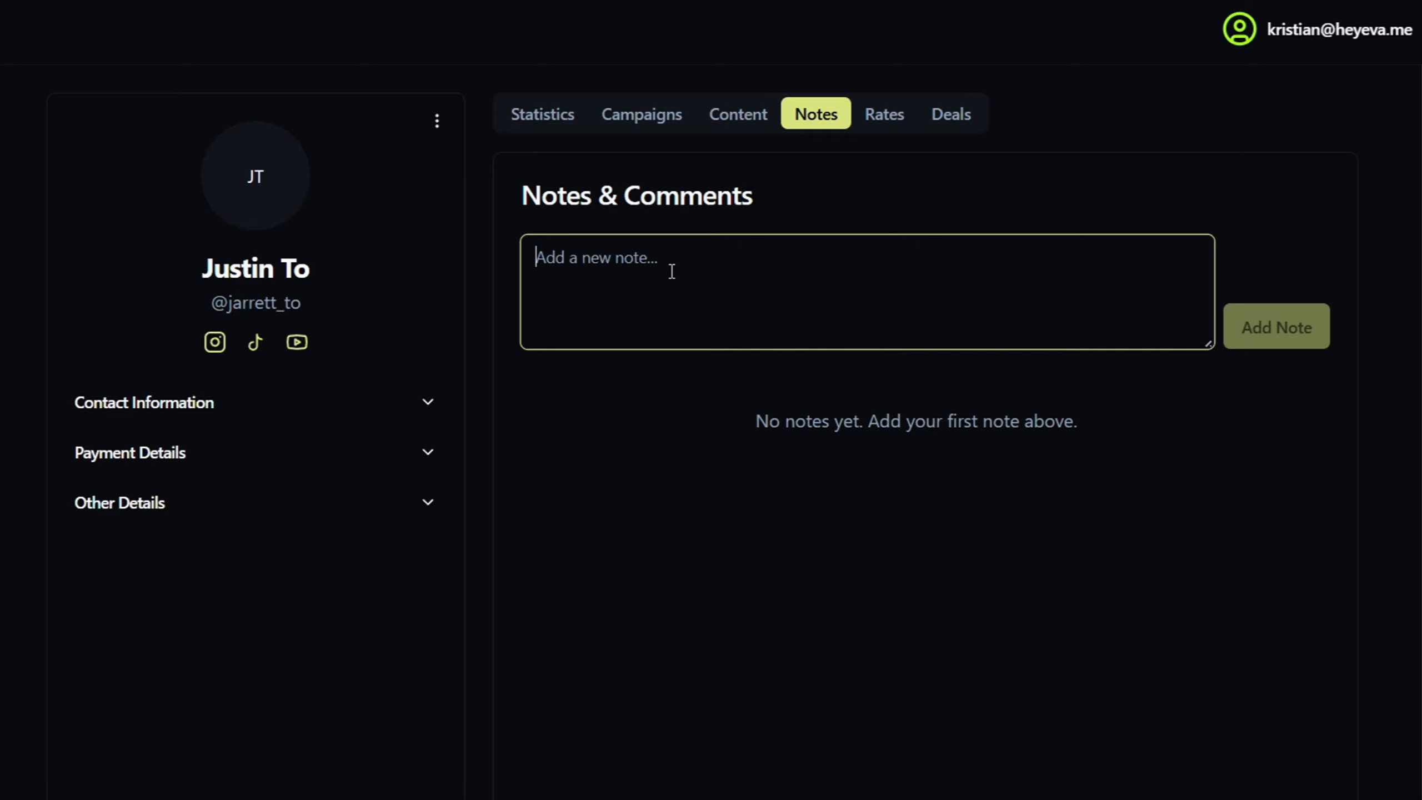
{"action": "type", "text": "Out d"}
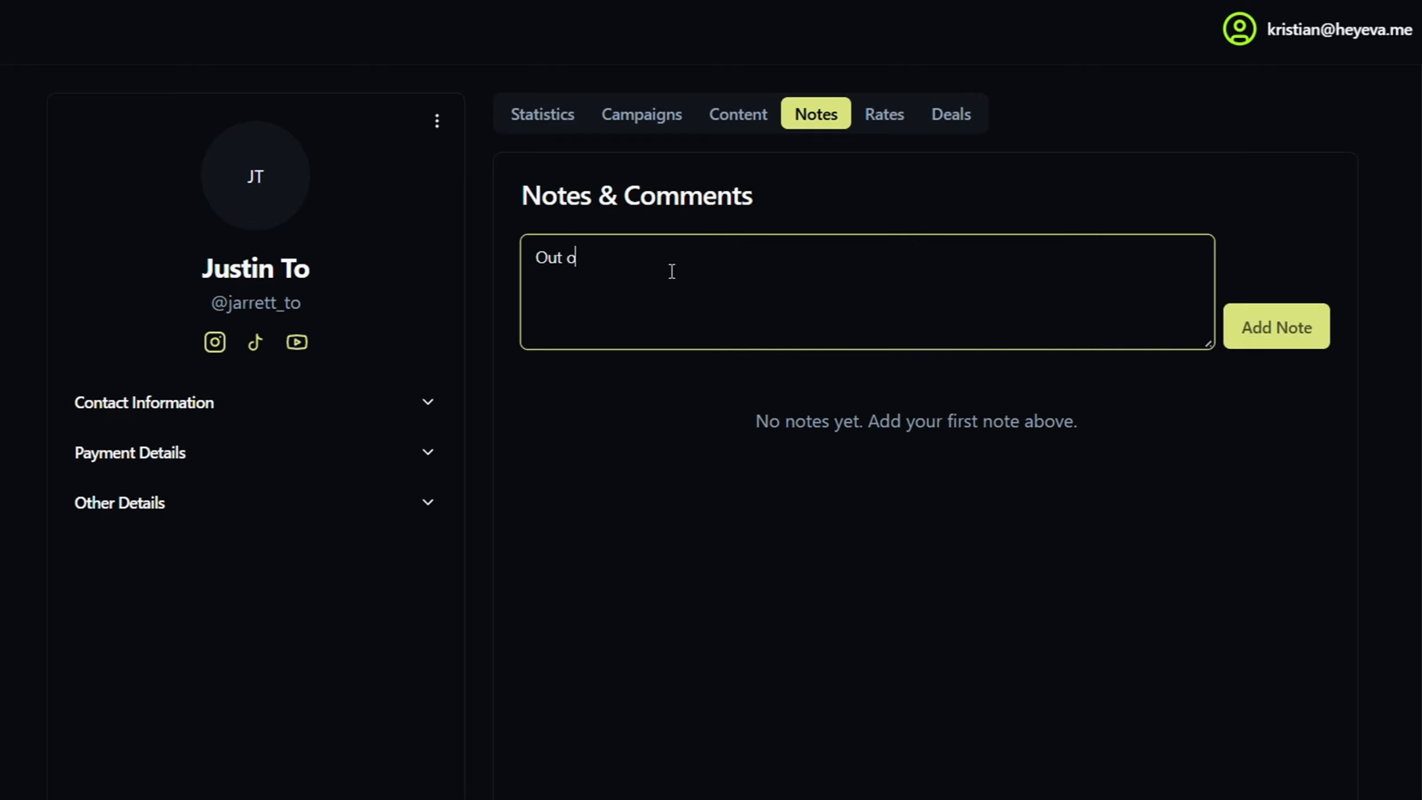
{"action": "key", "text": "BackSpace"}
{"action": "type", "text": "for travel July 15"}
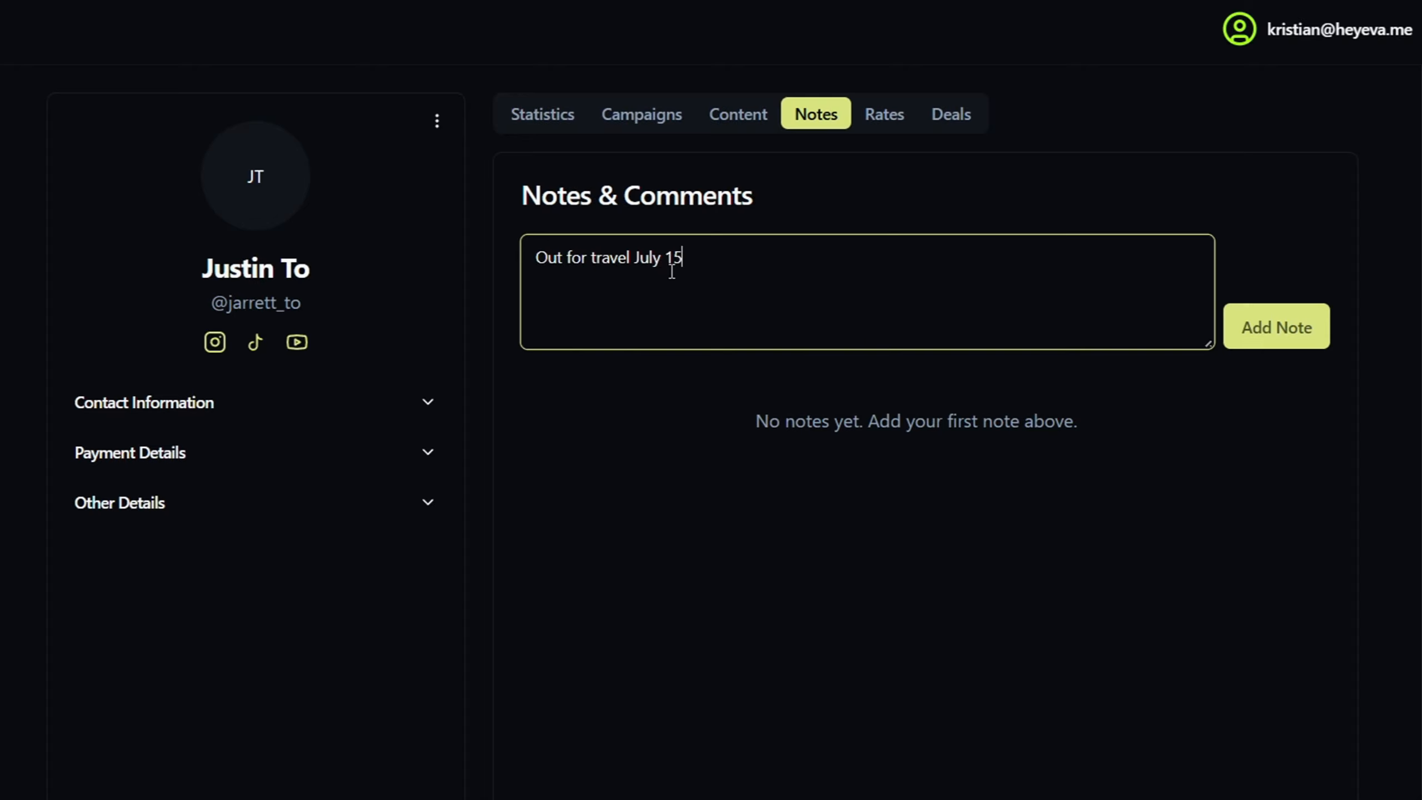
{"action": "type", "text": "-25"}
{"action": "left_click", "coordinate": [1299, 336]}
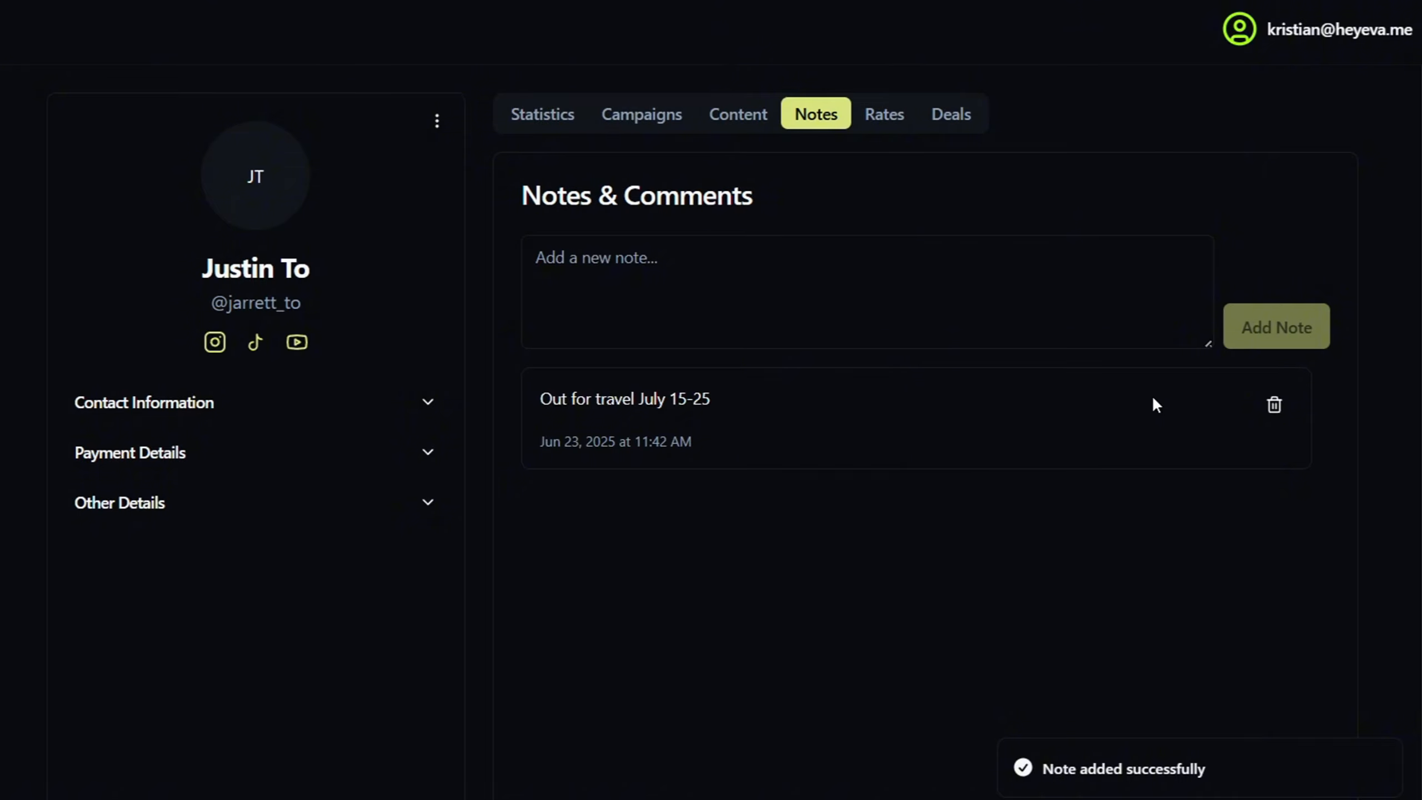
{"action": "left_click", "coordinate": [1274, 405]}
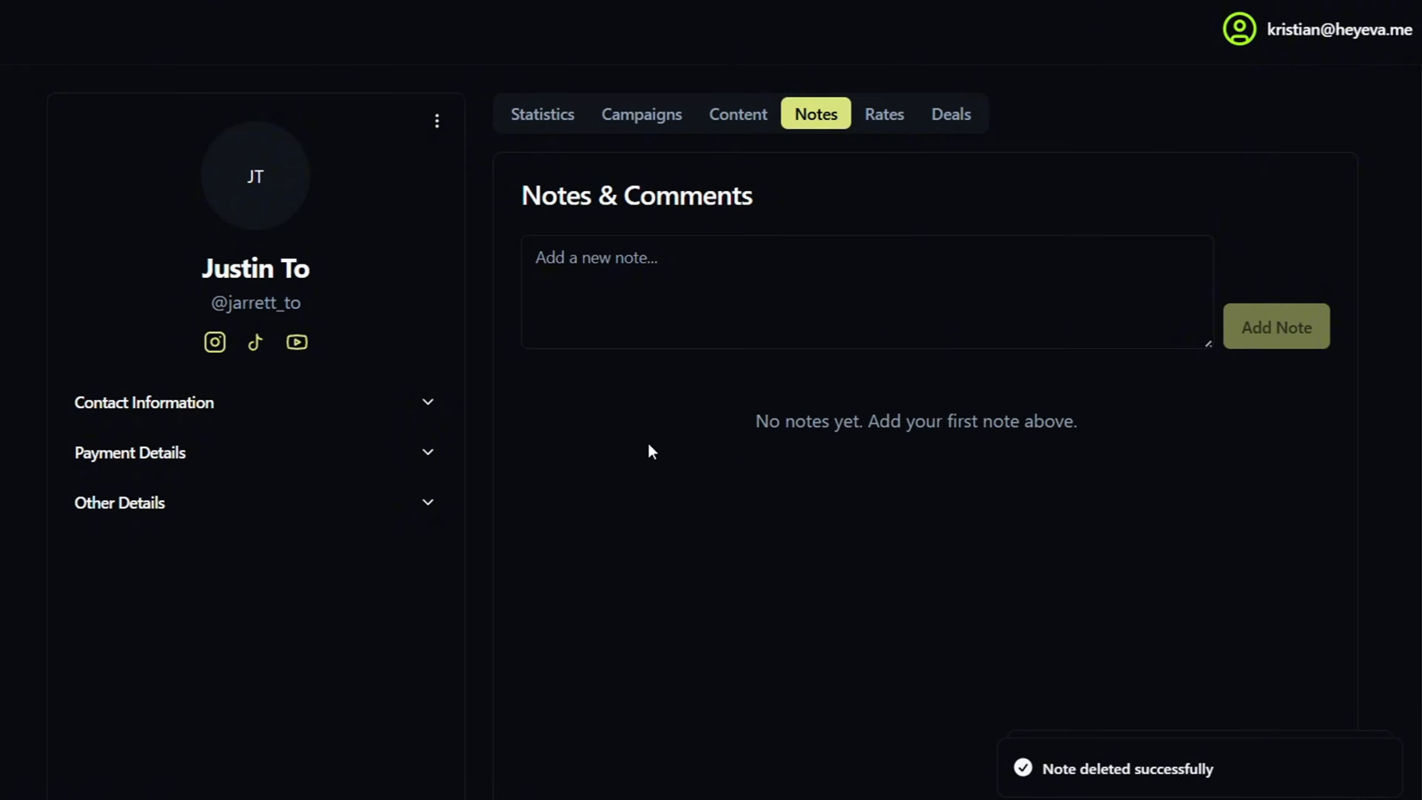
Step: Start a new rate for the influencer and name it "Cross-Post Basic Content Instagram and TikTok"
{"action": "left_click", "coordinate": [862, 124]}
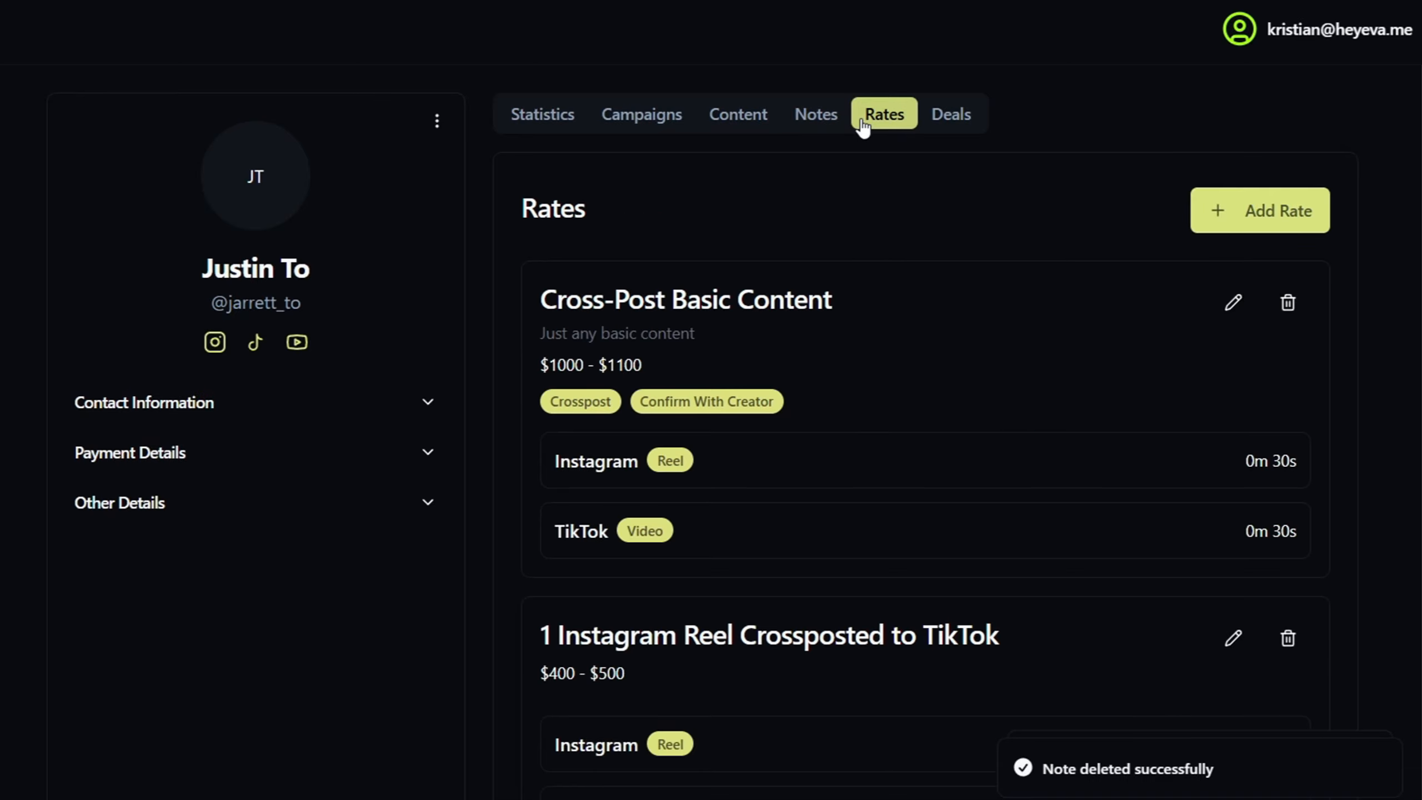
{"action": "scroll", "coordinate": [902, 199], "scroll_direction": "down", "scroll_amount": 2}
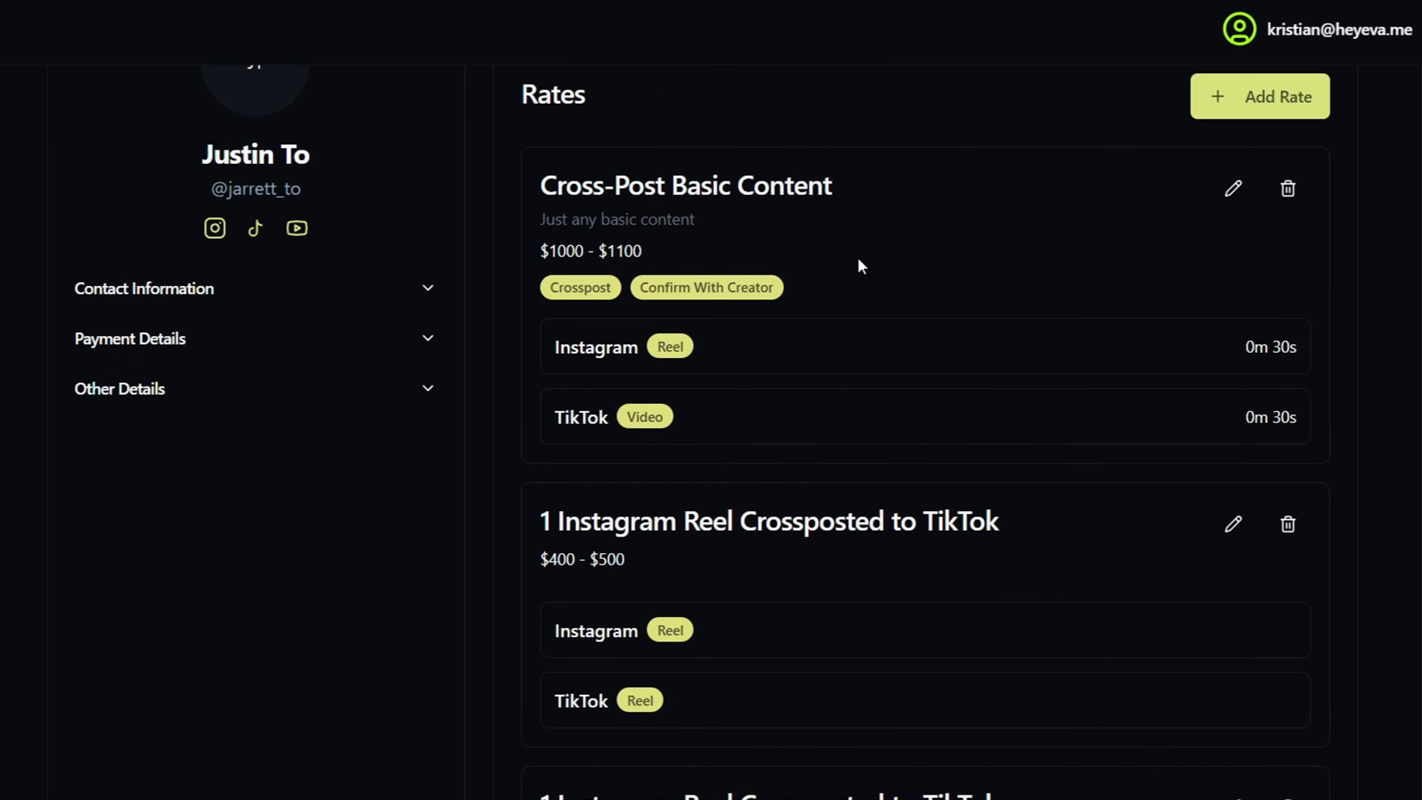
{"action": "scroll", "coordinate": [886, 253], "scroll_direction": "up", "scroll_amount": 2}
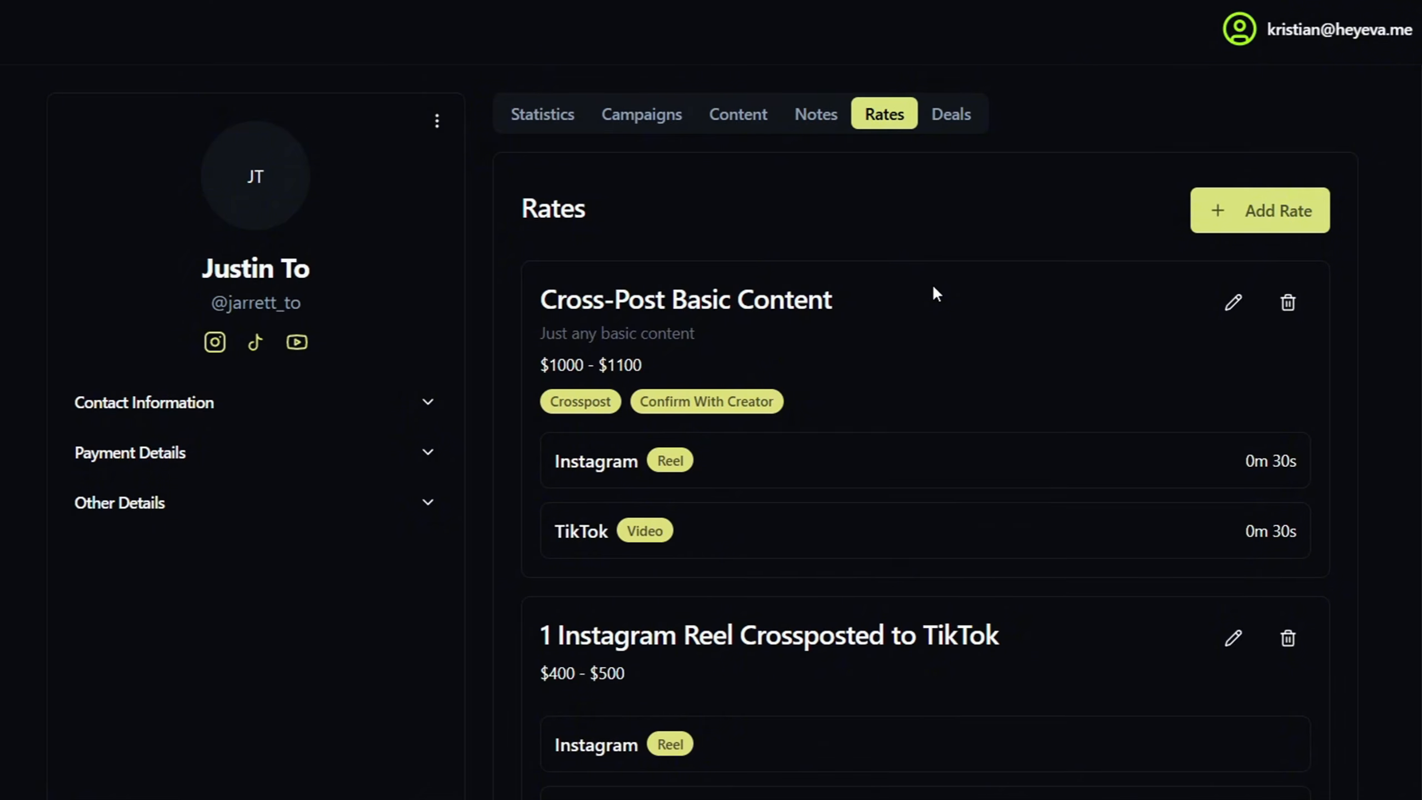
{"action": "left_click", "coordinate": [1260, 211]}
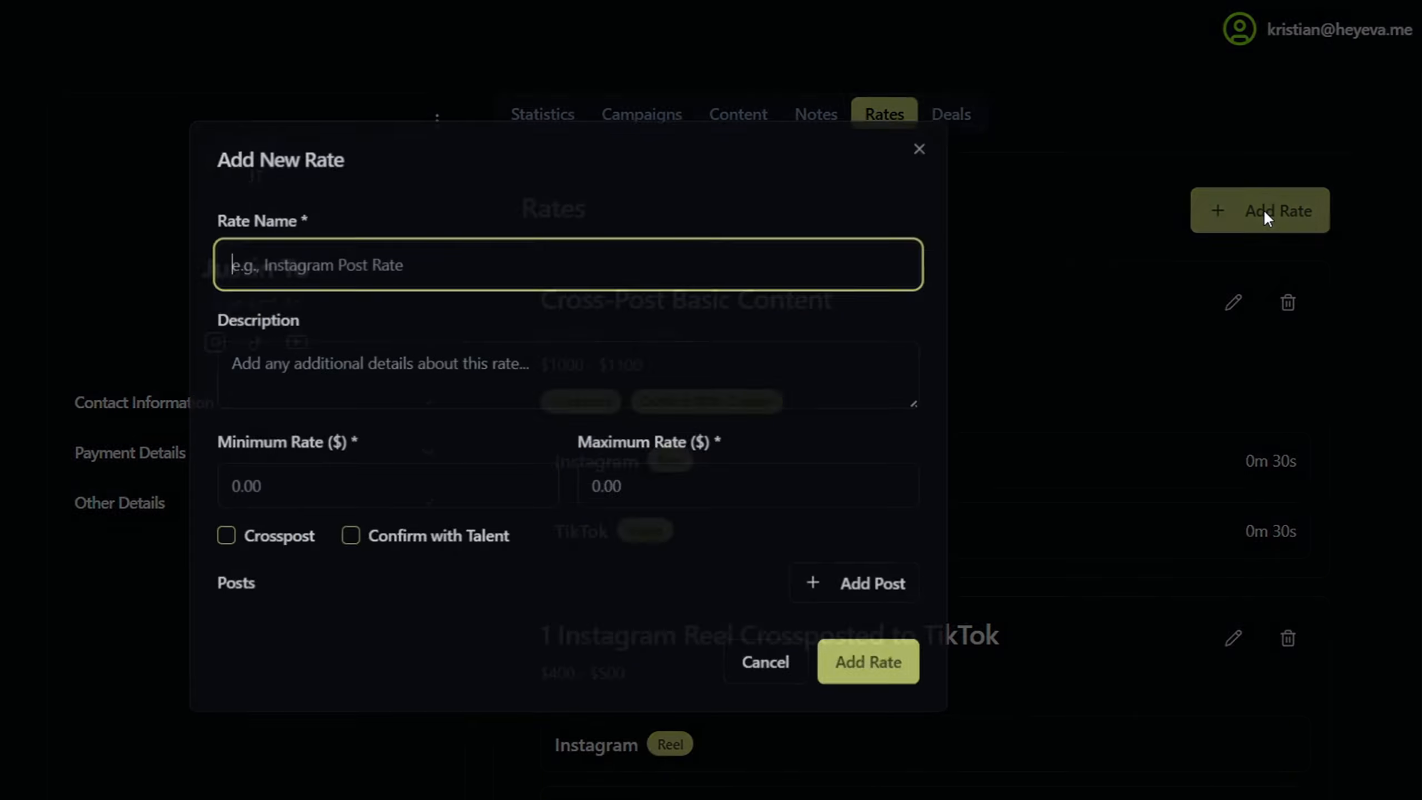
{"action": "left_click", "coordinate": [307, 274]}
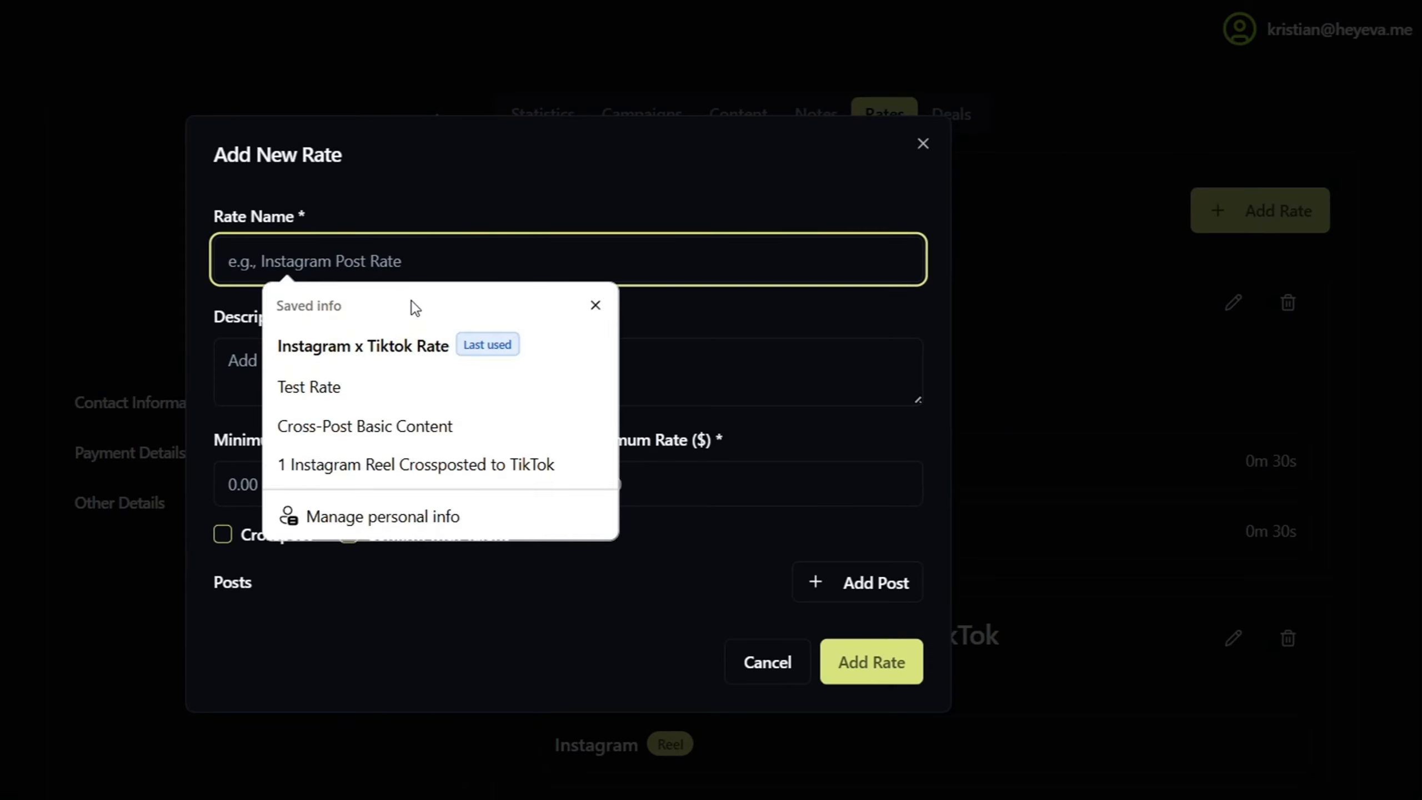
{"action": "type", "text": "Cross-Post Basic Content"}
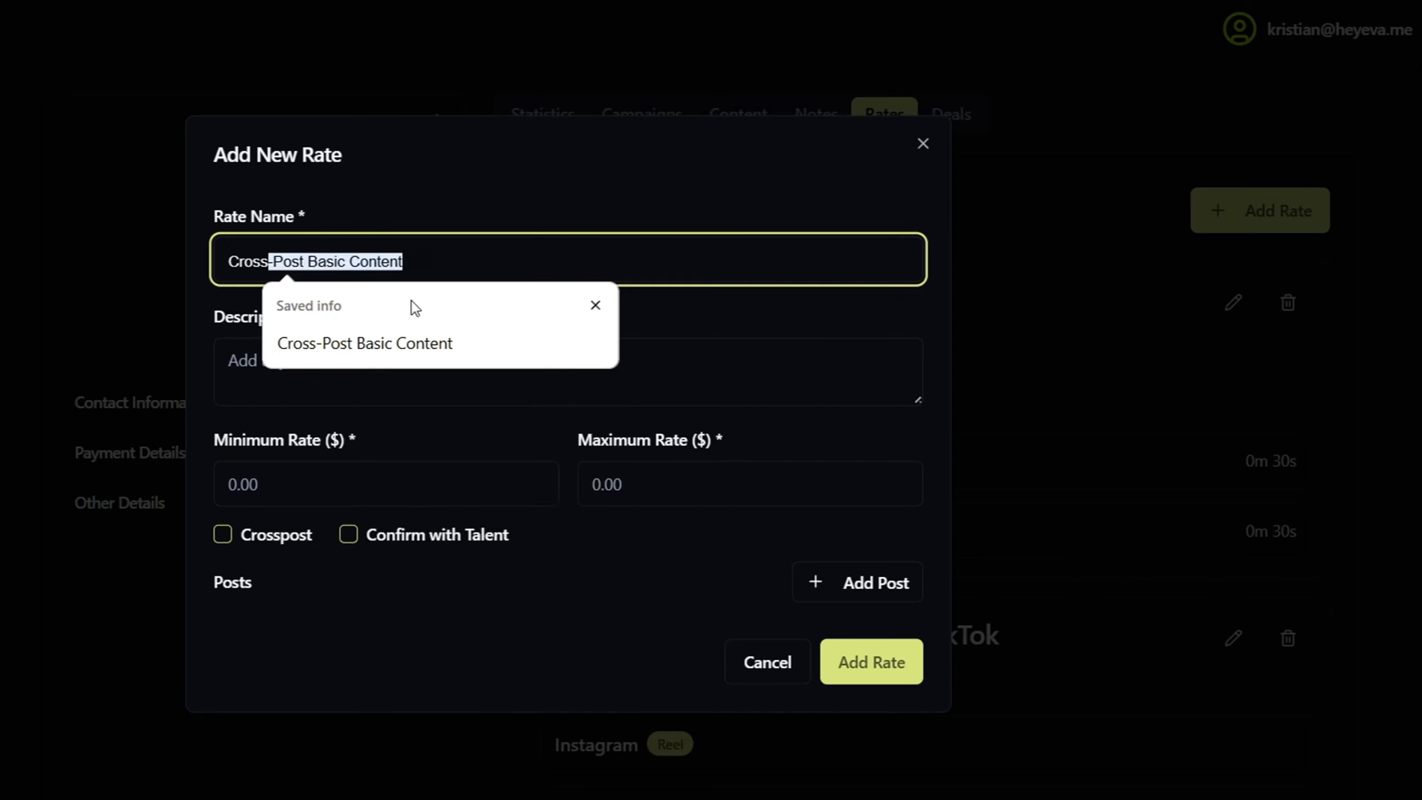
{"action": "key", "text": "Tab"}
{"action": "left_click", "coordinate": [431, 260]}
{"action": "type", "text": "I"}
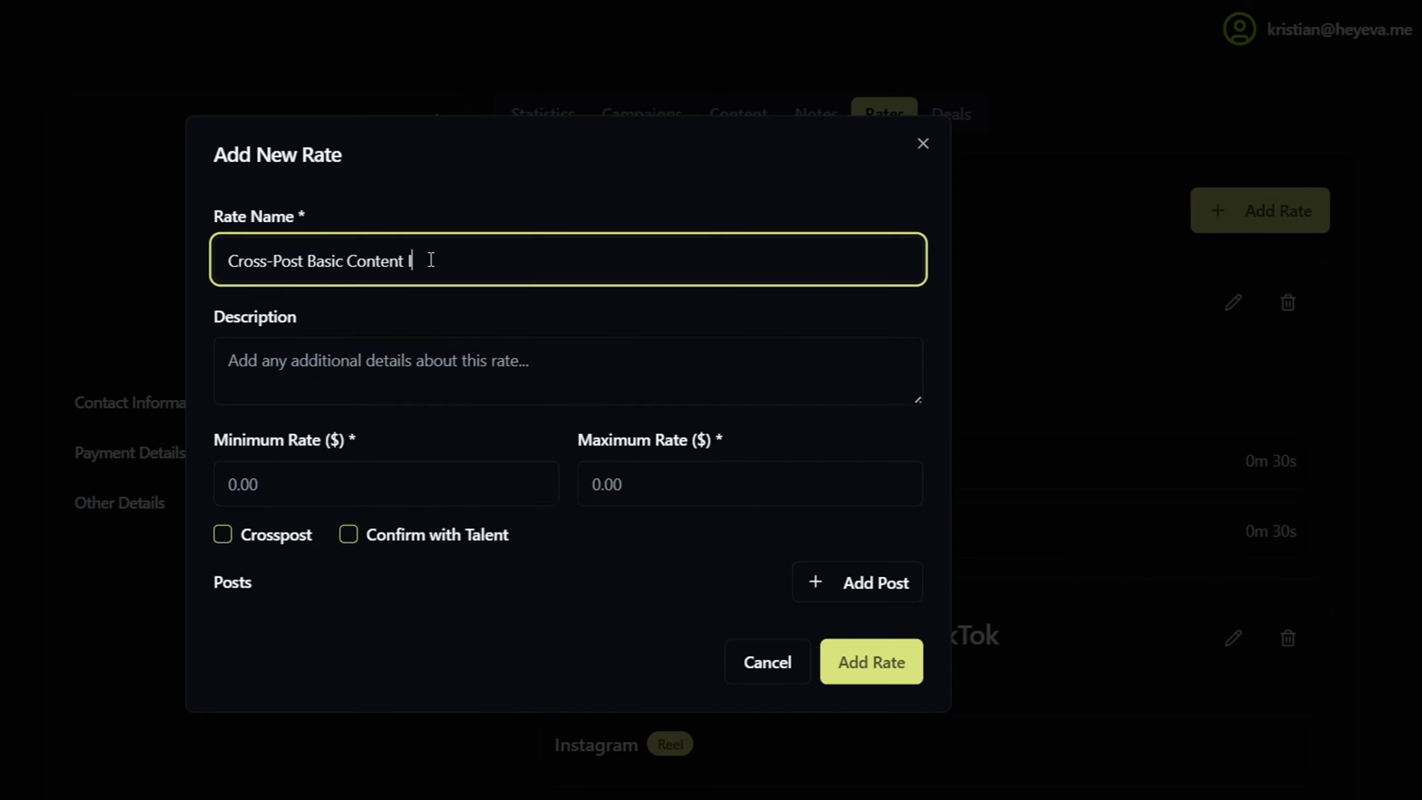
{"action": "type", "text": "nstagram and TikTok"}
Step: Give the rate the description "Cross-post rate for campaign that require 1 post to be cross-posted on Instagram and TikTok."
{"action": "left_click", "coordinate": [374, 362]}
{"action": "type", "text": "Cross-post rate for campaign that require 1 post to be cross-posted on Instagram and TikTokd"}
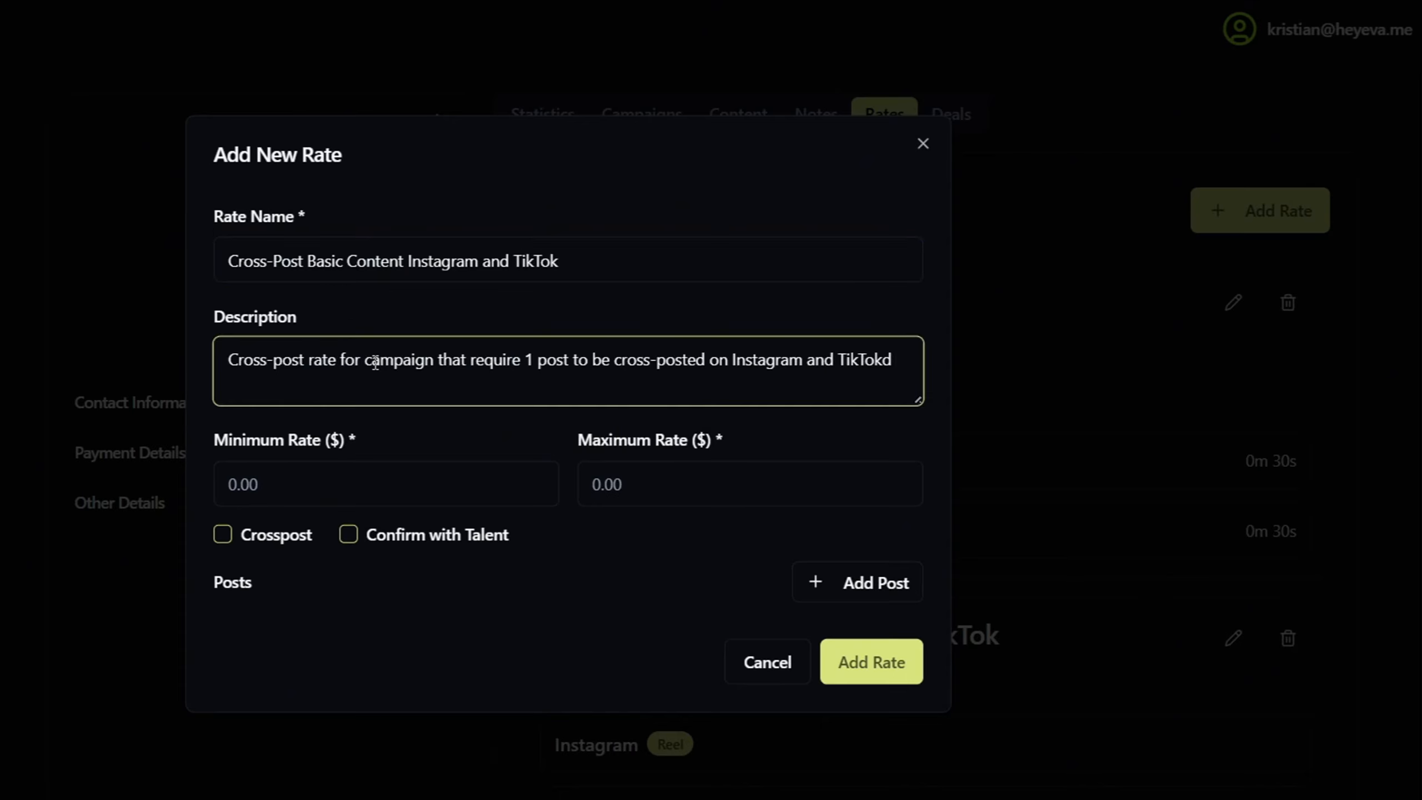
{"action": "key", "text": "BackSpace"}
{"action": "type", "text": "."}
Step: Set the new rate's minimum to $5000 and its maximum to $6000
{"action": "left_click", "coordinate": [241, 483]}
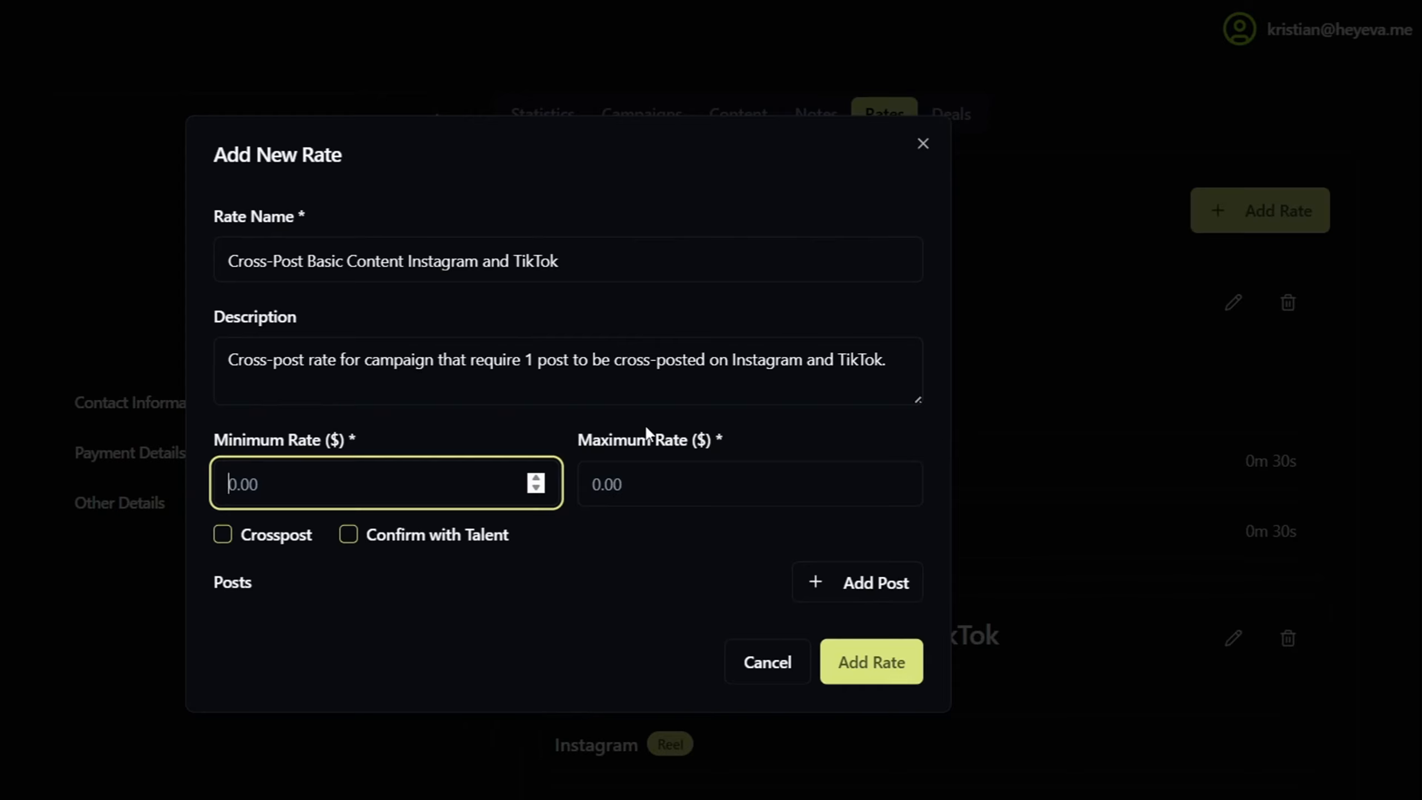
{"action": "type", "text": "5000"}
{"action": "left_click", "coordinate": [692, 477]}
{"action": "type", "text": "6000"}
{"action": "left_click", "coordinate": [753, 628]}
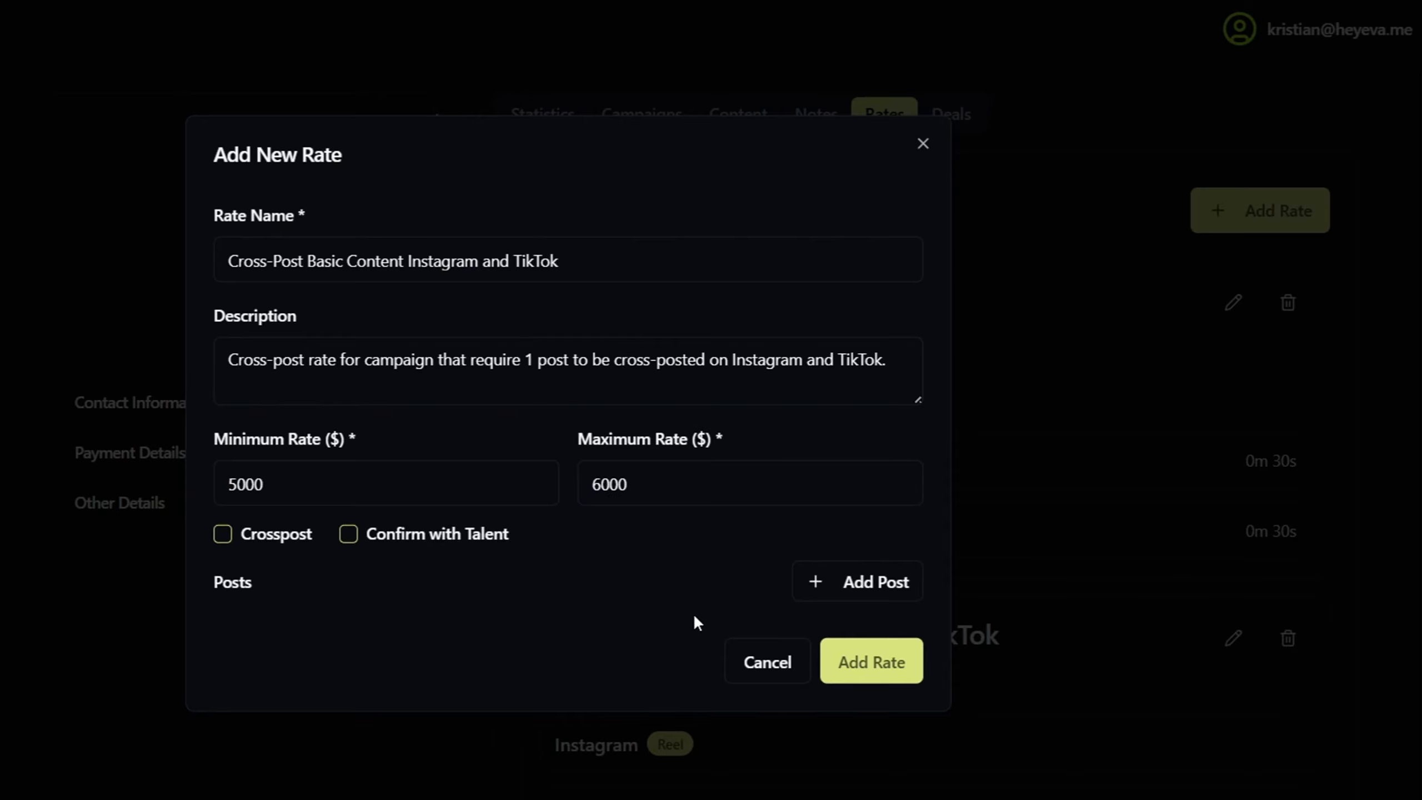
Step: Add a first post to the rate with Instagram as the platform and Reel as the post type
{"action": "left_click", "coordinate": [846, 591]}
{"action": "scroll", "coordinate": [645, 598], "scroll_direction": "down", "scroll_amount": 3}
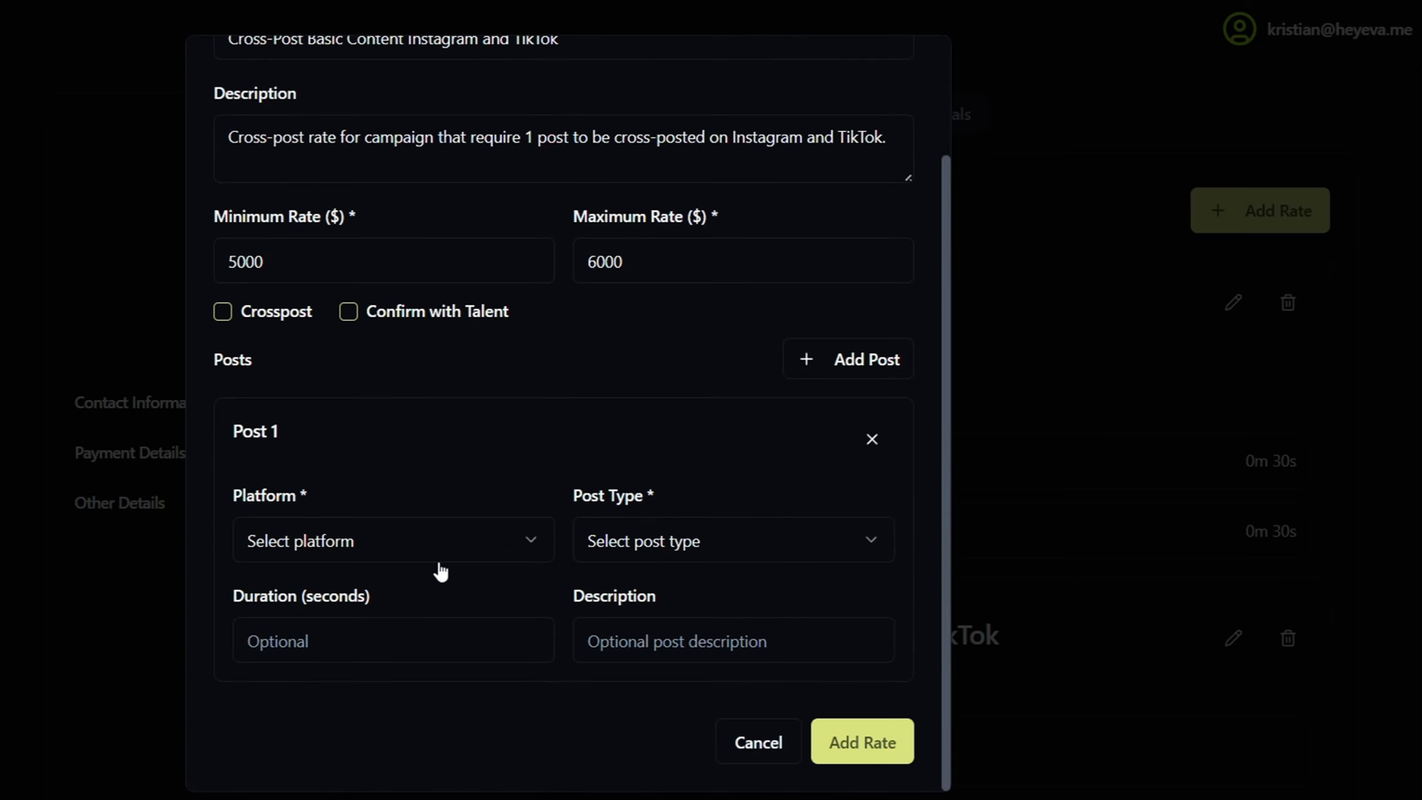
{"action": "scroll", "coordinate": [413, 553], "scroll_direction": "up", "scroll_amount": 3}
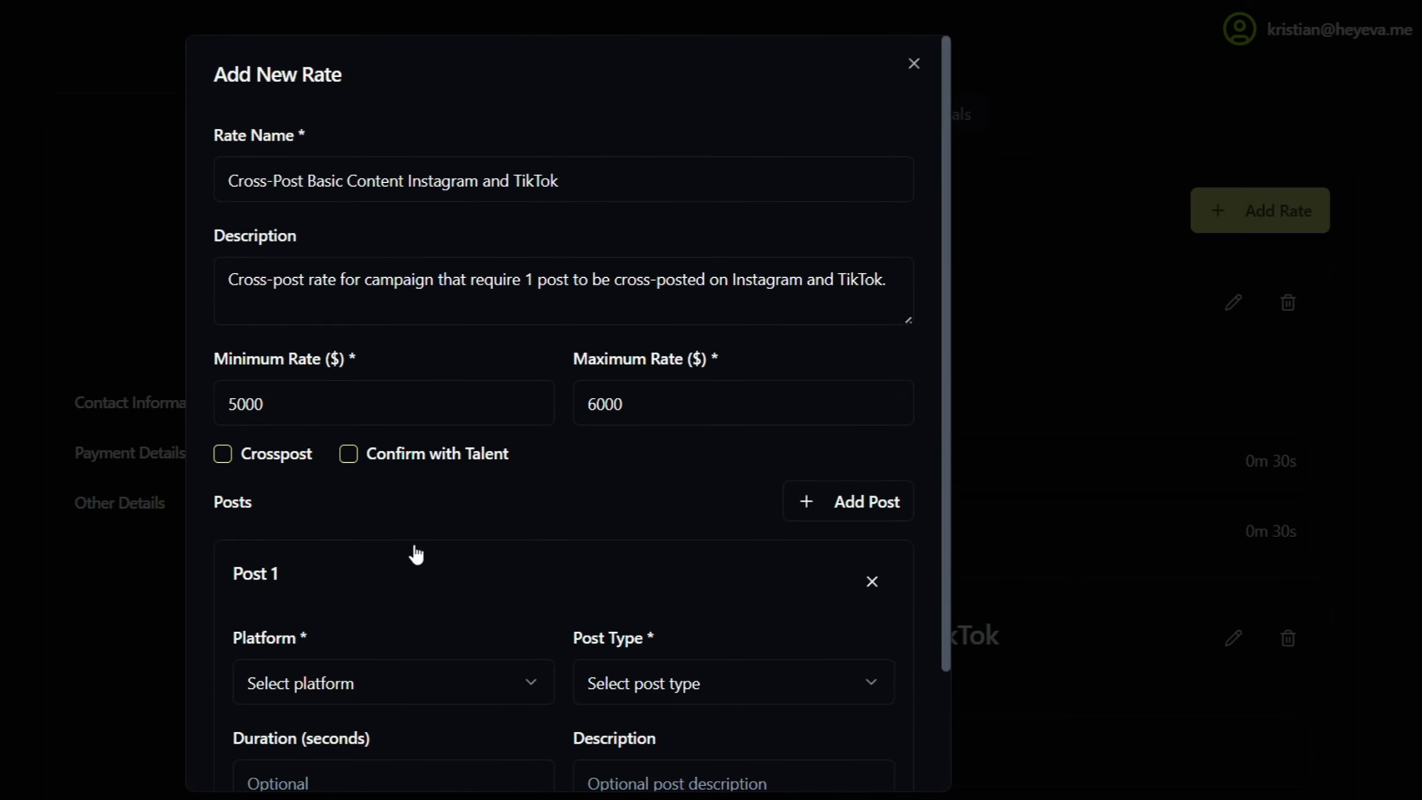
{"action": "scroll", "coordinate": [414, 553], "scroll_direction": "down", "scroll_amount": 3}
{"action": "scroll", "coordinate": [392, 552], "scroll_direction": "up", "scroll_amount": 3}
{"action": "scroll", "coordinate": [373, 558], "scroll_direction": "down", "scroll_amount": 1}
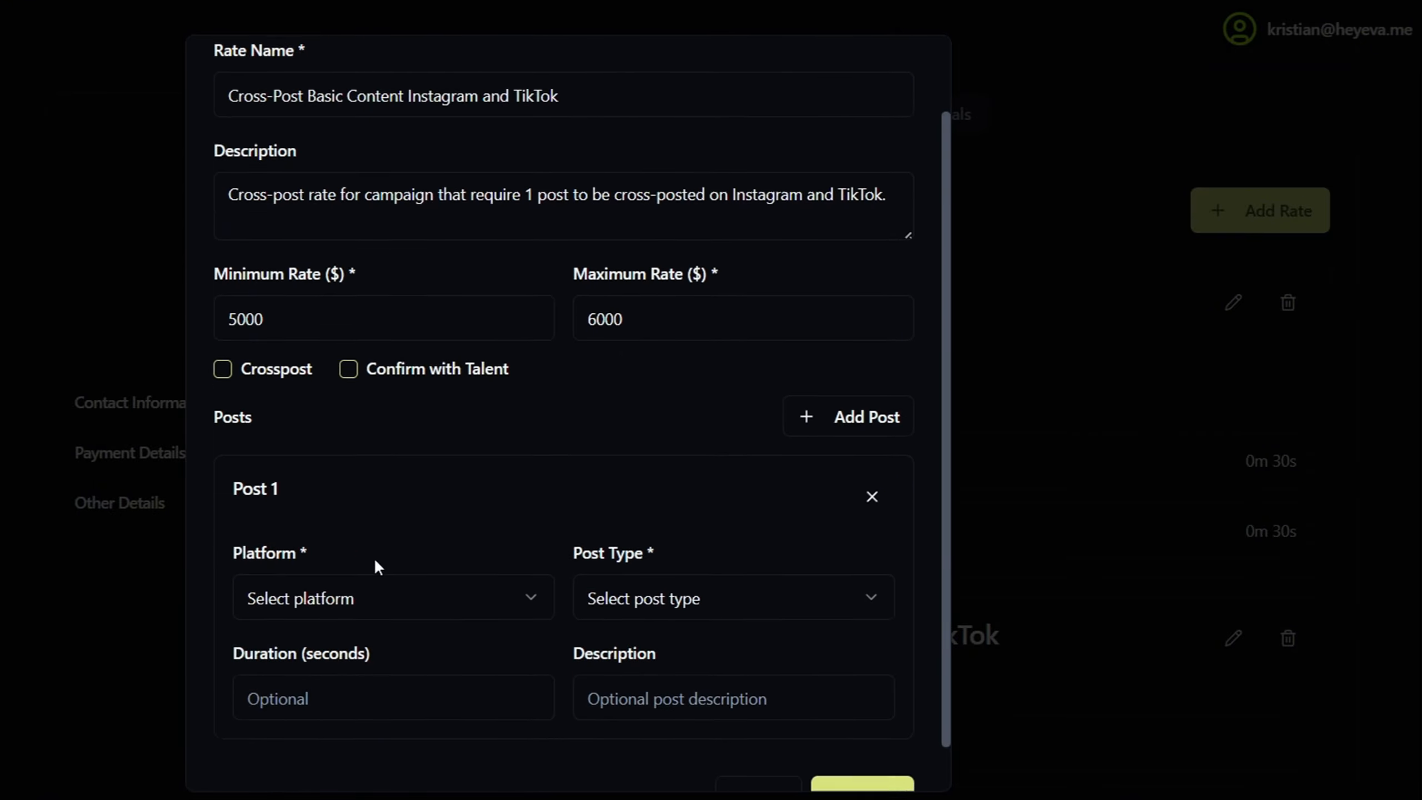
{"action": "scroll", "coordinate": [373, 557], "scroll_direction": "up", "scroll_amount": 1}
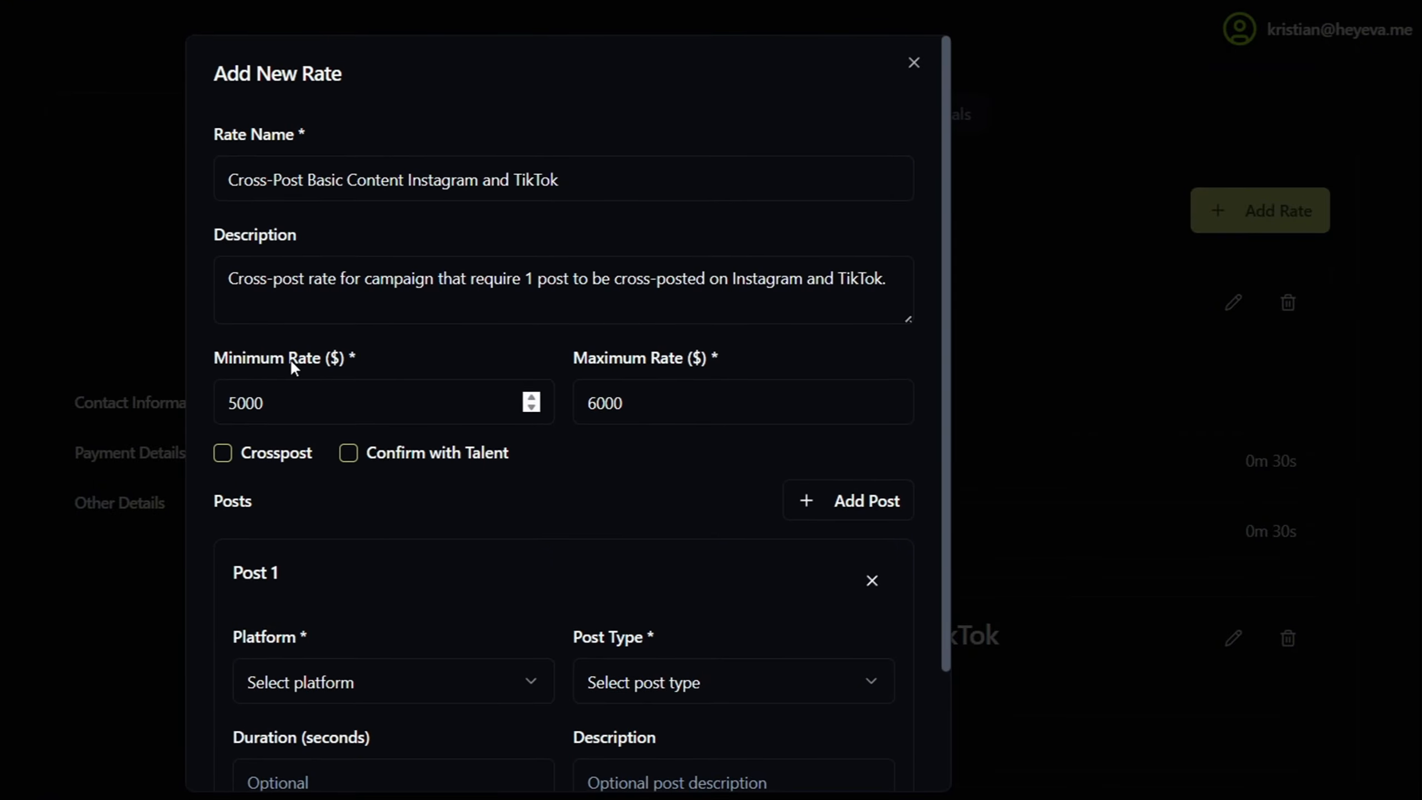
{"action": "scroll", "coordinate": [394, 575], "scroll_direction": "down", "scroll_amount": 3}
{"action": "left_click", "coordinate": [394, 575]}
{"action": "left_click", "coordinate": [351, 637]}
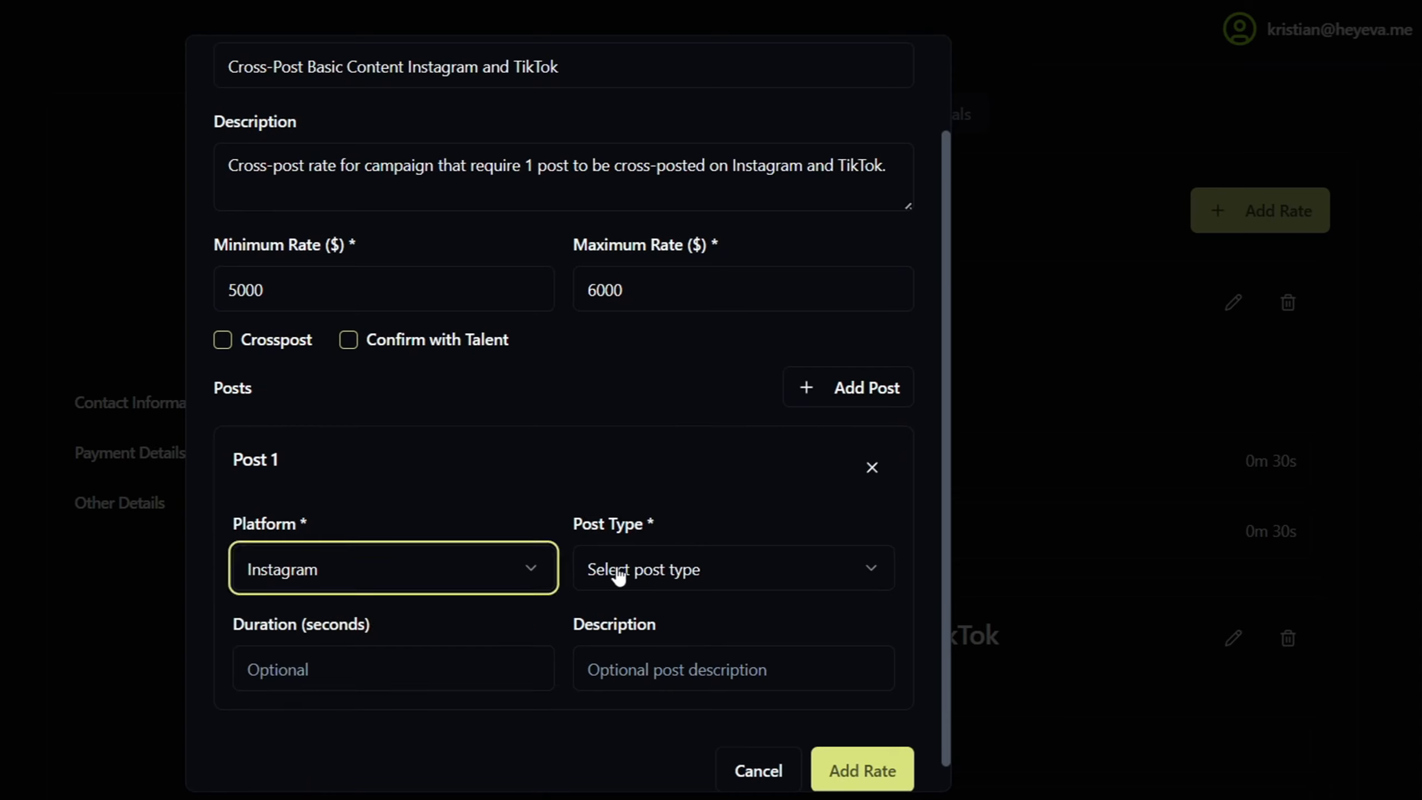
{"action": "left_click", "coordinate": [613, 574]}
{"action": "left_click", "coordinate": [652, 688]}
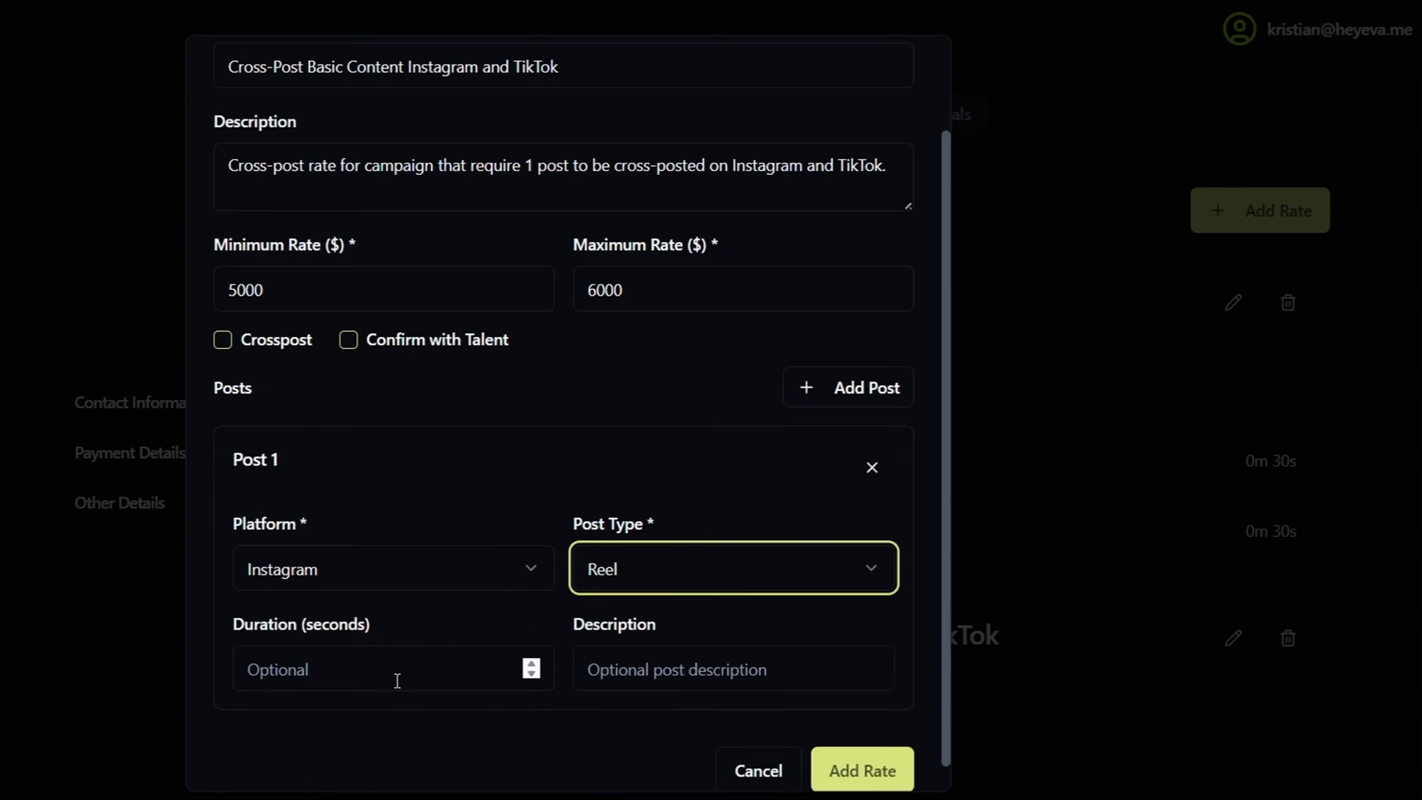
Step: Set the Instagram Reel post's duration to 30 seconds and leave its description empty
{"action": "left_click", "coordinate": [416, 654]}
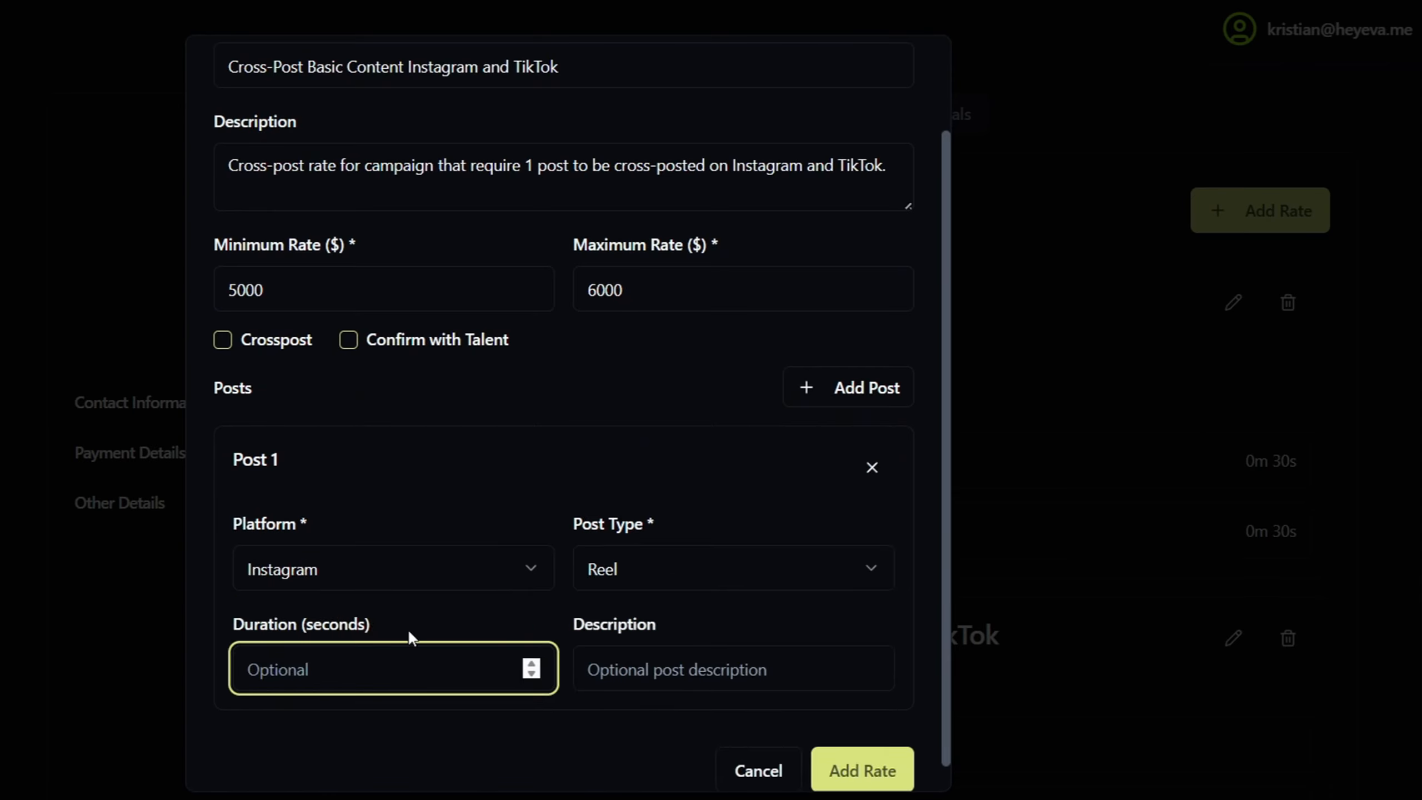
{"action": "type", "text": "30"}
{"action": "left_click", "coordinate": [660, 668]}
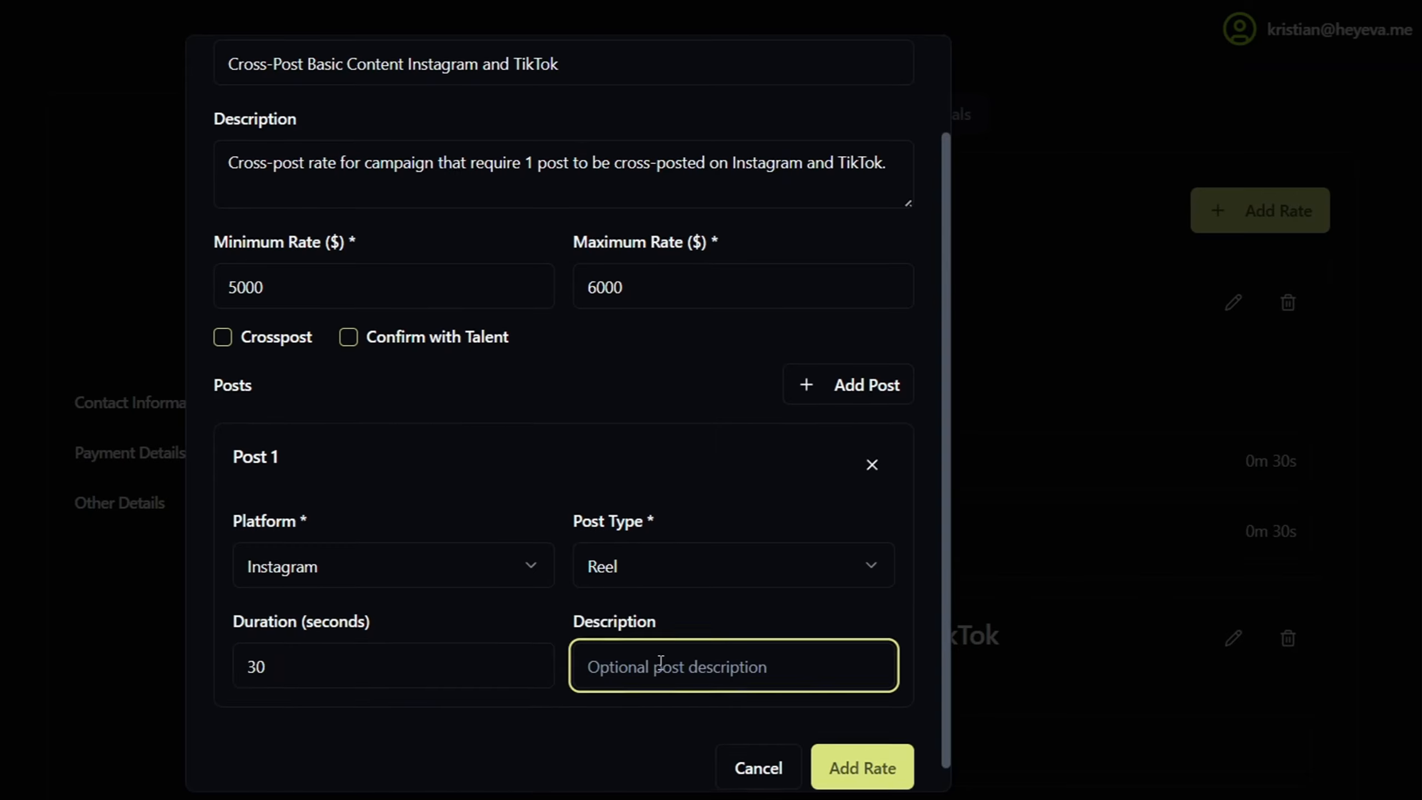
Step: Add a second post to the rate with platform TikTok, post type Video and a duration of 30 seconds
{"action": "scroll", "coordinate": [661, 663], "scroll_direction": "down", "scroll_amount": 1}
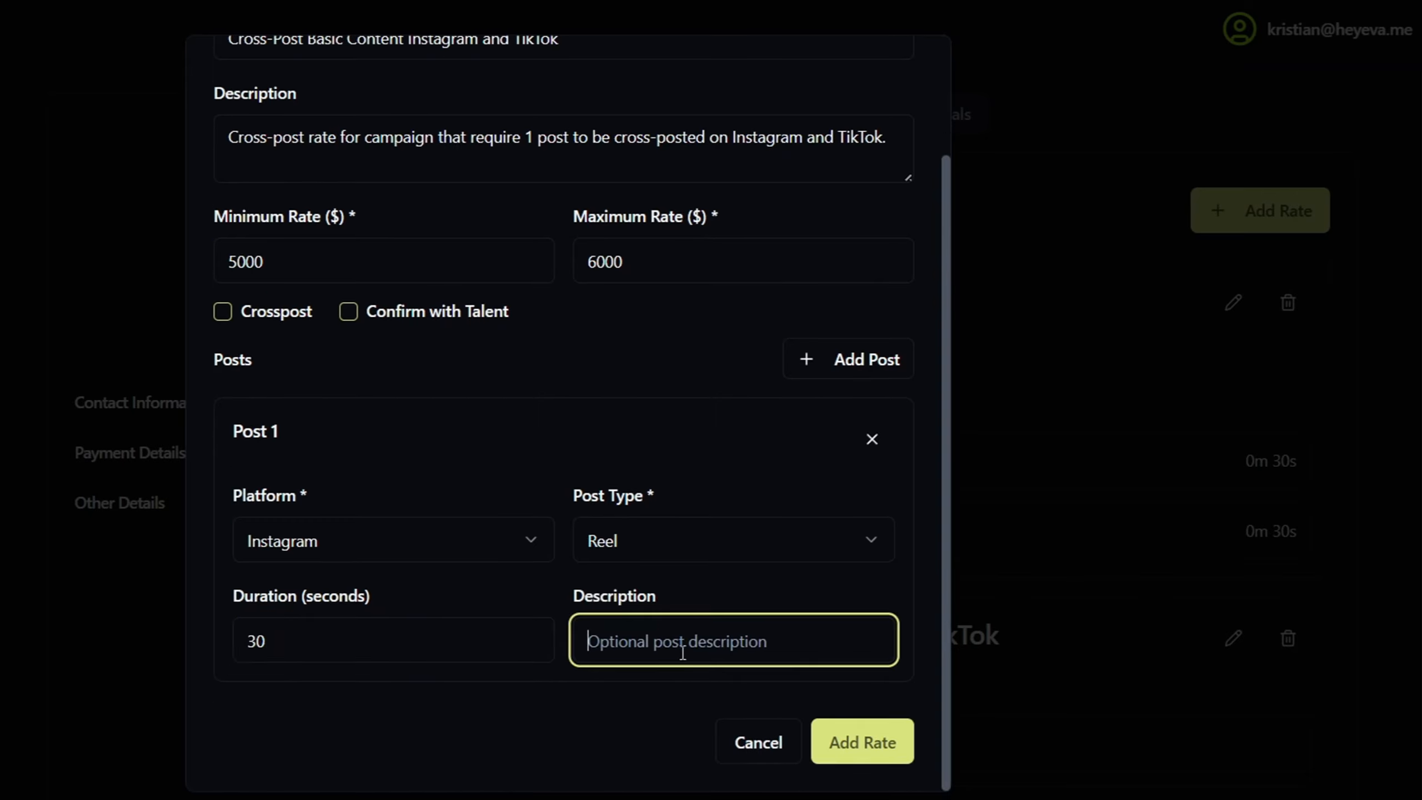
{"action": "left_click", "coordinate": [876, 372]}
{"action": "scroll", "coordinate": [593, 527], "scroll_direction": "down", "scroll_amount": 5}
{"action": "left_click", "coordinate": [394, 537]}
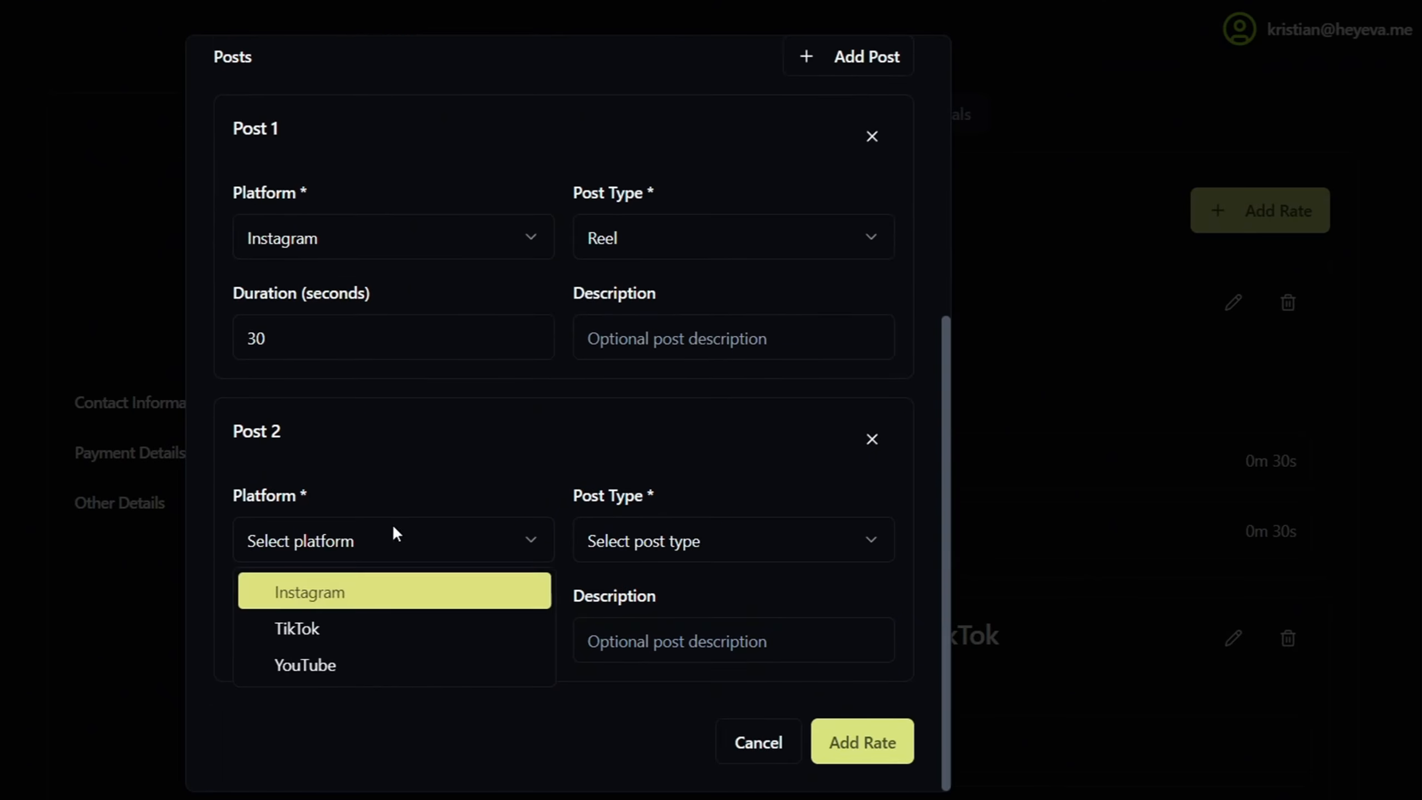
{"action": "left_click", "coordinate": [326, 640]}
Step: Enable the Crosspost and Confirm with Talent options for the new rate
{"action": "scroll", "coordinate": [484, 412], "scroll_direction": "up", "scroll_amount": 10}
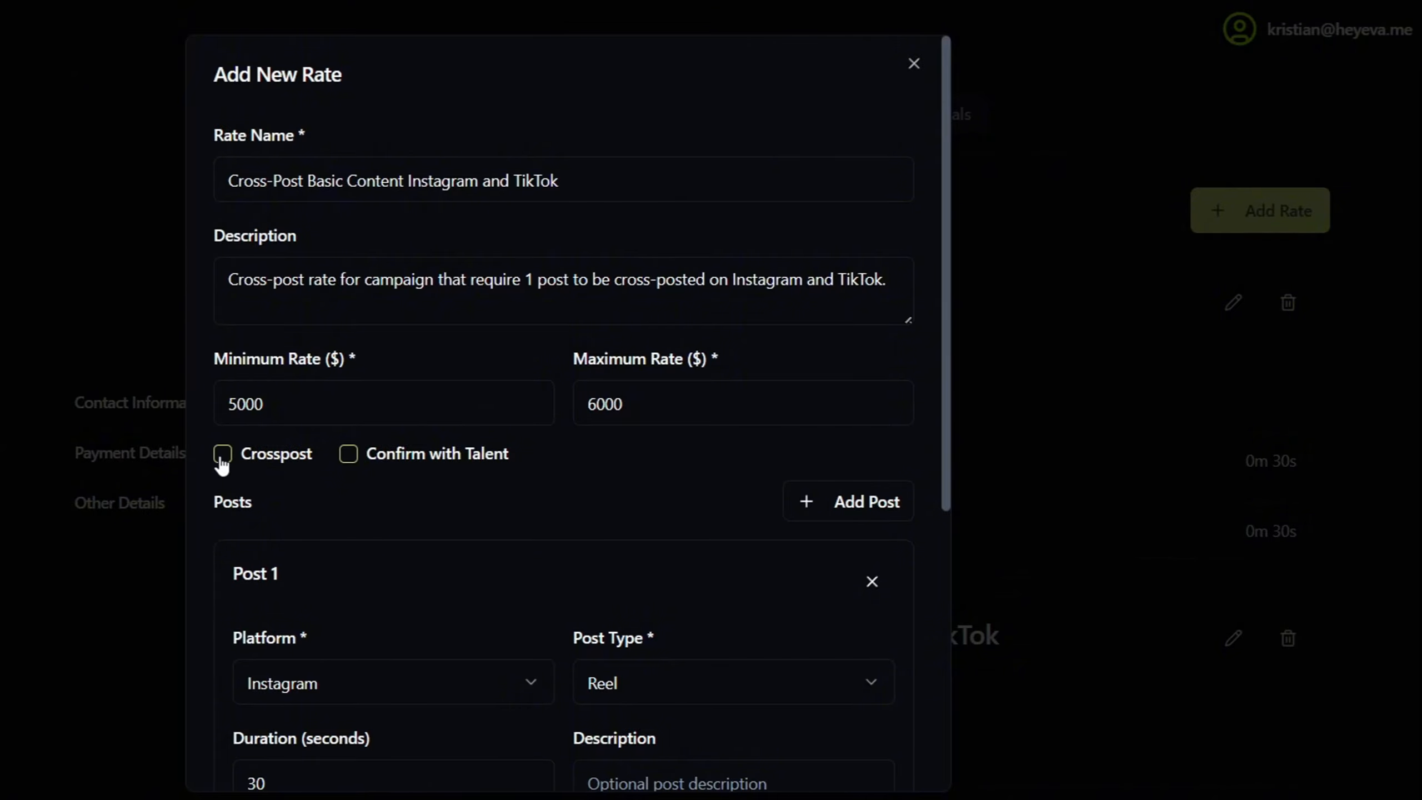
{"action": "scroll", "coordinate": [222, 465], "scroll_direction": "down", "scroll_amount": 5}
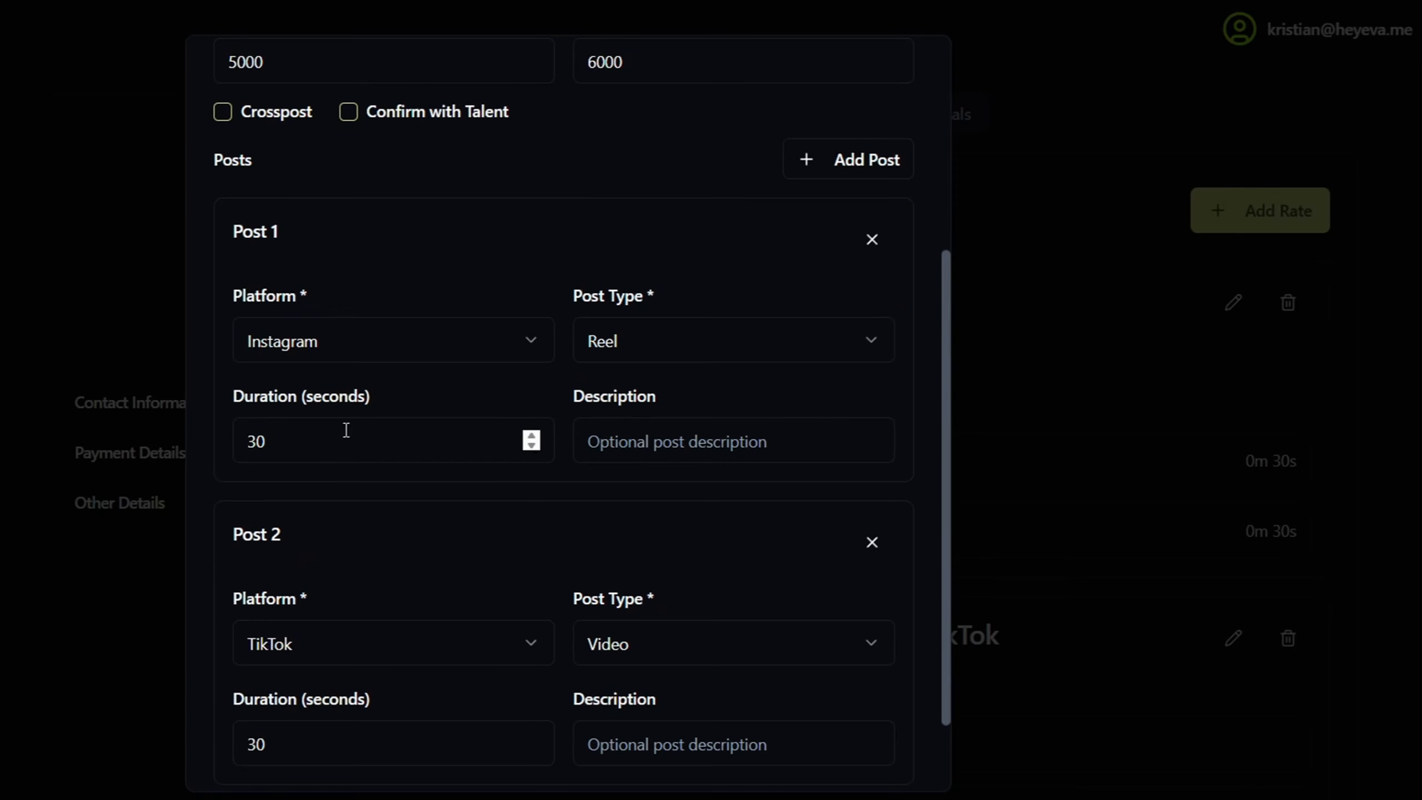
{"action": "scroll", "coordinate": [344, 426], "scroll_direction": "up", "scroll_amount": 1}
{"action": "scroll", "coordinate": [346, 414], "scroll_direction": "up", "scroll_amount": 3}
{"action": "scroll", "coordinate": [306, 373], "scroll_direction": "down", "scroll_amount": 2}
{"action": "scroll", "coordinate": [336, 358], "scroll_direction": "up", "scroll_amount": 2}
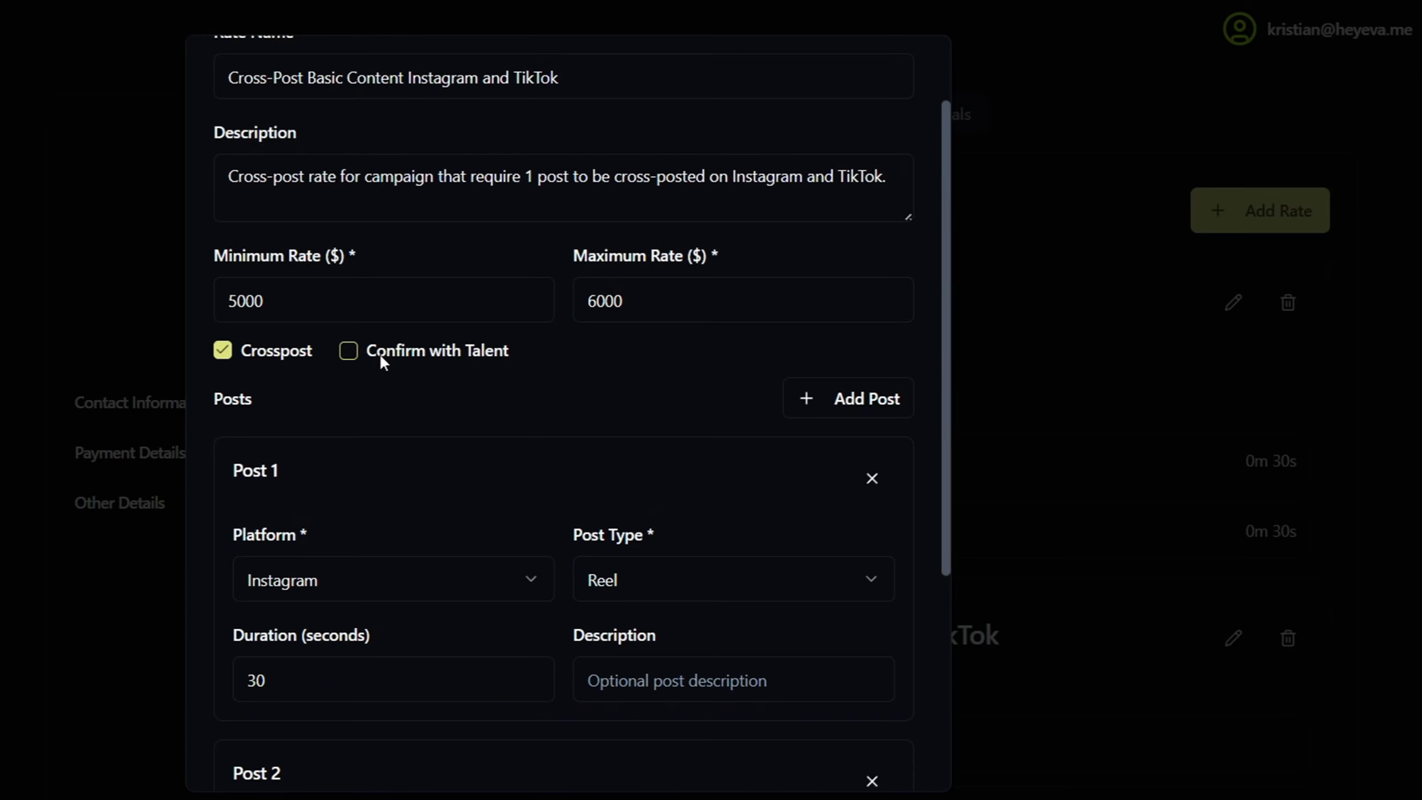
{"action": "scroll", "coordinate": [392, 387], "scroll_direction": "up", "scroll_amount": 2}
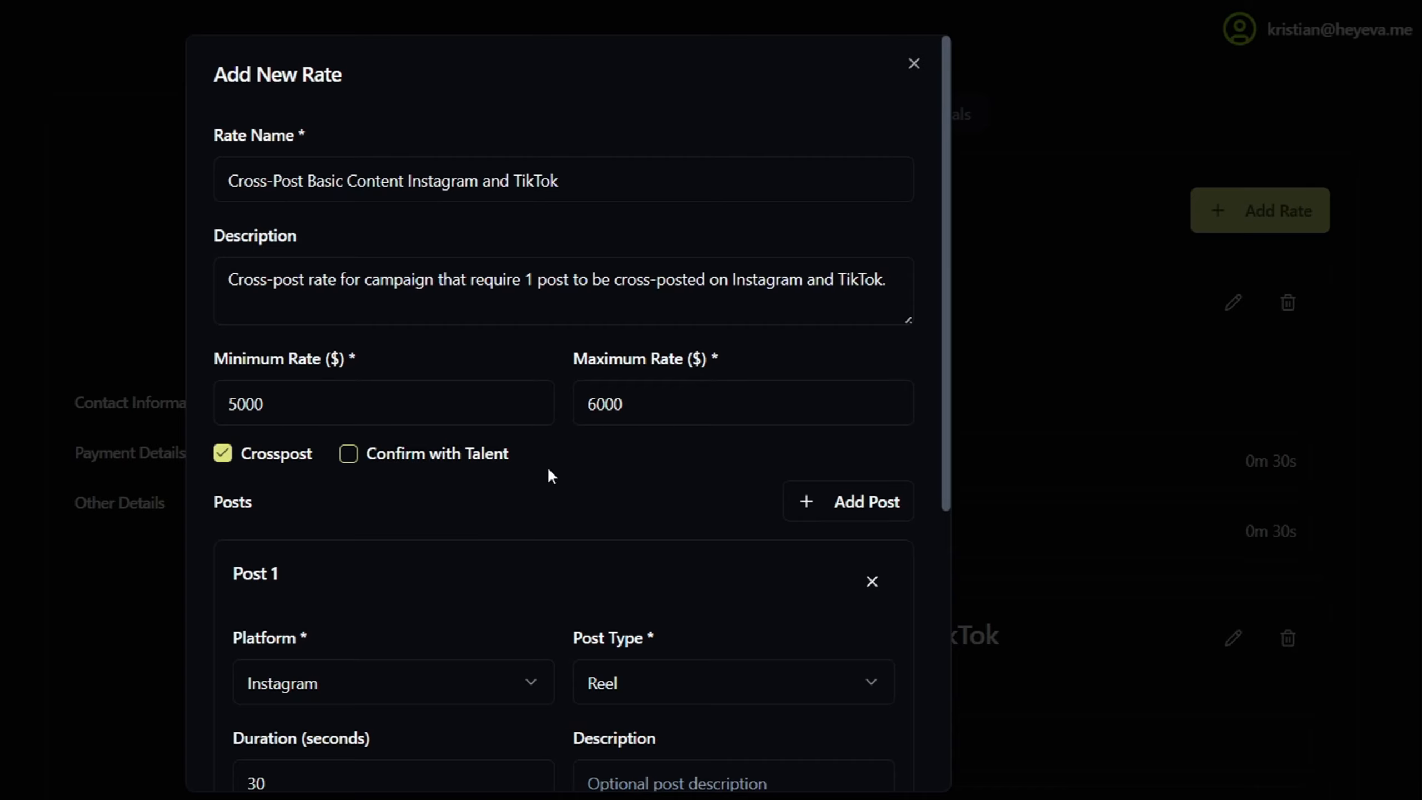
{"action": "left_click", "coordinate": [361, 458]}
Step: Check the new rate's details and its Instagram and TikTok posts, and save the rate
{"action": "scroll", "coordinate": [576, 451], "scroll_direction": "down", "scroll_amount": 4}
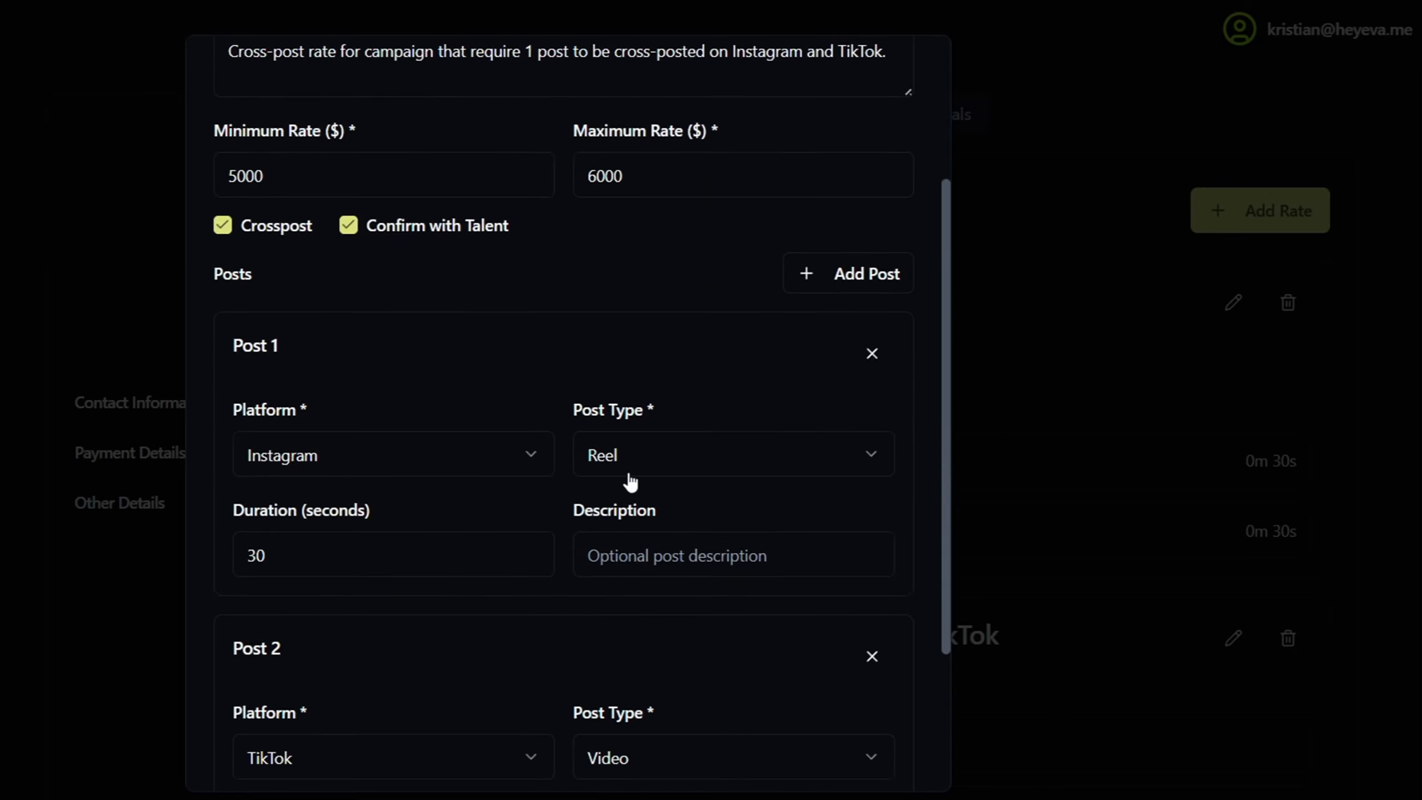
{"action": "scroll", "coordinate": [629, 482], "scroll_direction": "up", "scroll_amount": 4}
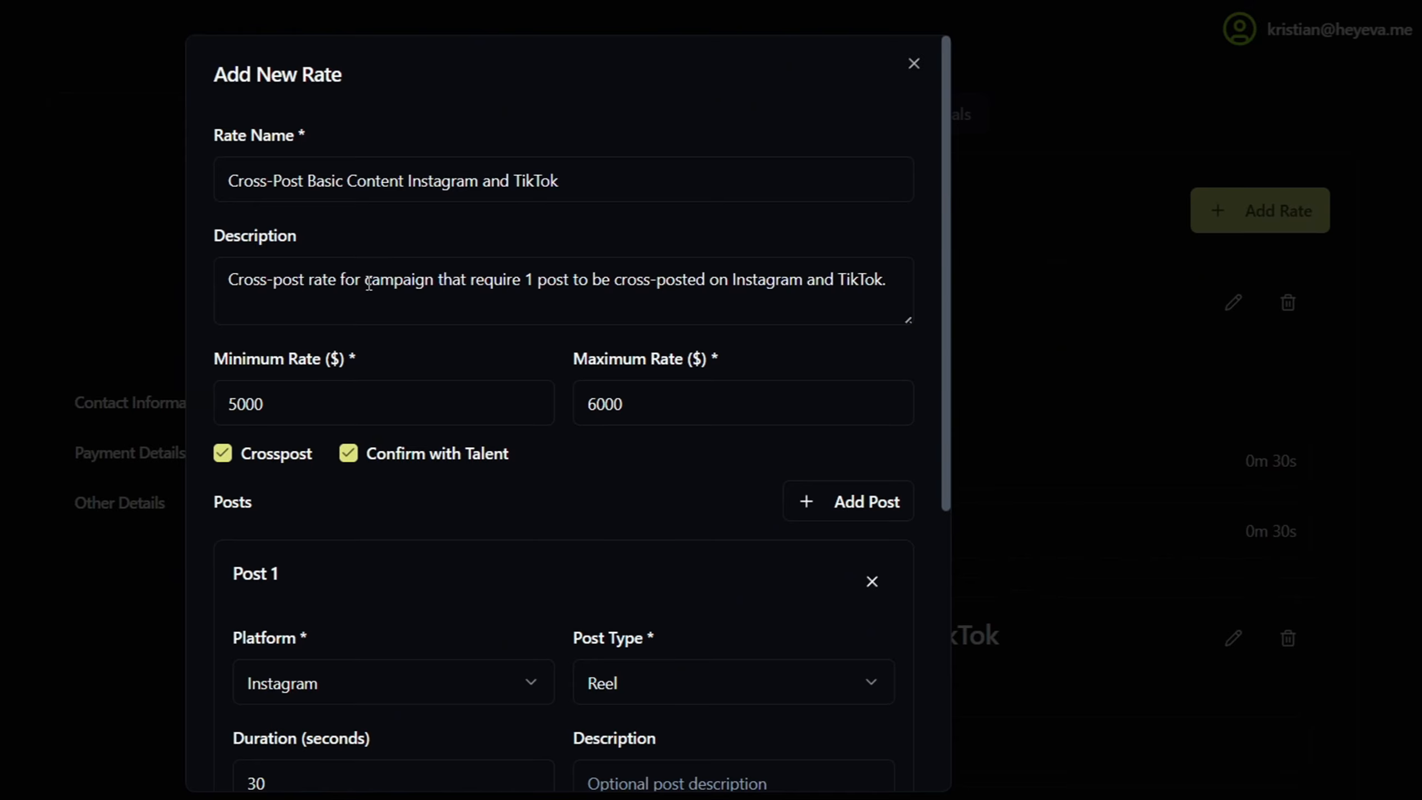
{"action": "scroll", "coordinate": [797, 502], "scroll_direction": "down", "scroll_amount": 8}
{"action": "scroll", "coordinate": [778, 487], "scroll_direction": "up", "scroll_amount": 6}
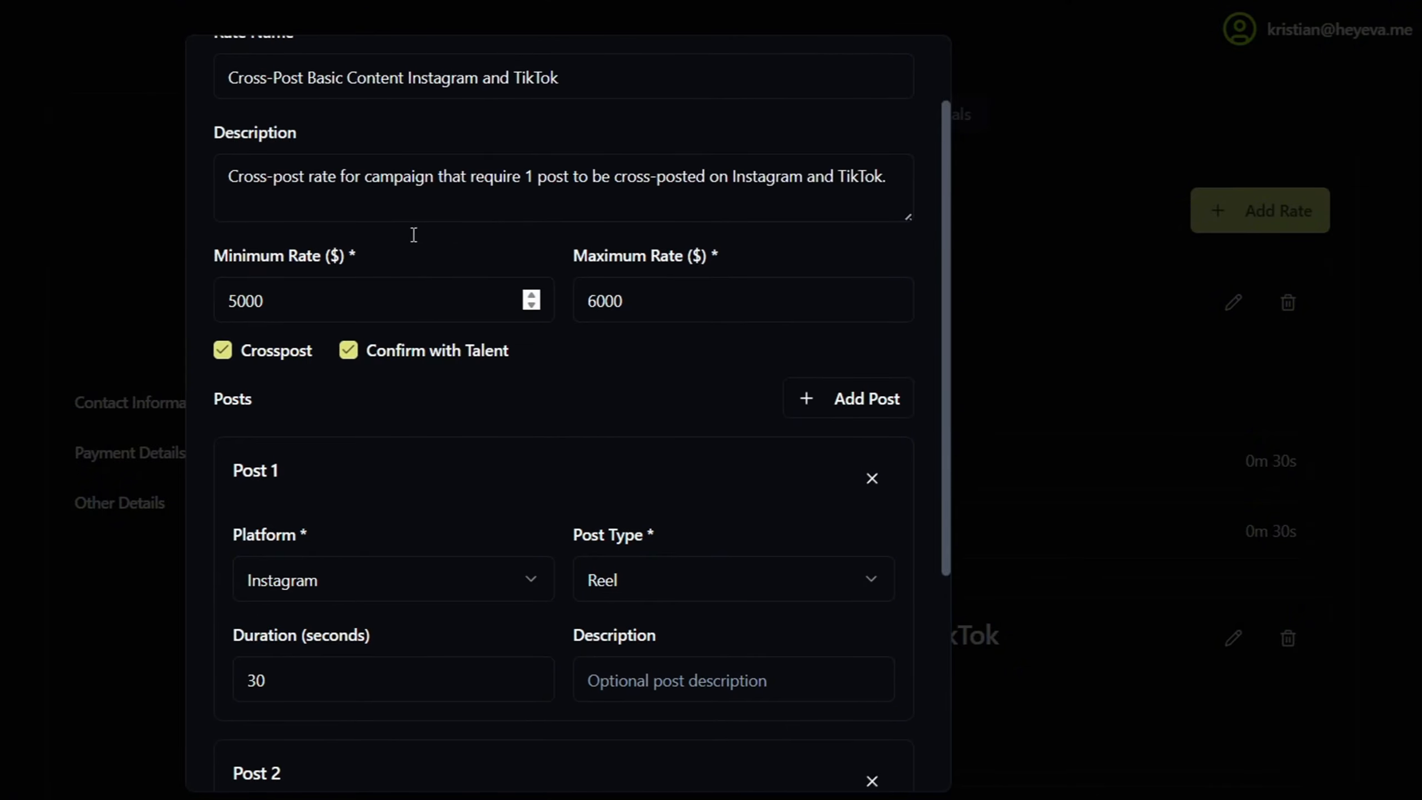
{"action": "scroll", "coordinate": [413, 196], "scroll_direction": "down", "scroll_amount": 3}
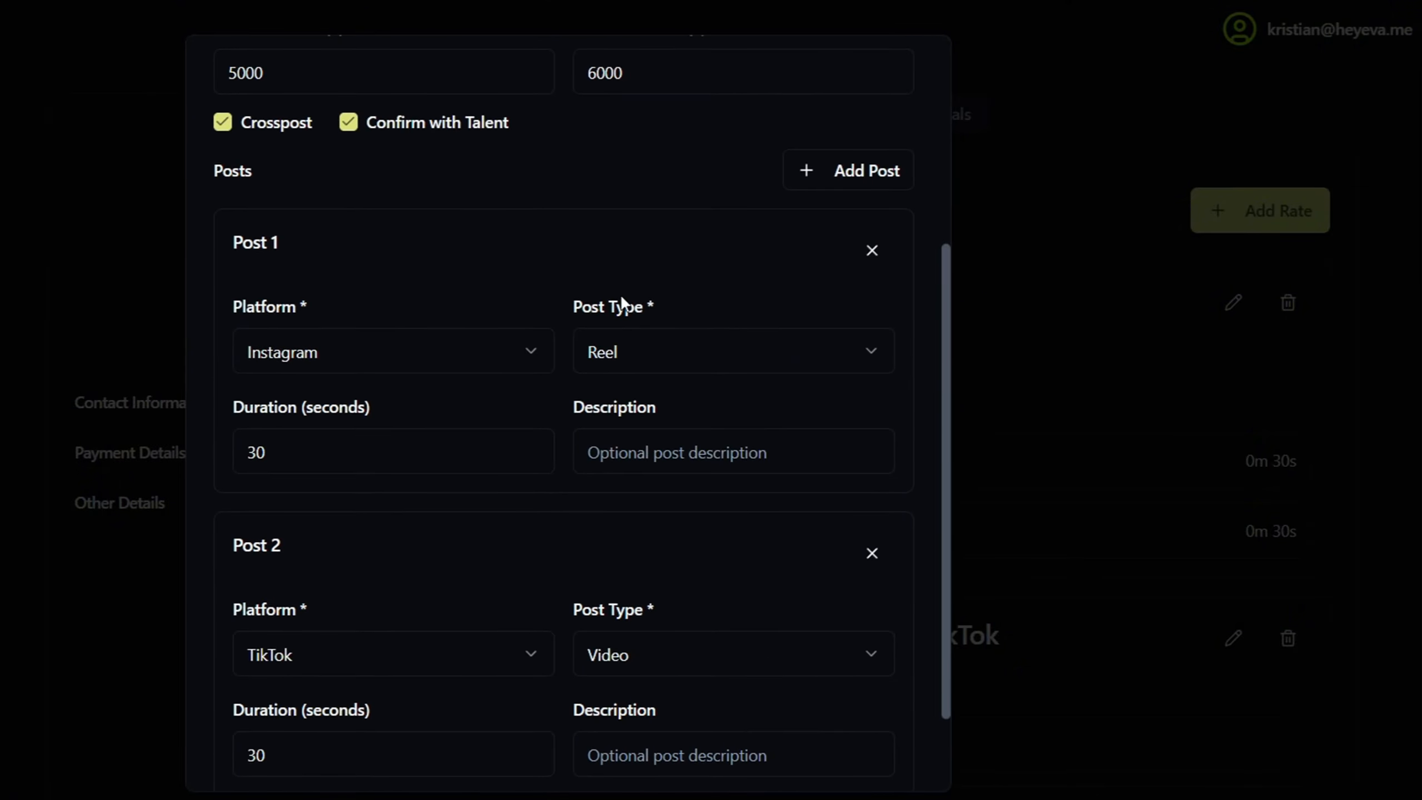
{"action": "scroll", "coordinate": [797, 625], "scroll_direction": "down", "scroll_amount": 2}
{"action": "left_click", "coordinate": [841, 749]}
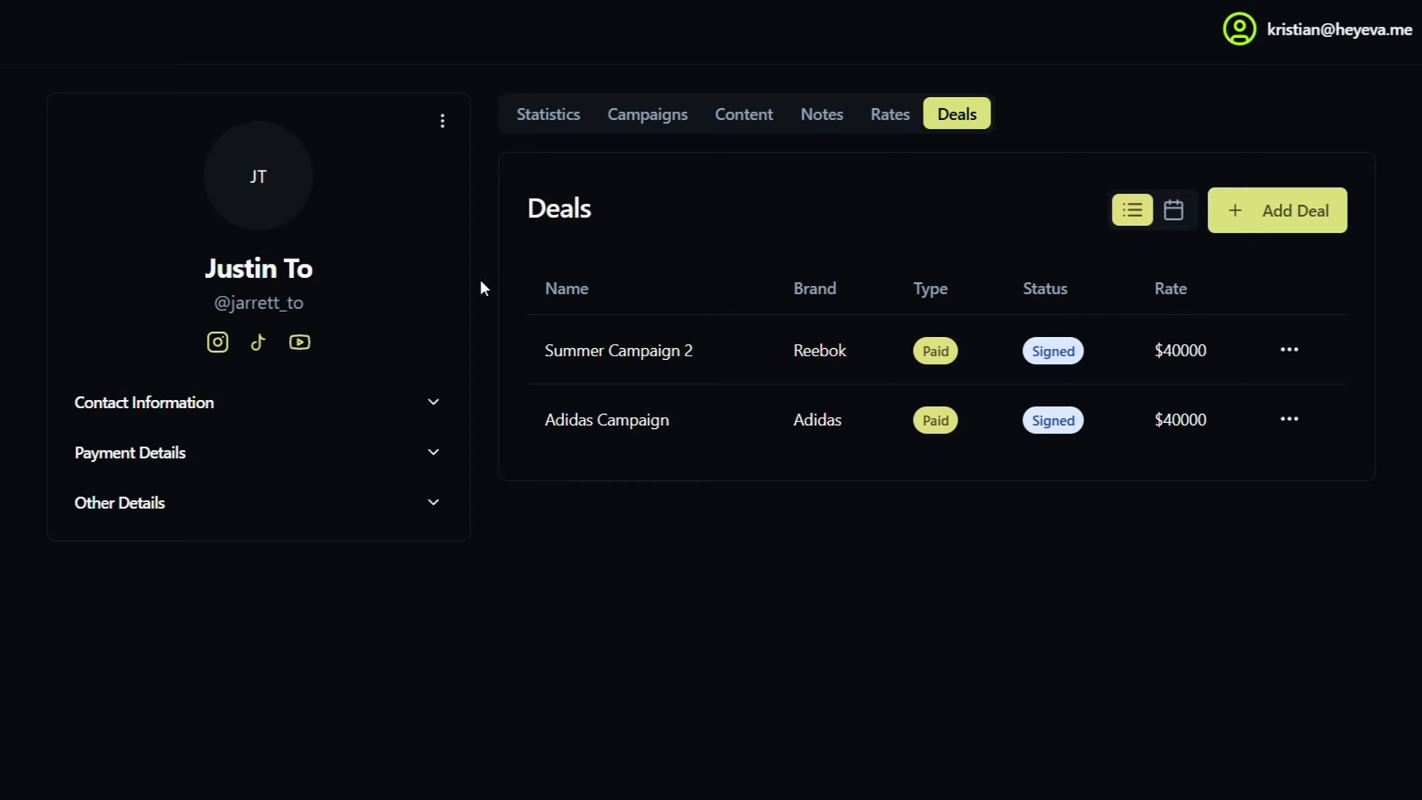
Step: Start a new deal for the influencer named "Nike Collaboration" with Nike as the brand
{"action": "left_click", "coordinate": [1280, 224]}
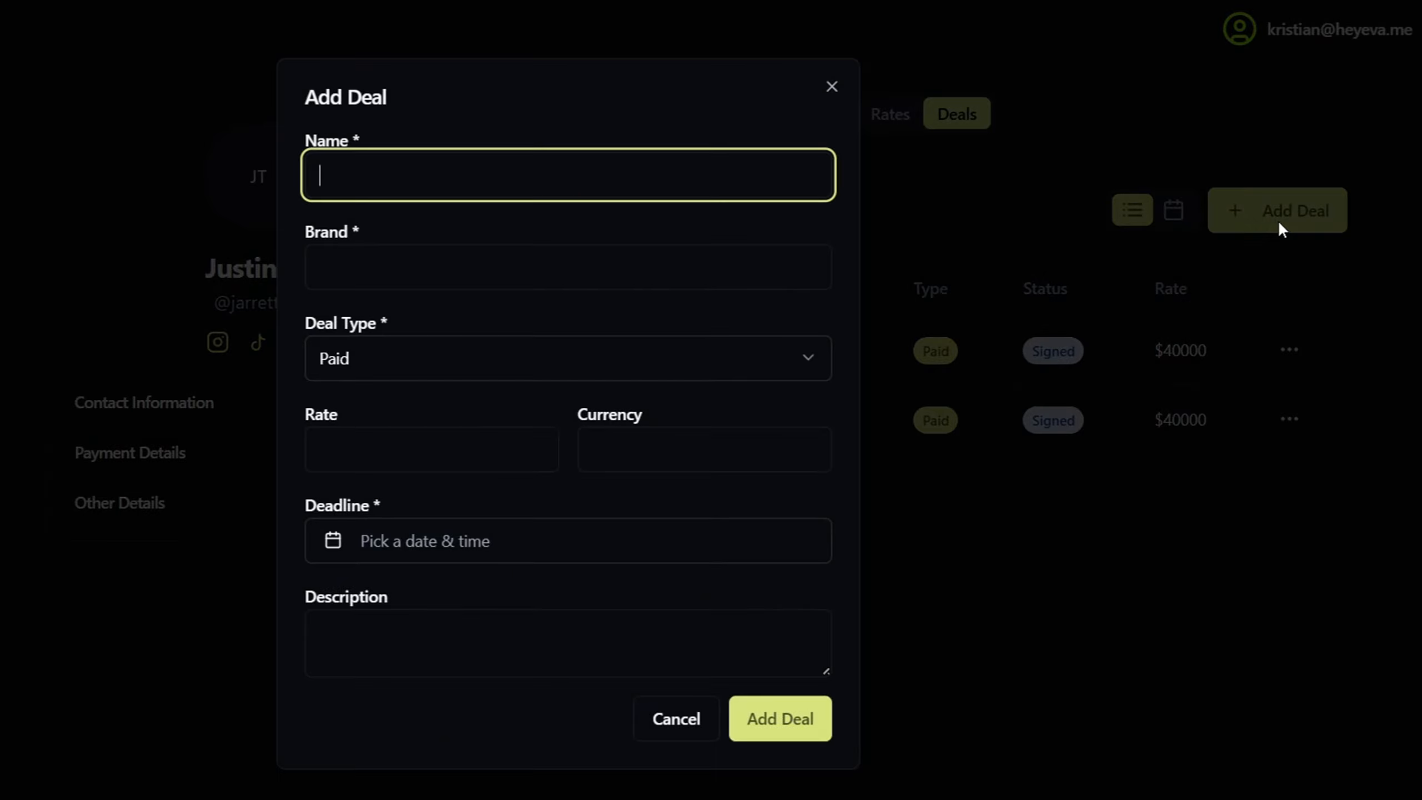
{"action": "left_click", "coordinate": [578, 194]}
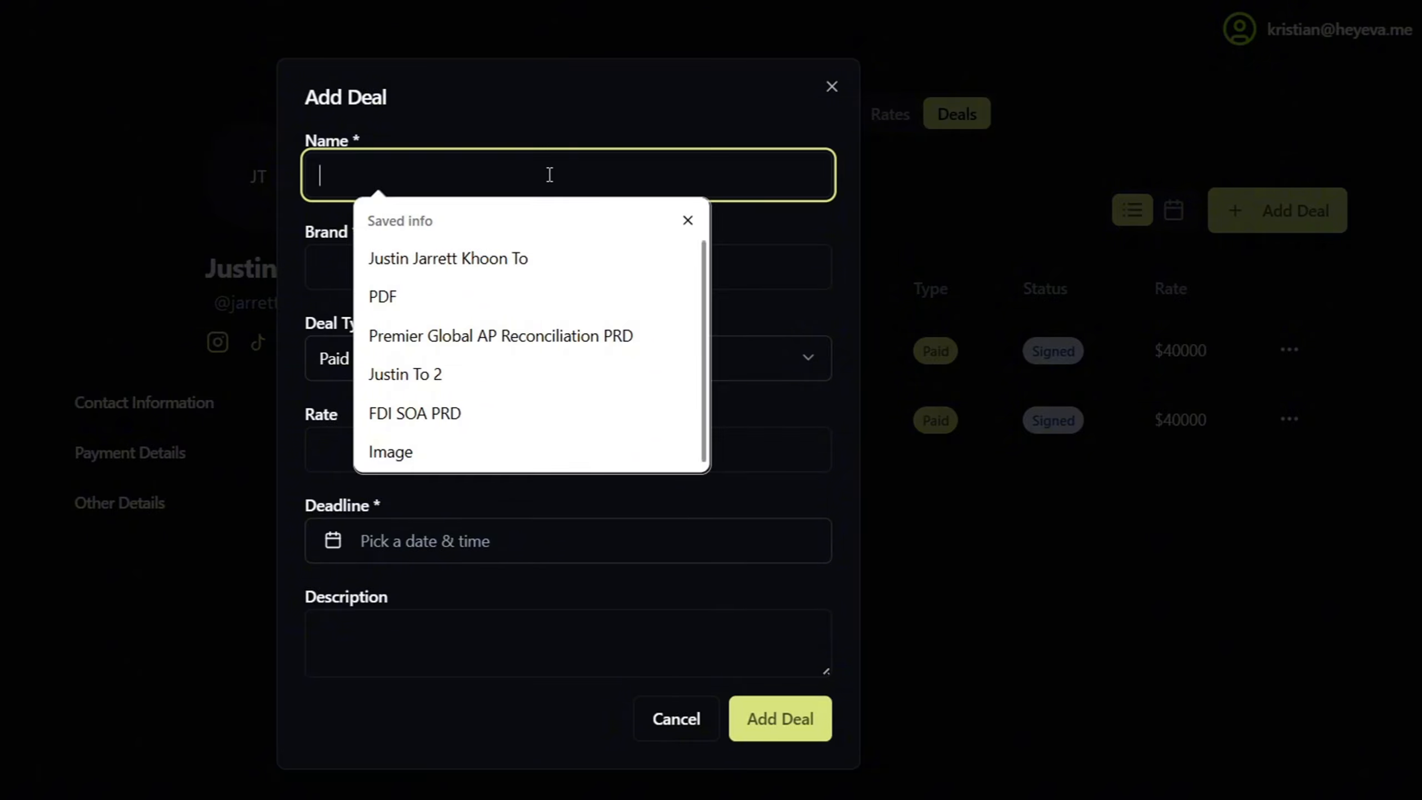
{"action": "type", "text": "Nike Collaboration"}
{"action": "left_click", "coordinate": [560, 246]}
{"action": "type", "text": "Nike"}
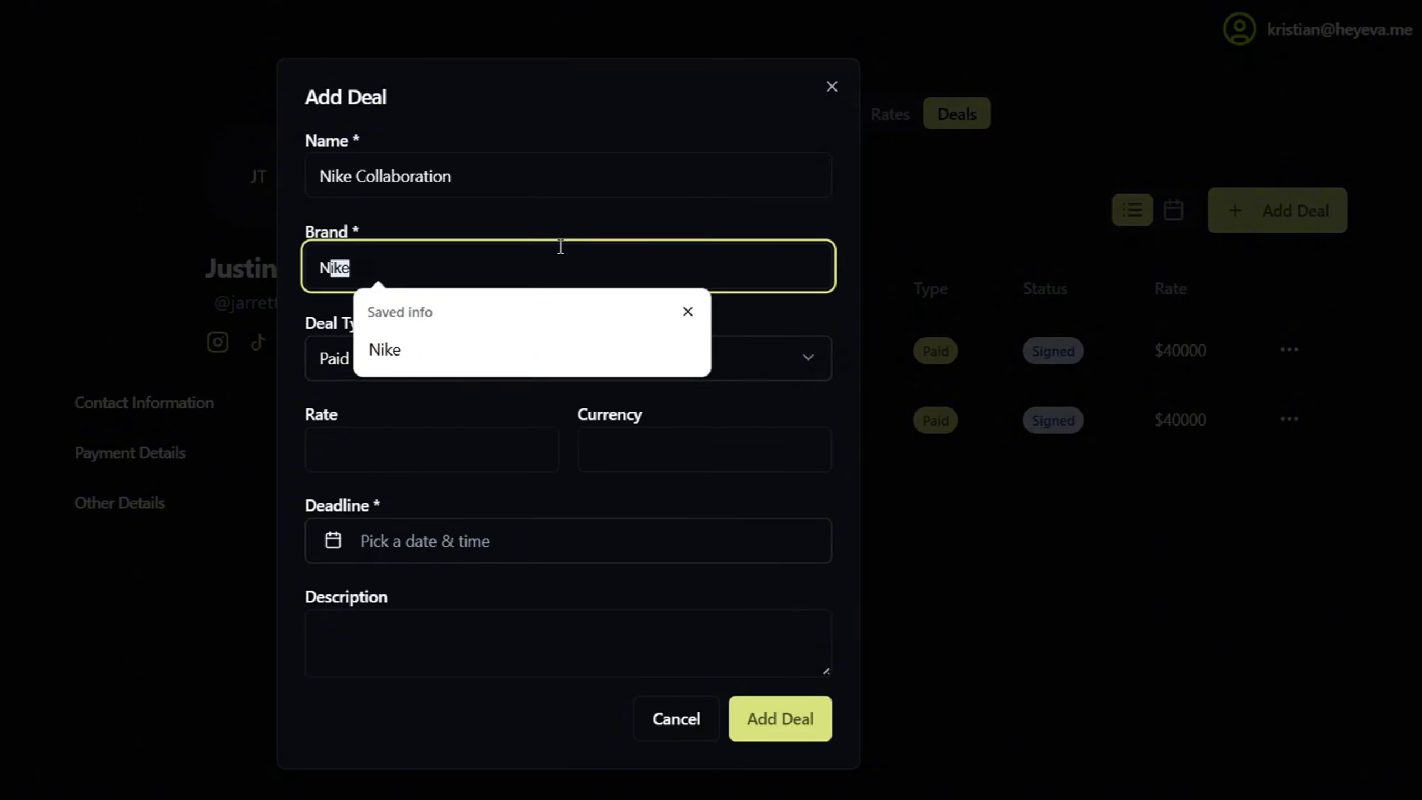
Step: Set the deal's rate to 50000 USD and its deadline to June 27th, 2025 at 4:00 PM
{"action": "left_click", "coordinate": [417, 469]}
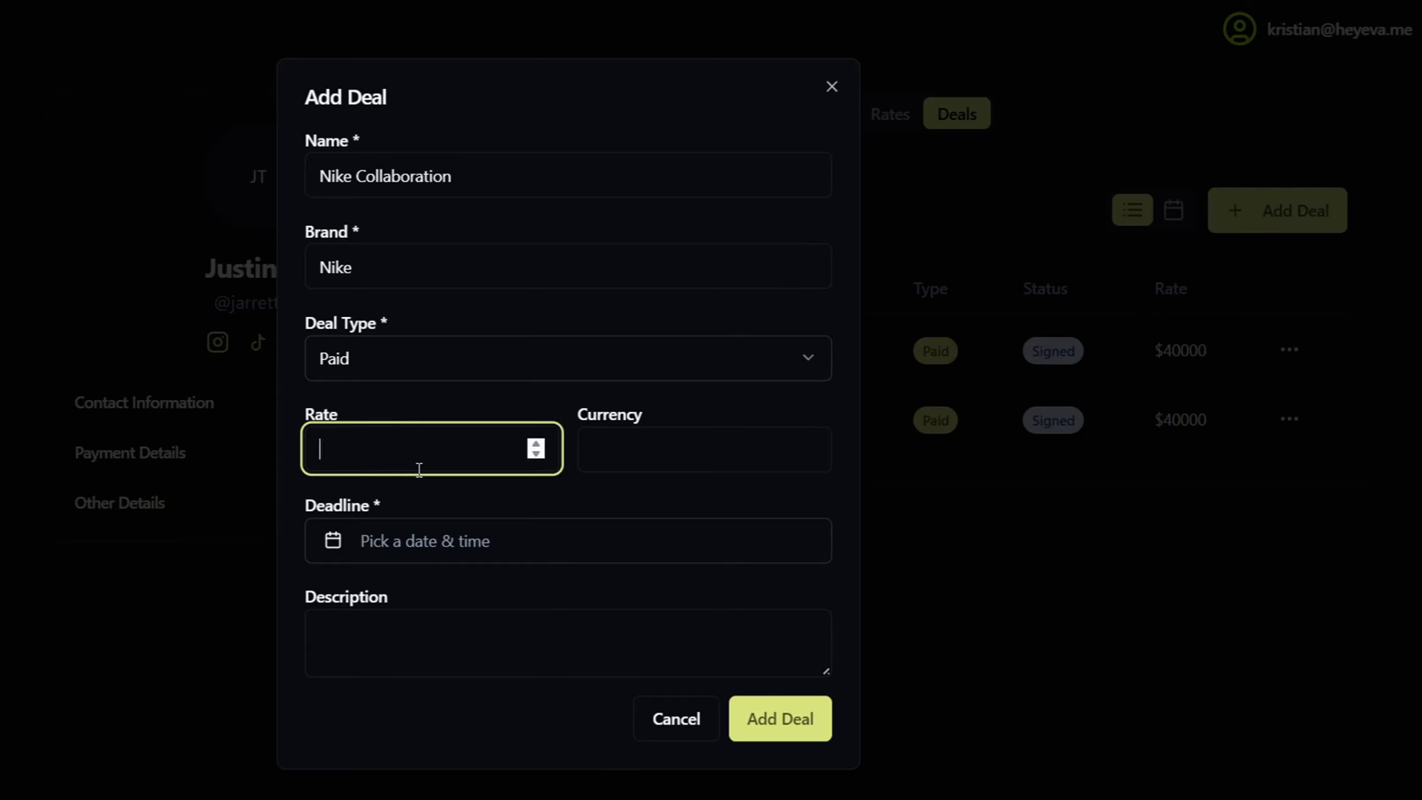
{"action": "type", "text": "50000"}
{"action": "left_click", "coordinate": [659, 450]}
{"action": "type", "text": "USD"}
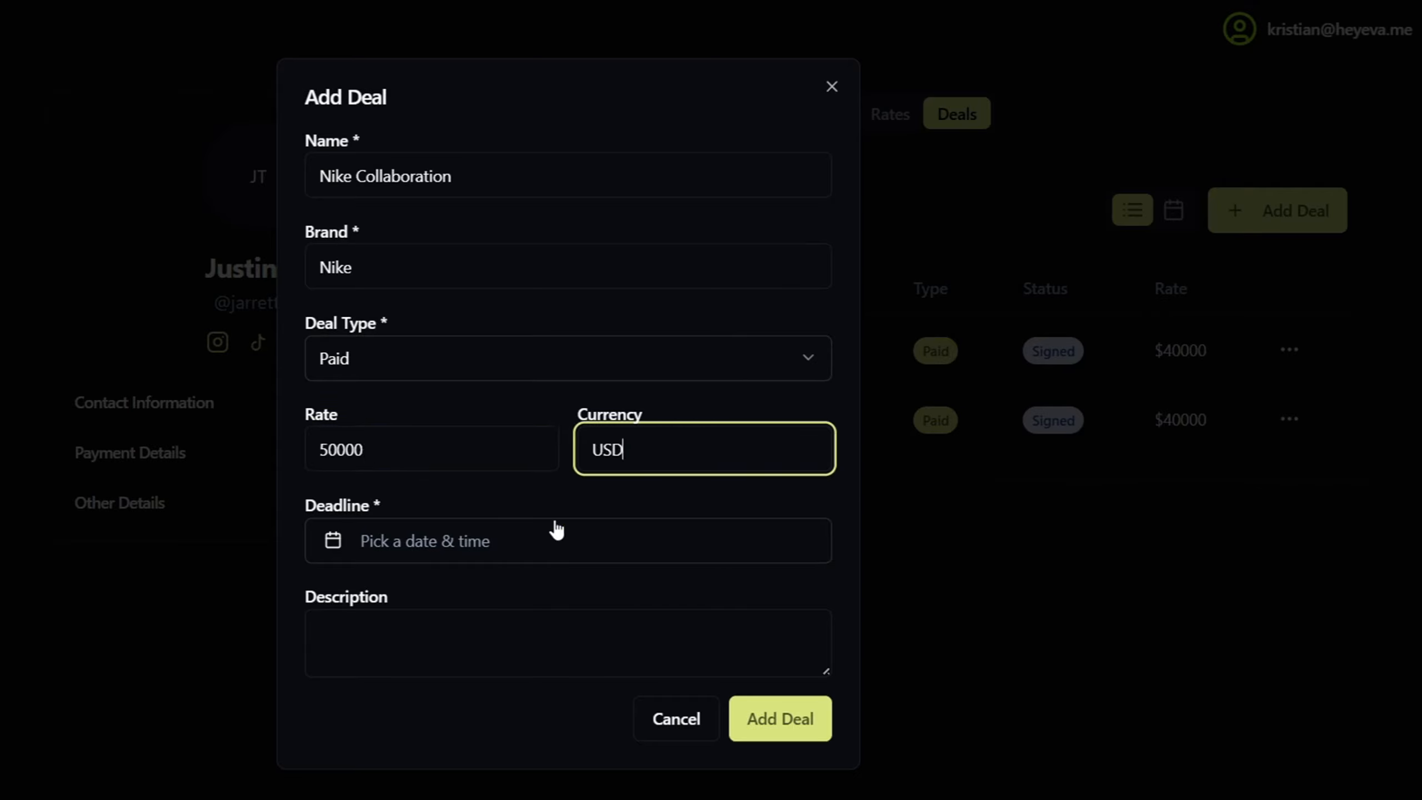
{"action": "left_click", "coordinate": [521, 559]}
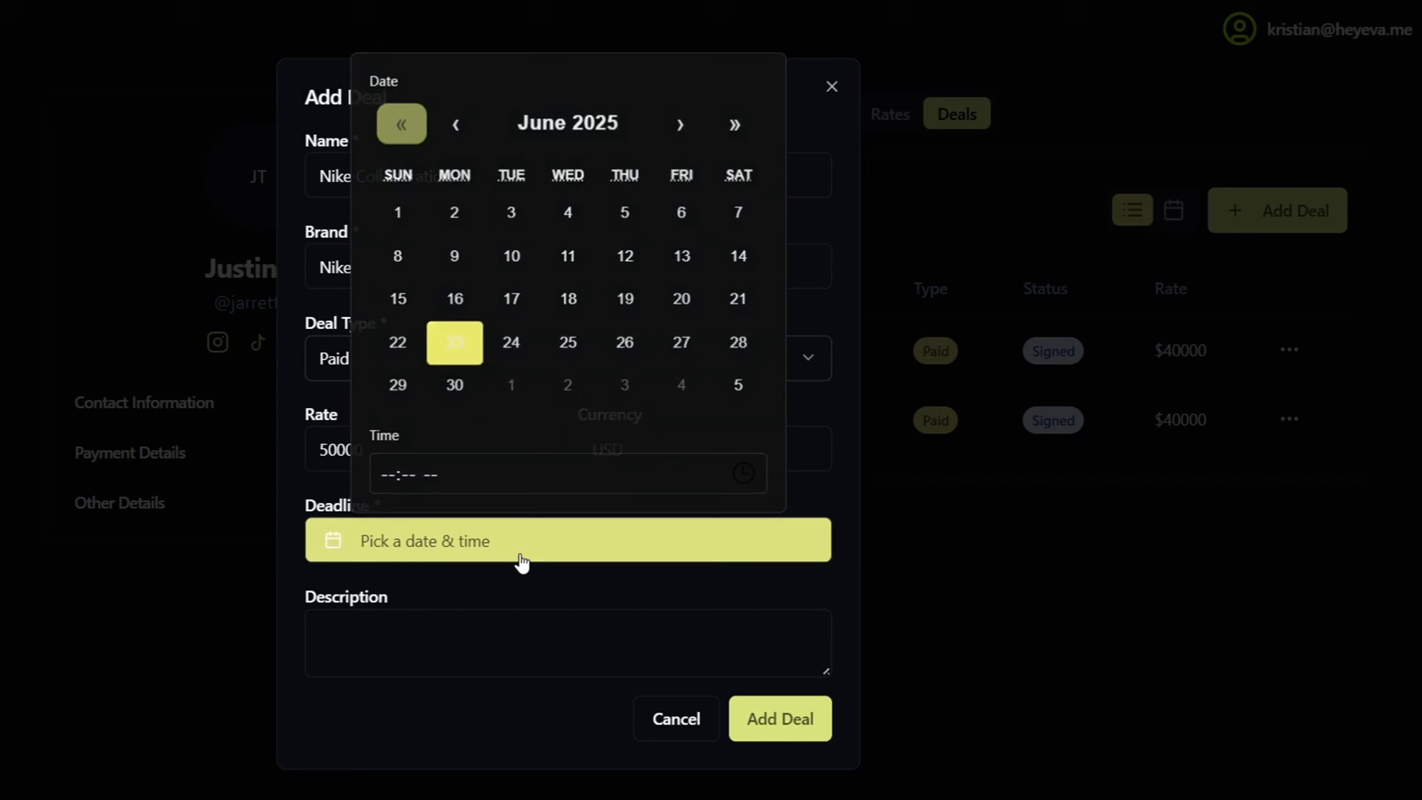
{"action": "left_click", "coordinate": [756, 350]}
Step: Enter the deal description "Summer Campaign for new Basketball Shoe Launch" and save the deal
{"action": "left_click", "coordinate": [515, 622]}
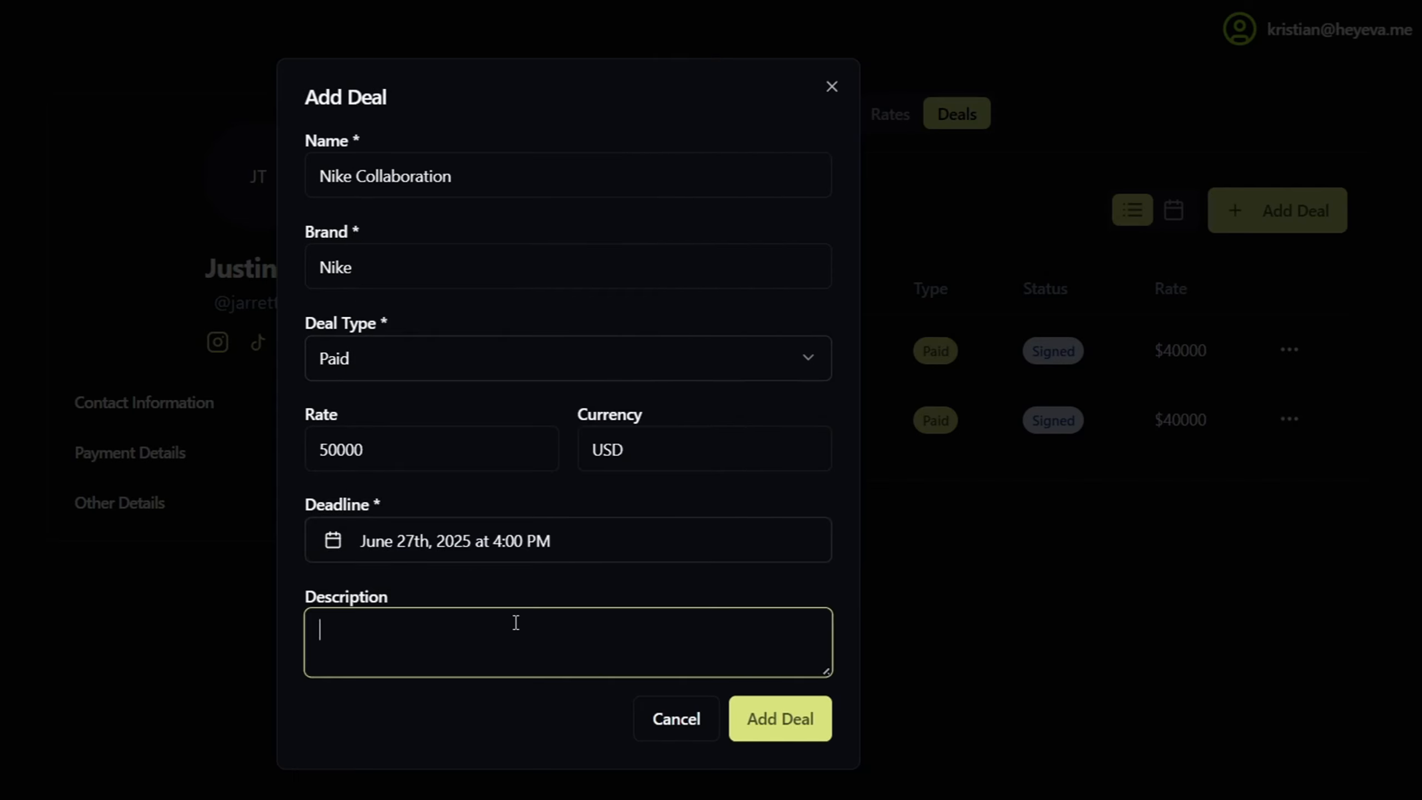
{"action": "type", "text": "Summer Campaign for new Basketball Shoe Launc"}
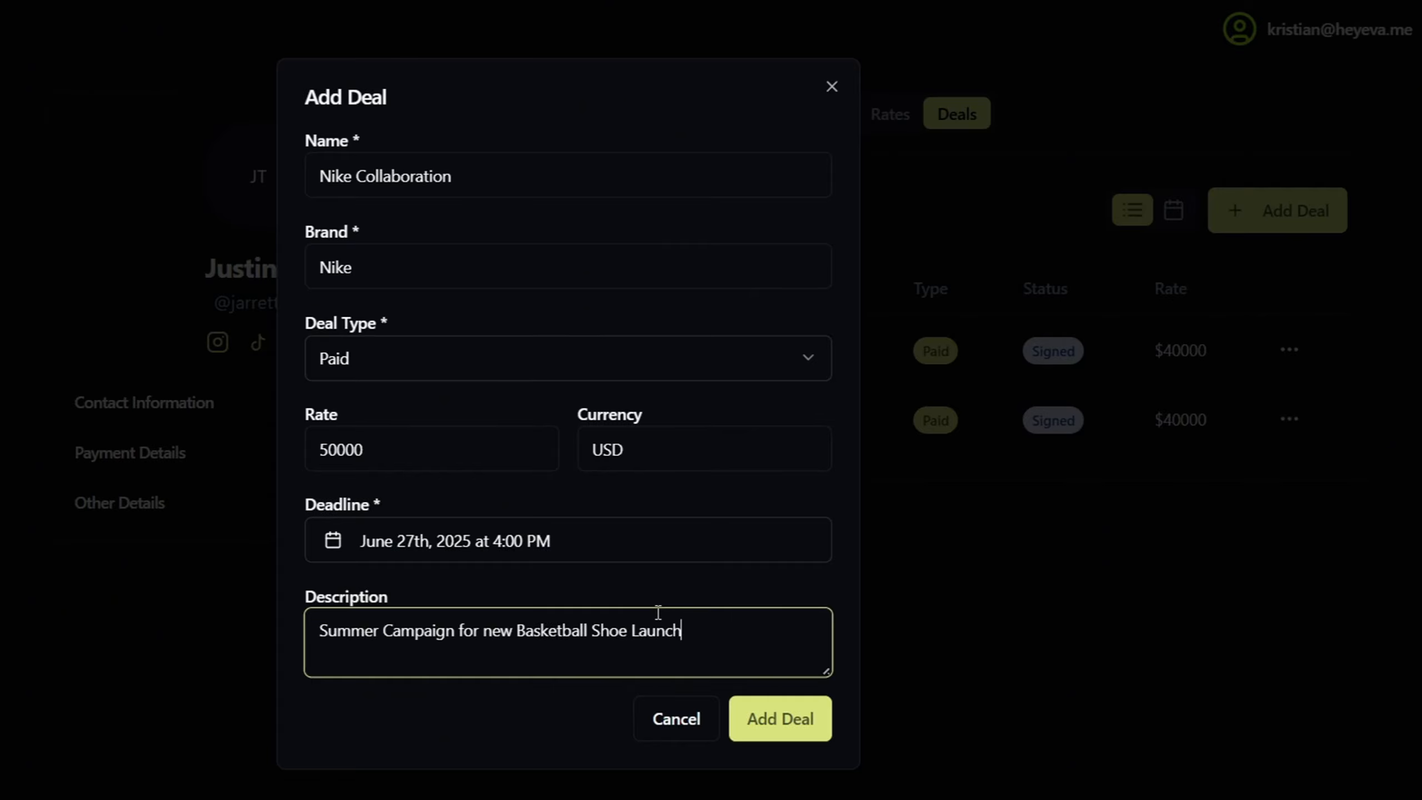
{"action": "type", "text": "h"}
{"action": "left_click", "coordinate": [791, 735]}
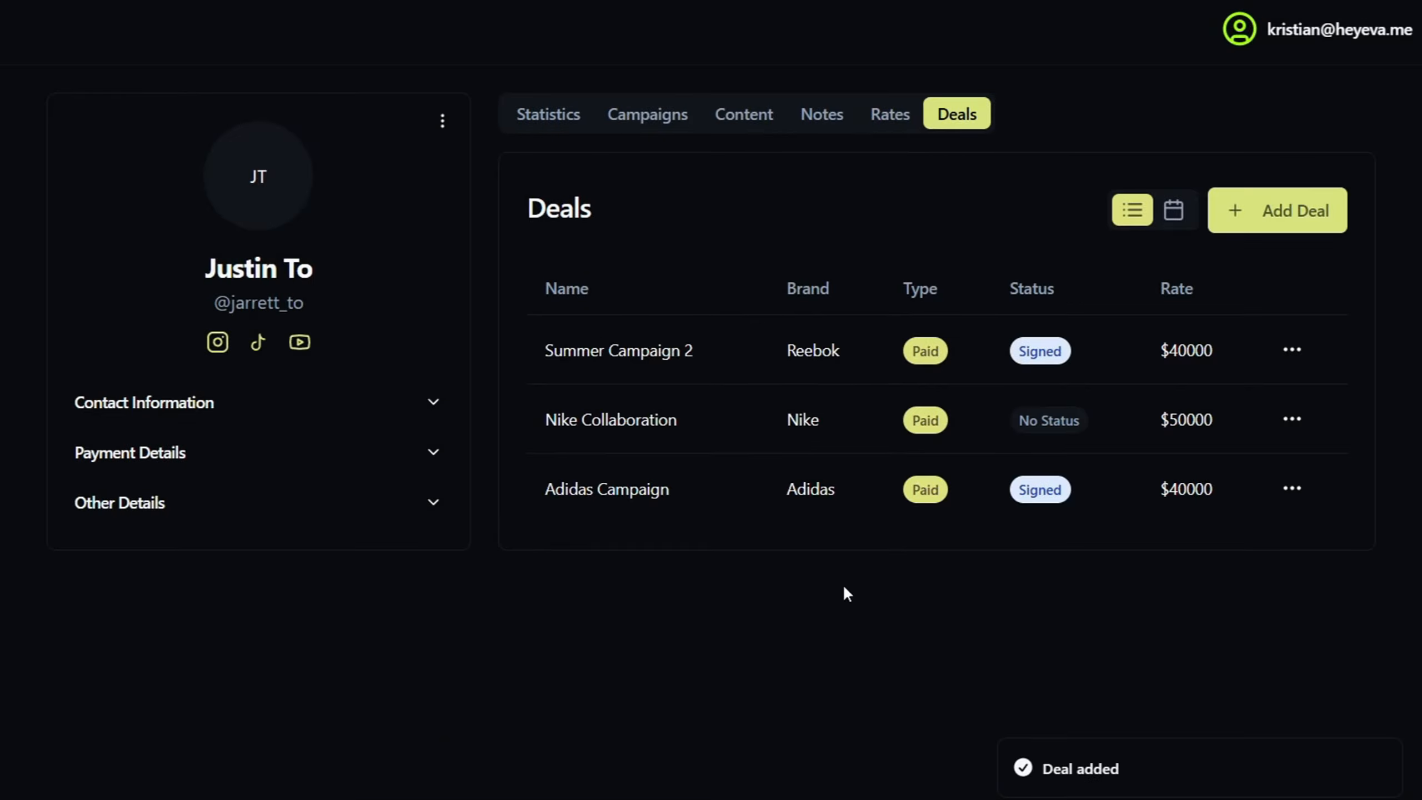